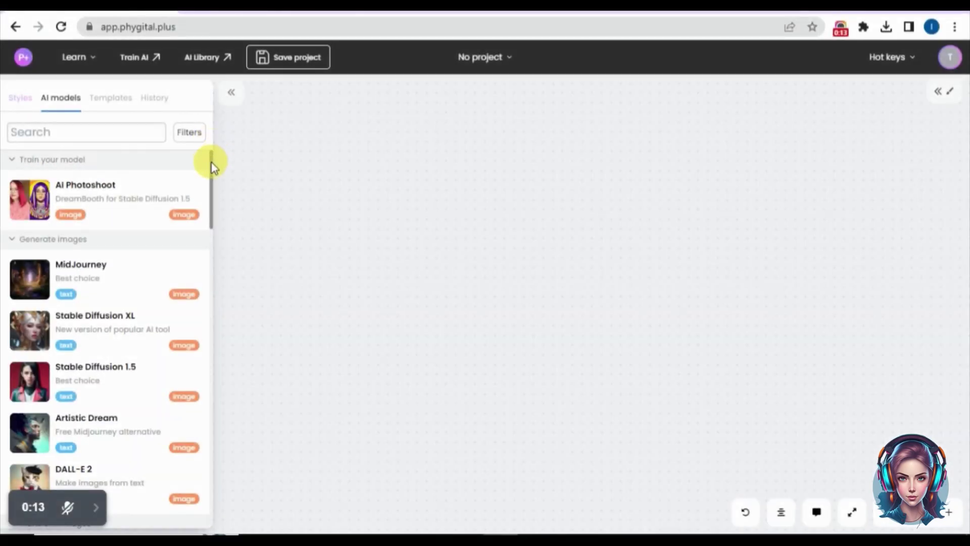
- Scroll the AI models library down to the Generate images section
left_click_drag(212, 162, 211, 178)
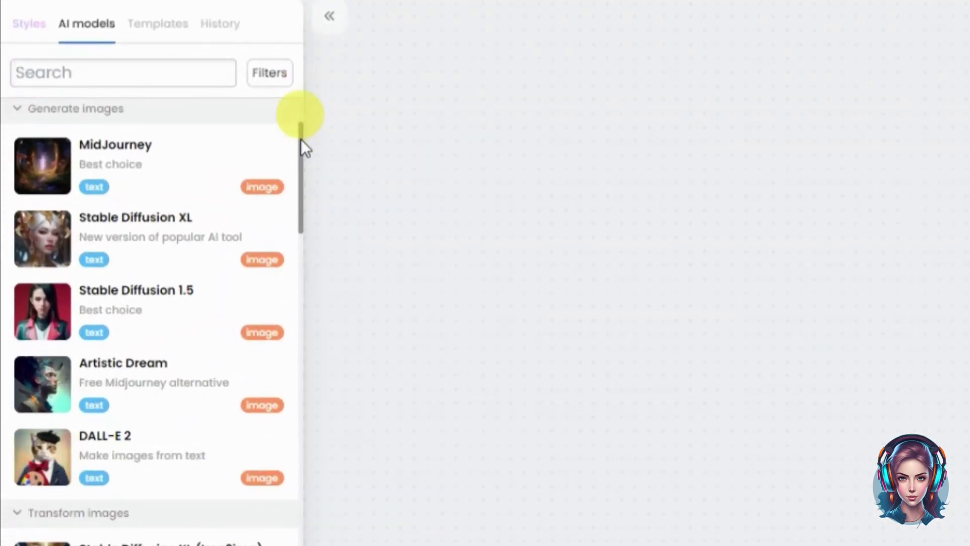
left_click_drag(301, 138, 326, 35)
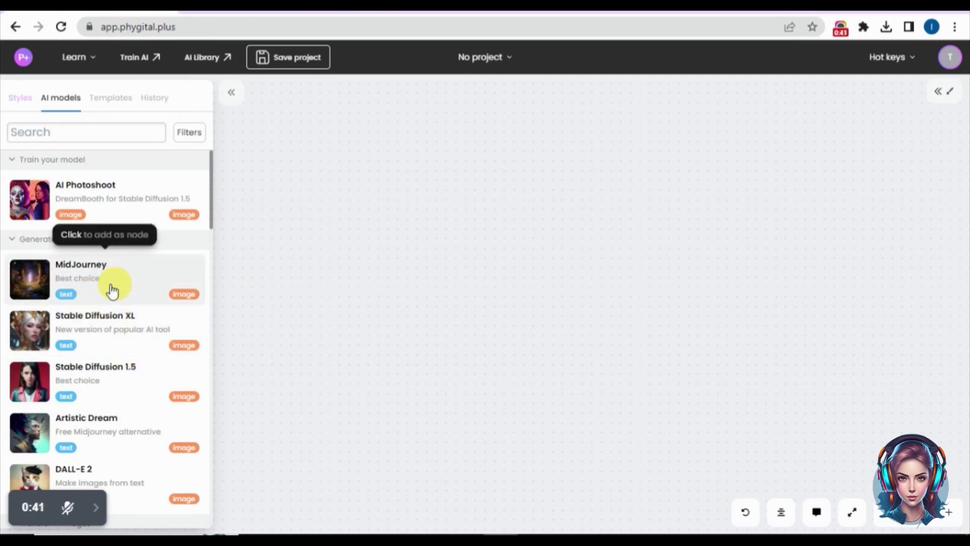
- Add a MidJourney node, centre it in view, and move it to the upper left
left_click(131, 293)
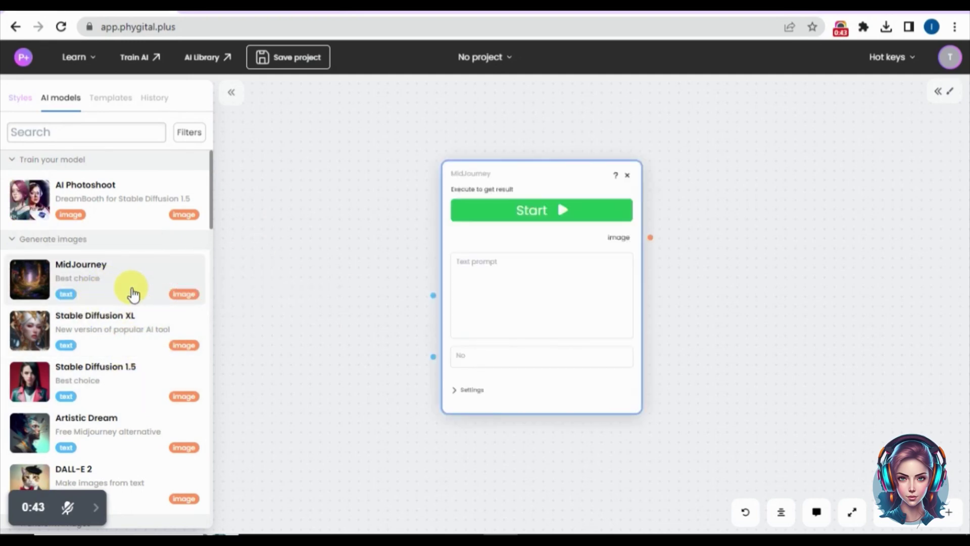
left_click_drag(495, 175, 305, 123)
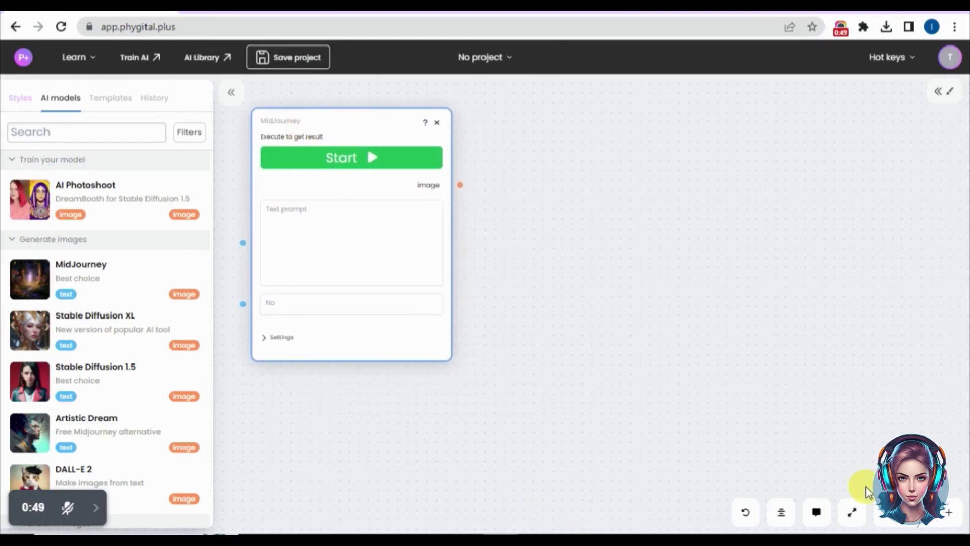
left_click(852, 512)
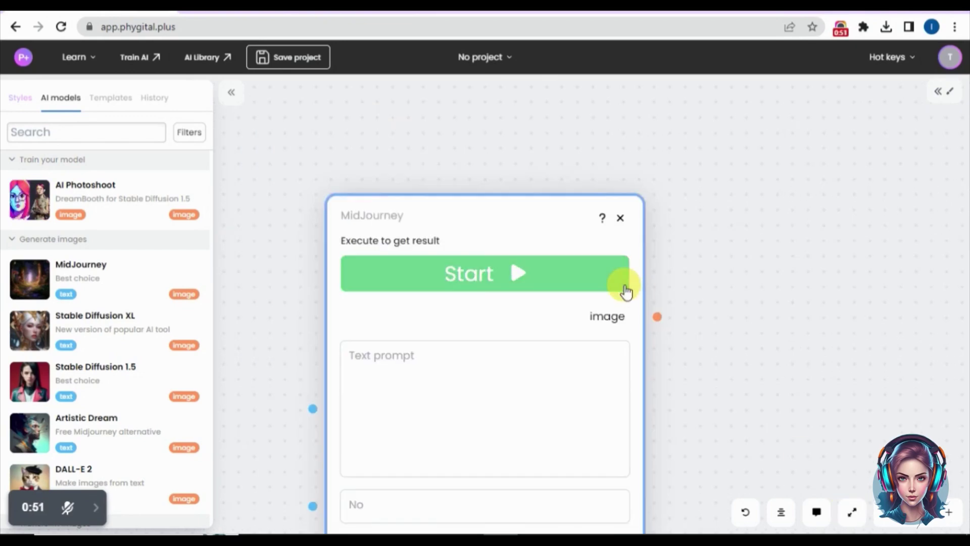
left_click_drag(561, 233, 455, 126)
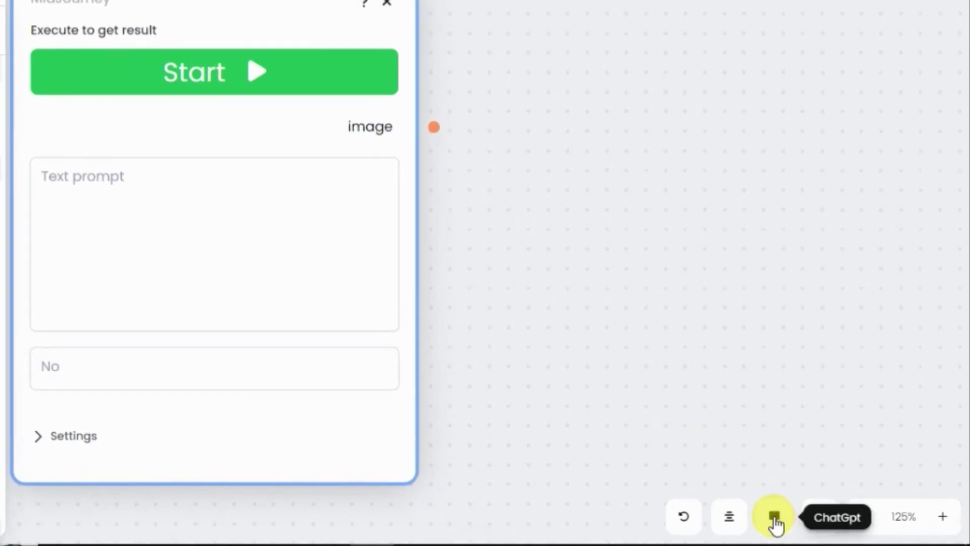
- Open and dismiss the ChatGPT assistant, then focus the node's empty text prompt
left_click(775, 517)
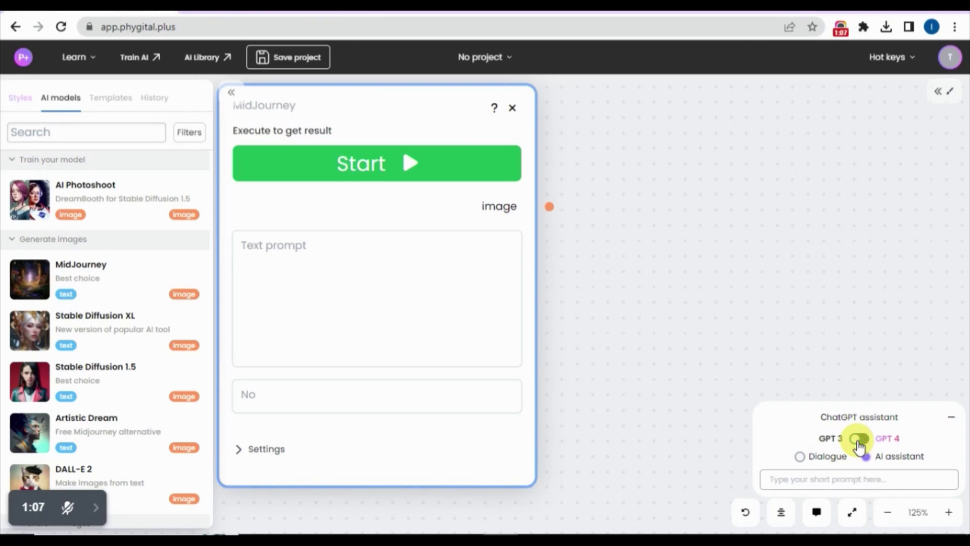
left_click(818, 475)
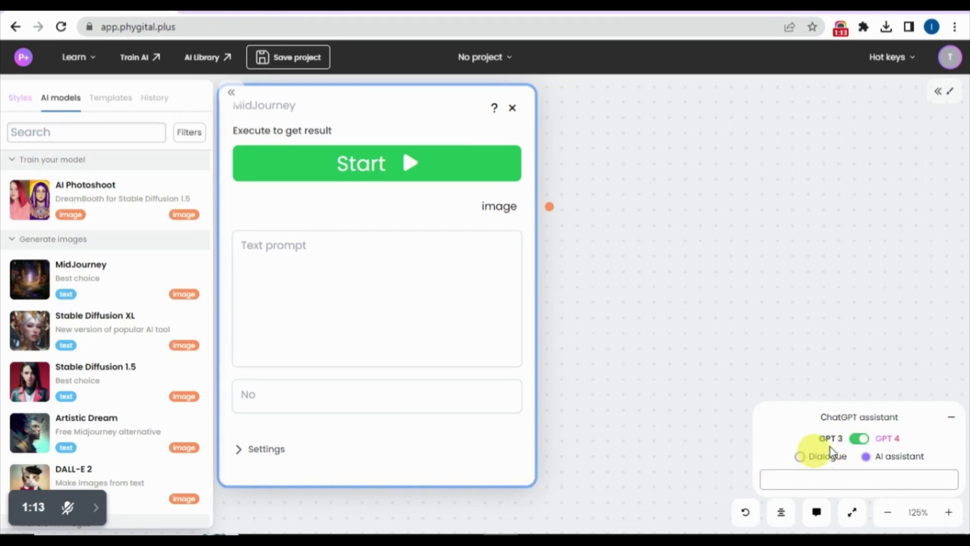
left_click(951, 417)
left_click(370, 282)
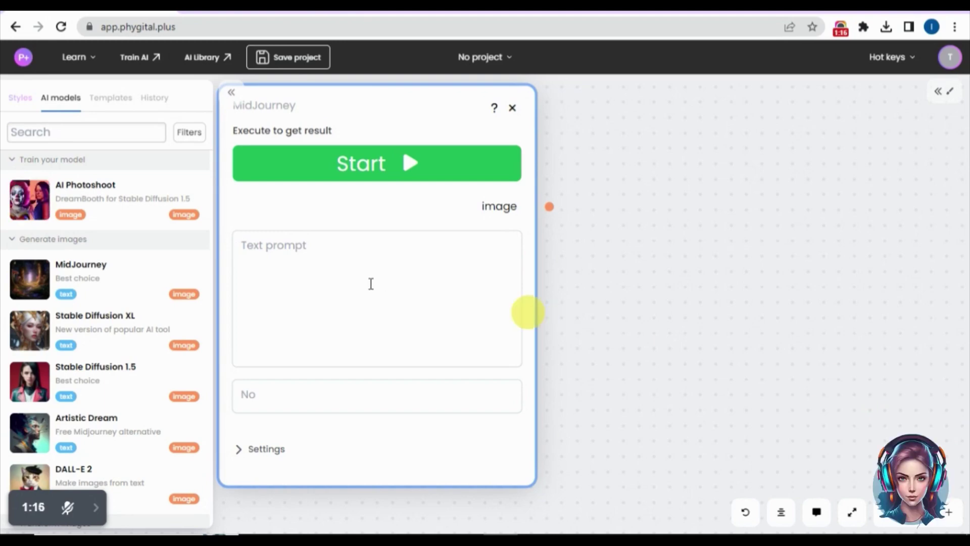
- Paste the portrait prompt, changing it to a dark background and adding 'black dress'
type("Beautiful attractive woman, straight picture, full body image, full resolution, 3d image, 4k, plain white background, 3d high resolution model, hd, --ar 3:4")
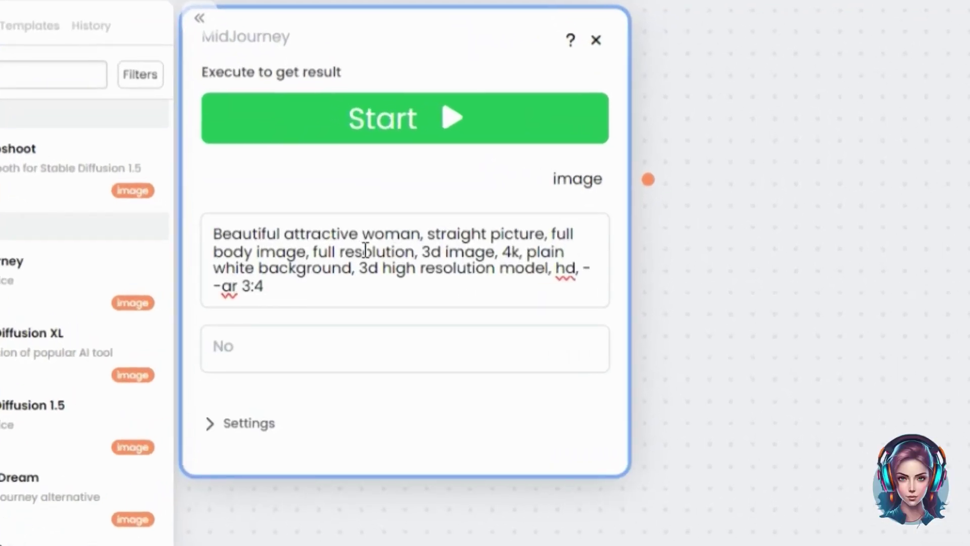
double_click(244, 268)
type("dark")
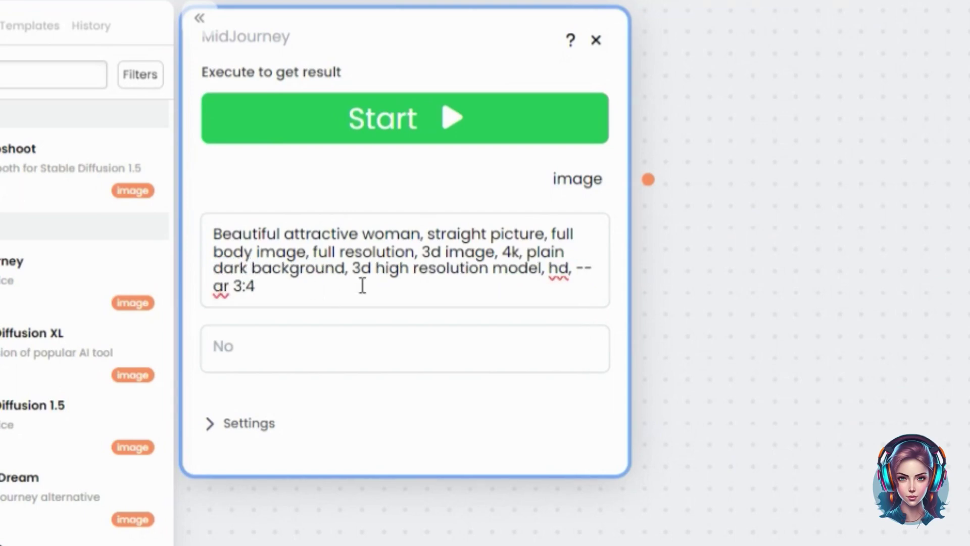
key("BackSpace")
type(", black dres")
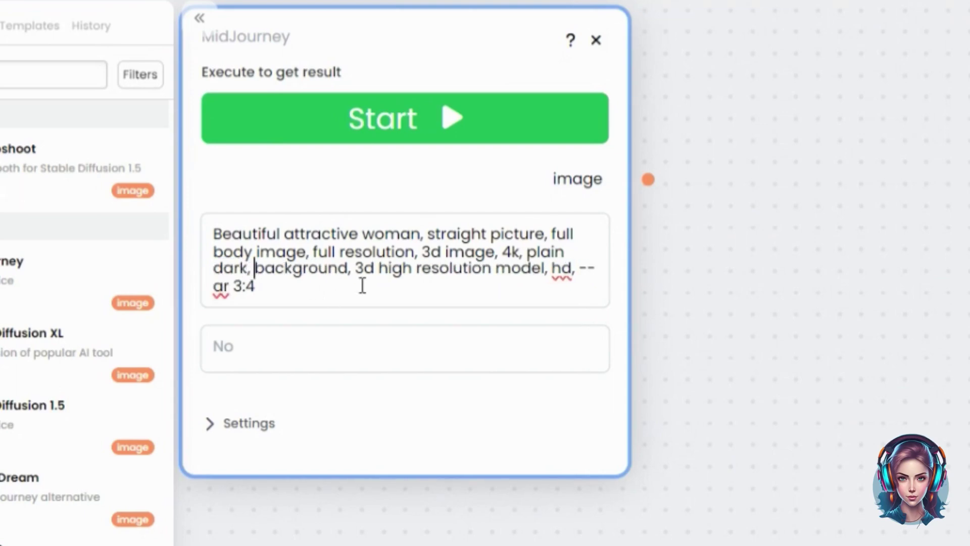
type("s, b")
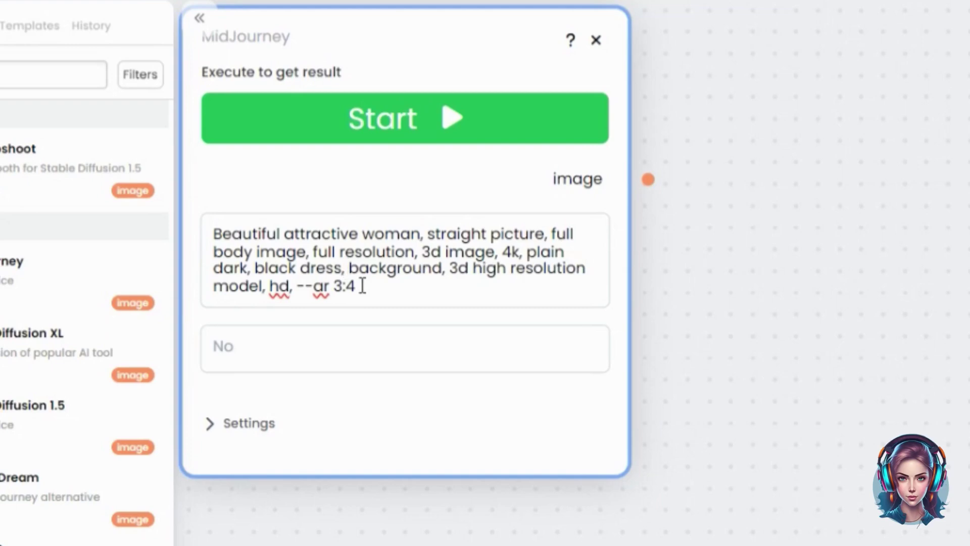
double_click(414, 266)
key("BackSpace")
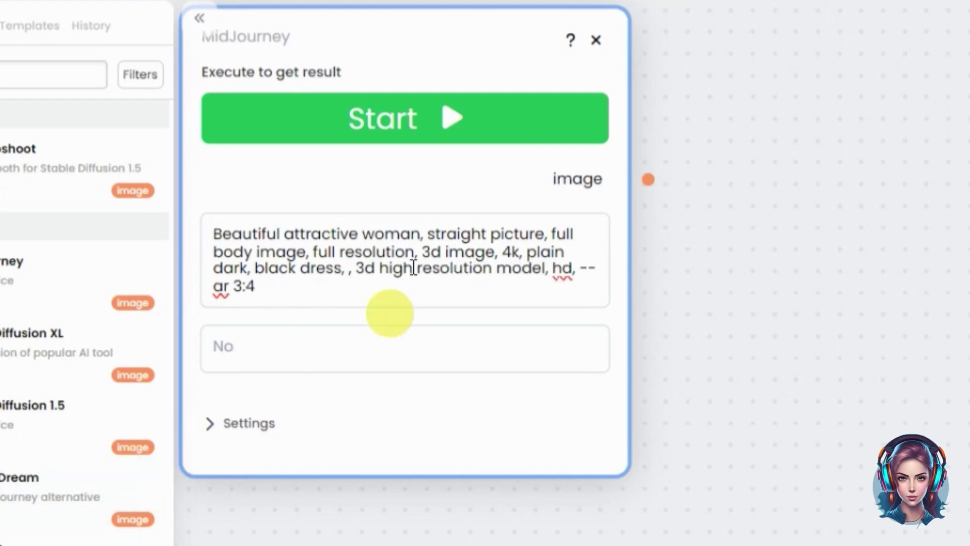
key("BackSpace")
key("BackSpace")
left_click(246, 269)
type("background,")
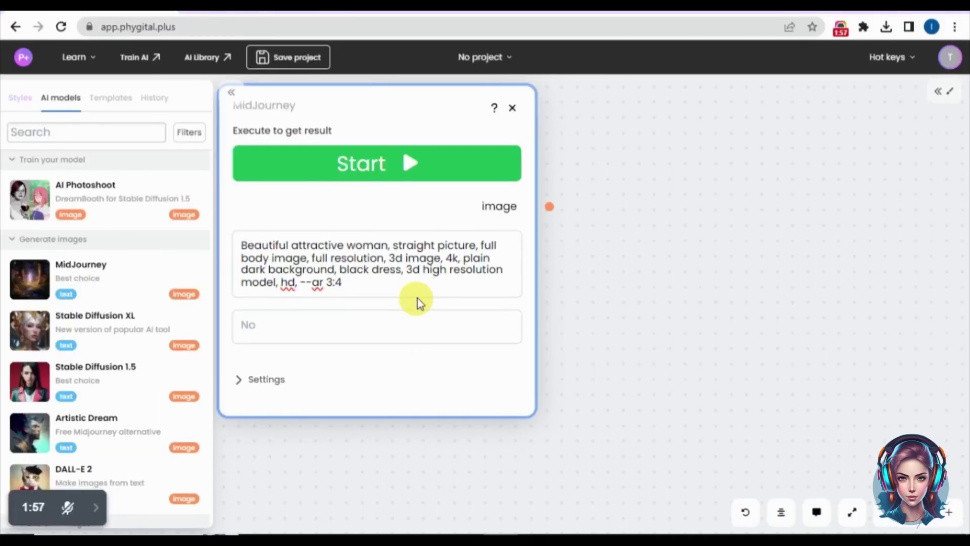
- Type negative prompt 'ugly image, ugly face, mutated body, mutated hands, unrealistic imag', fixing the typo
left_click(368, 331)
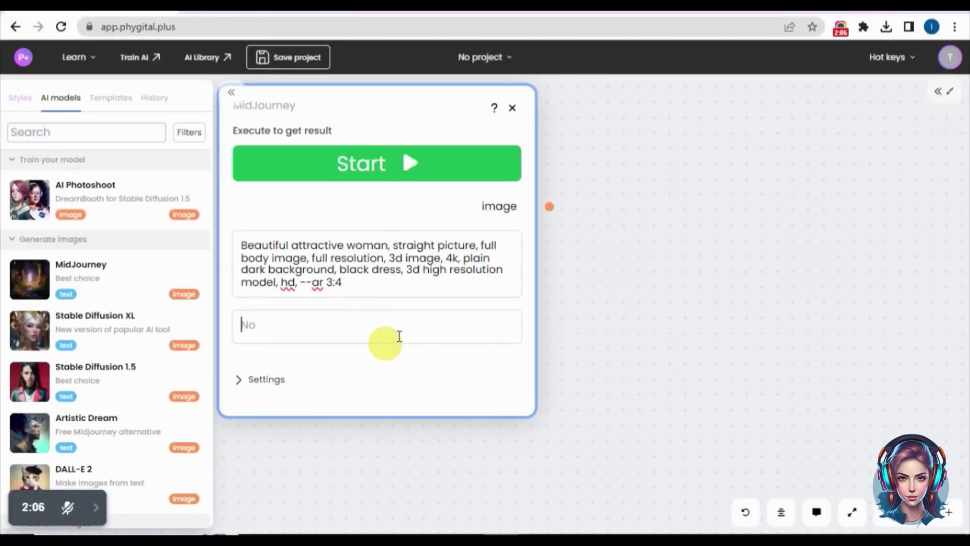
type("ugly image, ugly")
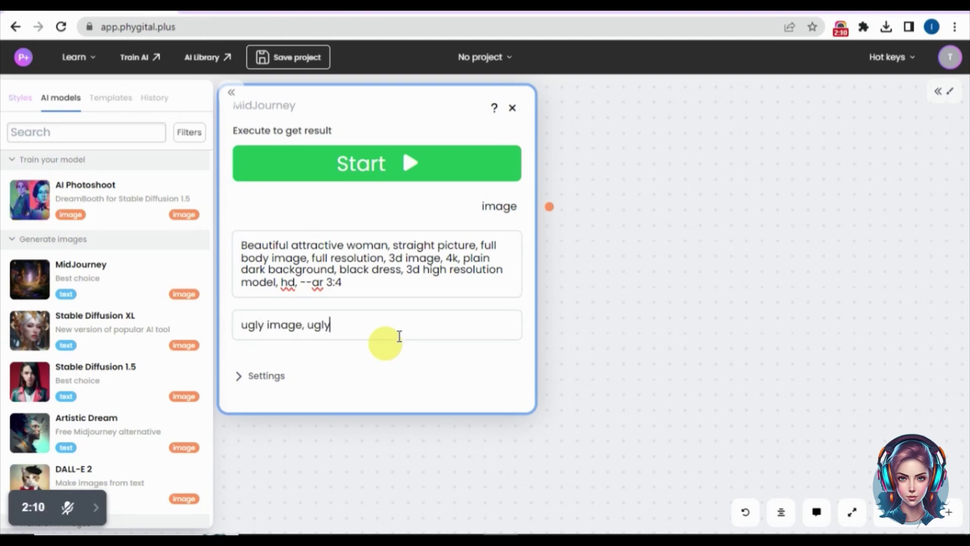
type(" face, mutated body,")
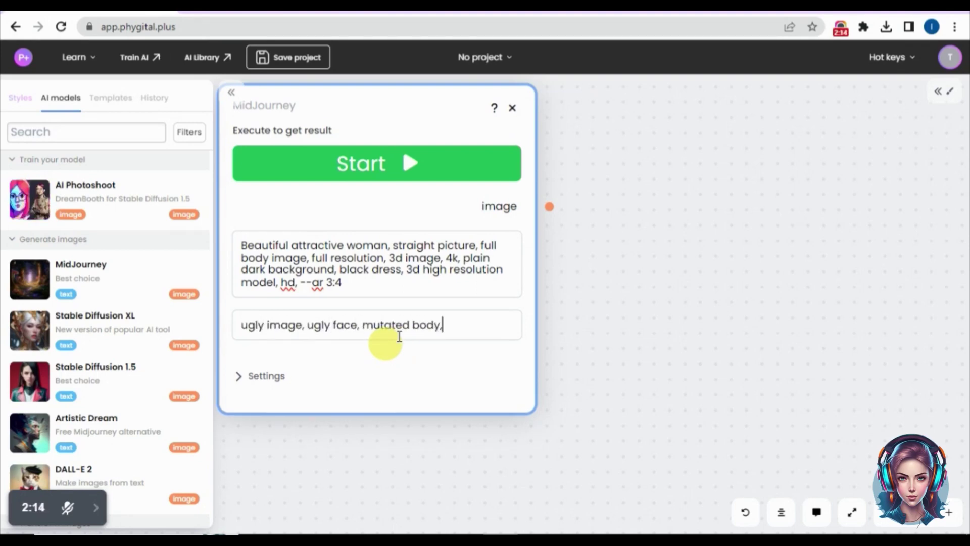
type(" muttaed hands")
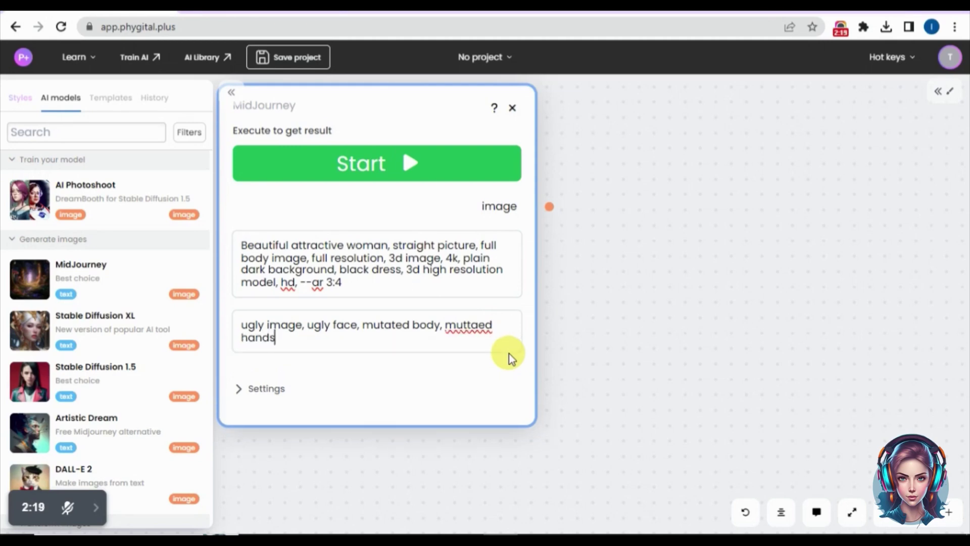
type(", unrealistic image")
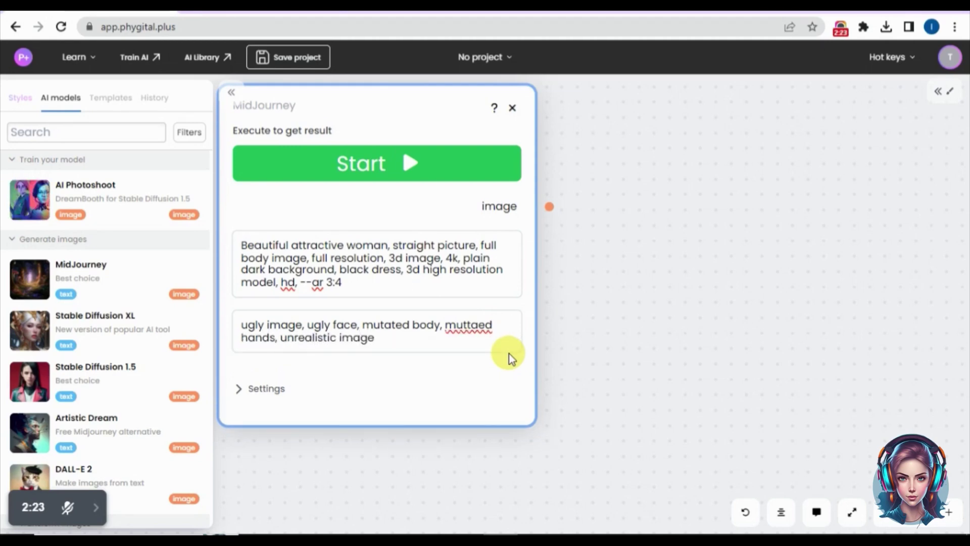
right_click(482, 326)
left_click(569, 141)
- Append 'disoriented' to the negative prompt and expand the MidJourney node's settings
type(", disoriented")
scroll(628, 336, "down", 2)
left_click(463, 71)
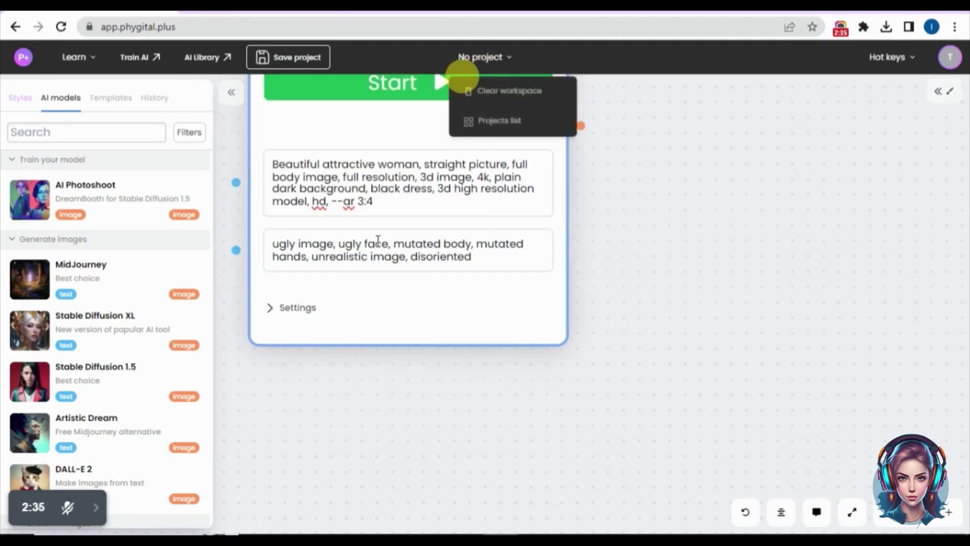
left_click(298, 308)
scroll(441, 305, "down", 1)
left_click_drag(441, 308, 465, 205)
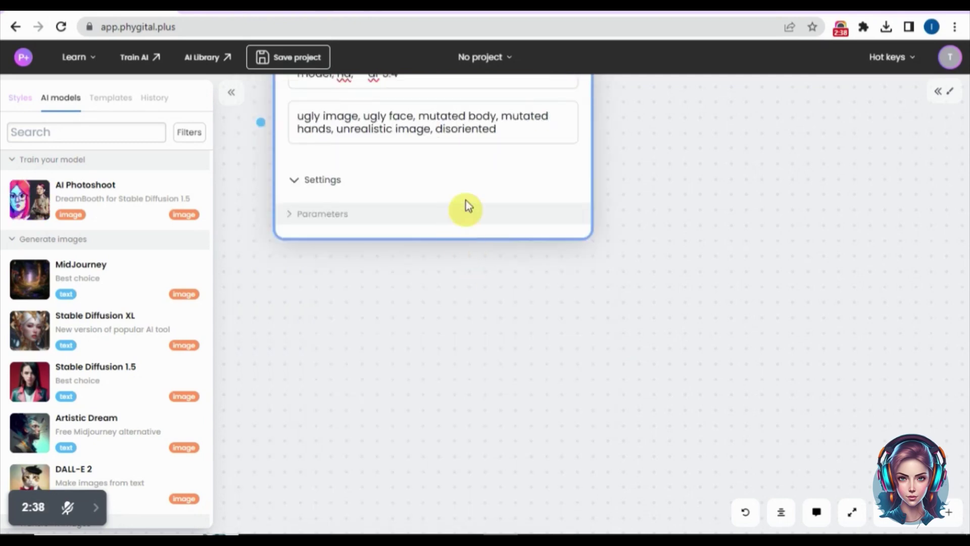
left_click(320, 183)
left_click(321, 183)
- Lock the seed at 190264090 and set the aspect ratio to 3:4
left_click(293, 217)
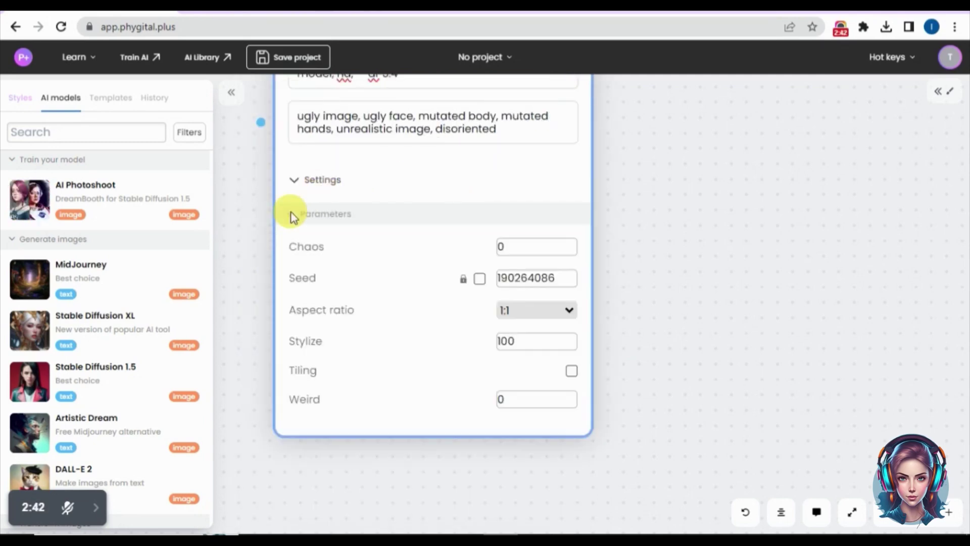
left_click(479, 280)
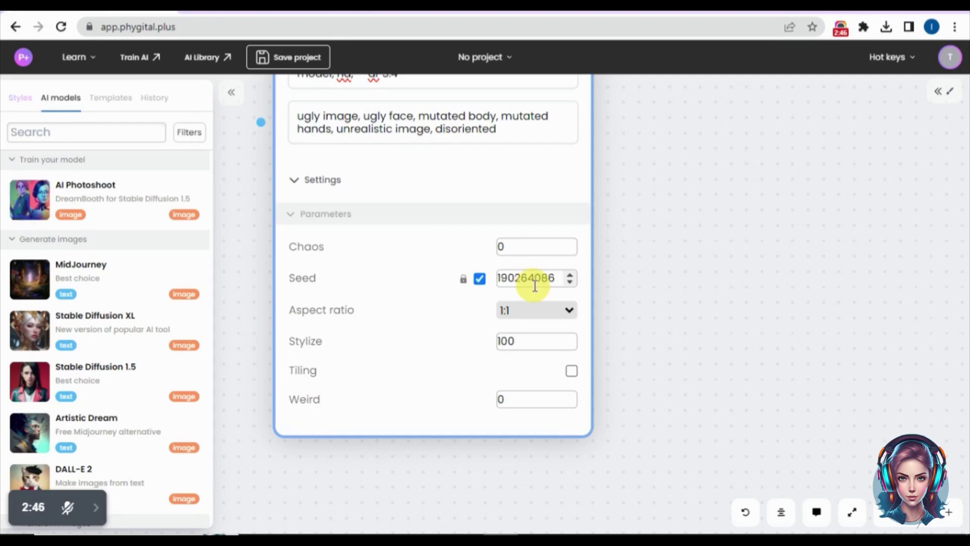
left_click(569, 276)
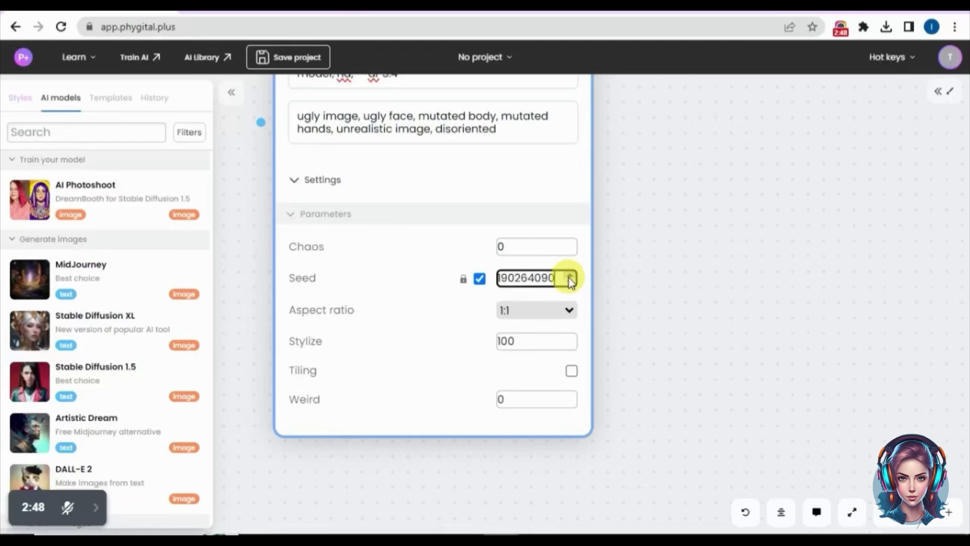
left_click(566, 310)
left_click(537, 340)
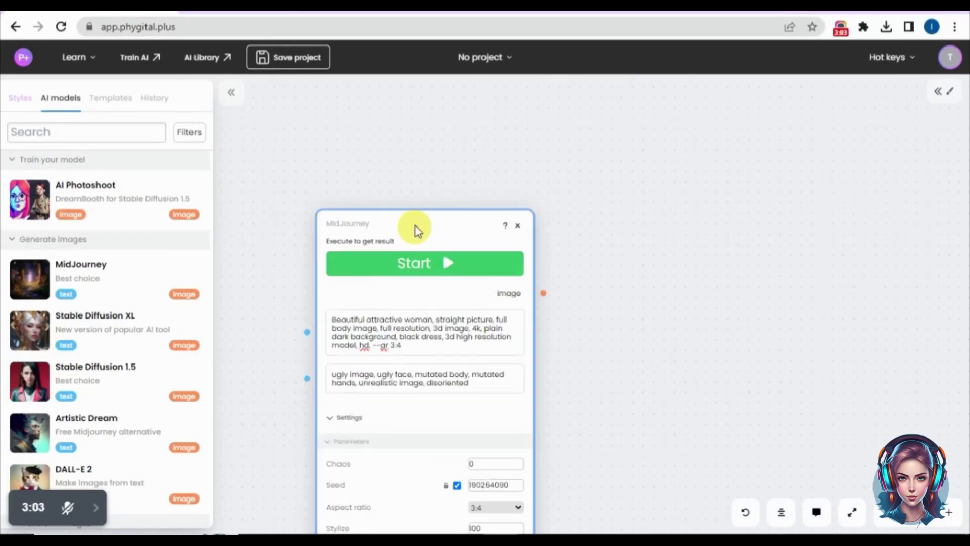
left_click_drag(414, 227, 387, 165)
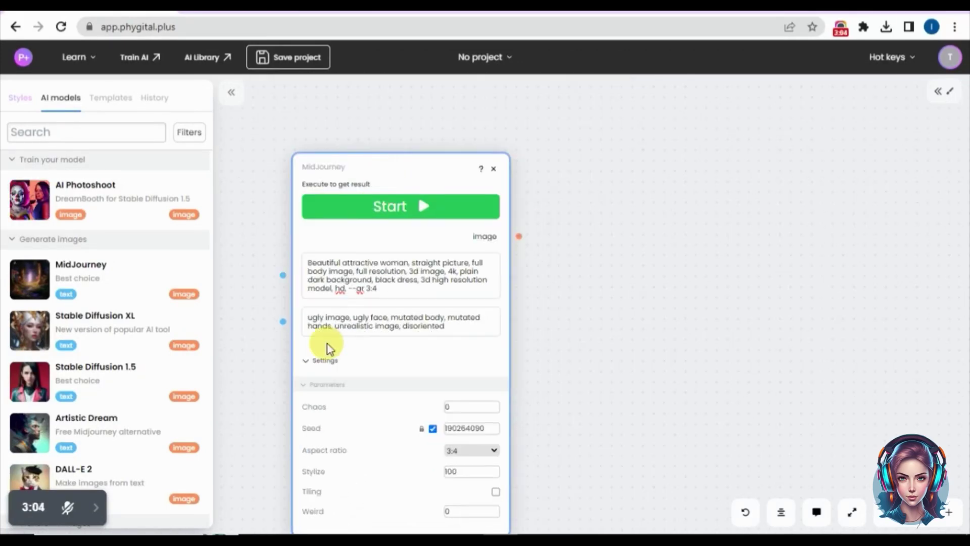
left_click(322, 360)
- Run MidJourney to generate four portraits and open the first one full size
left_click(406, 209)
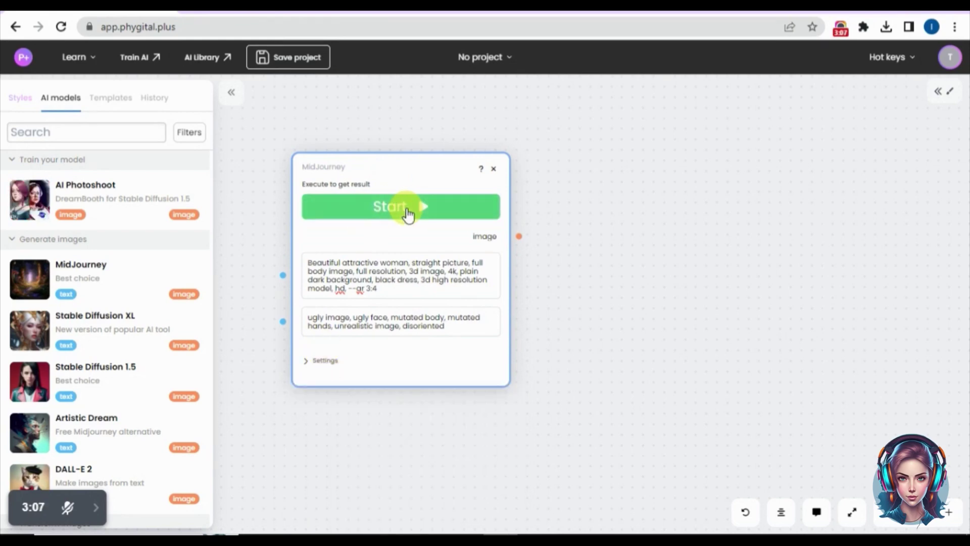
left_click_drag(427, 173, 383, 133)
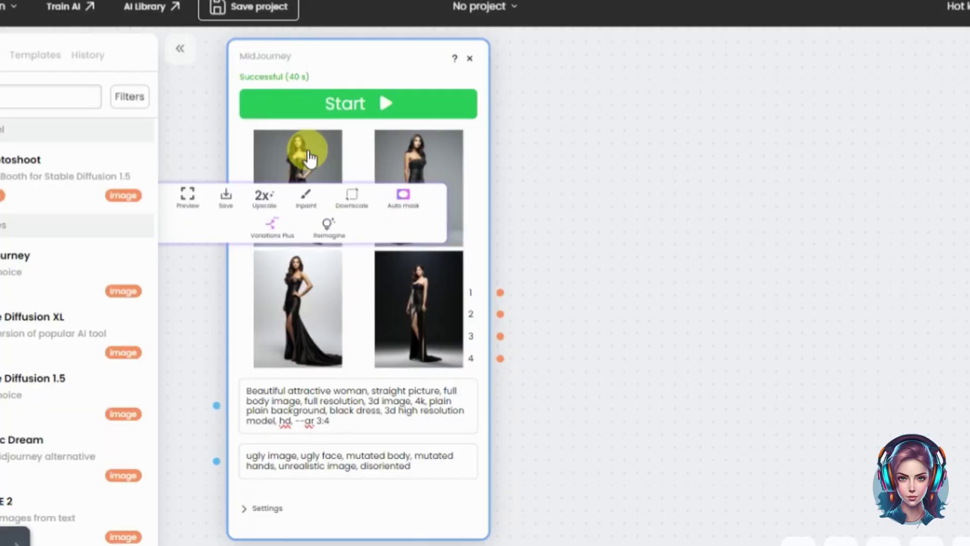
left_click(330, 175)
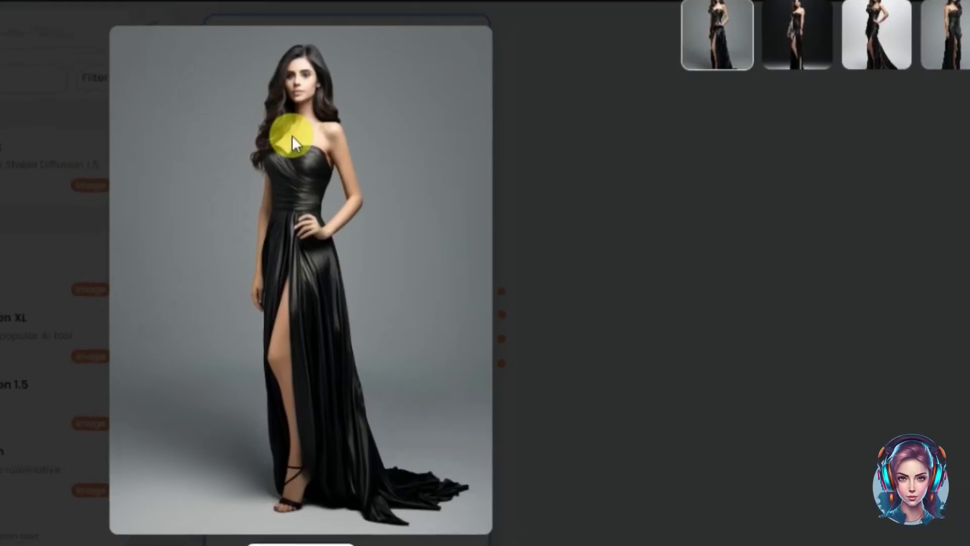
- Compare the white-background, grey-background, satin-gown and dark-backdrop portraits, then close the preview
left_click(831, 10)
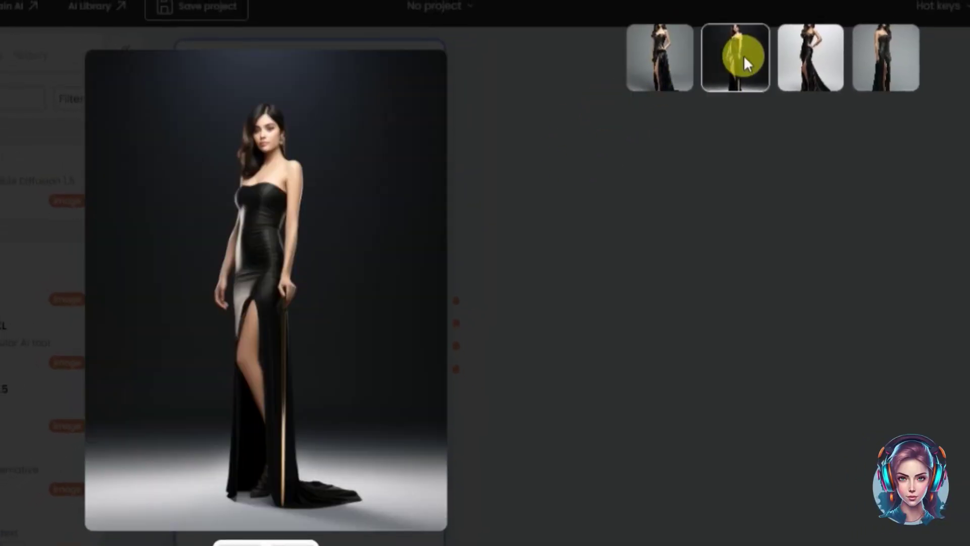
left_click(811, 47)
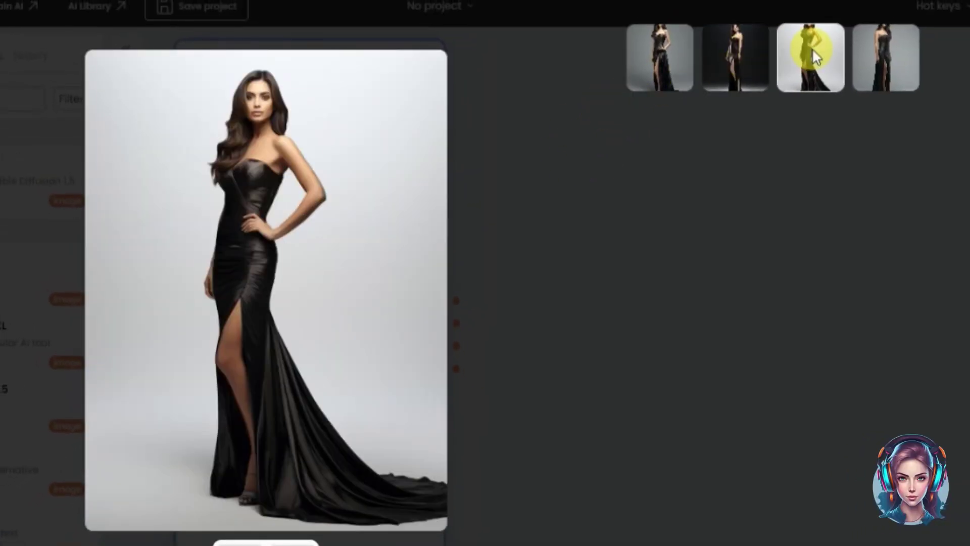
left_click(901, 47)
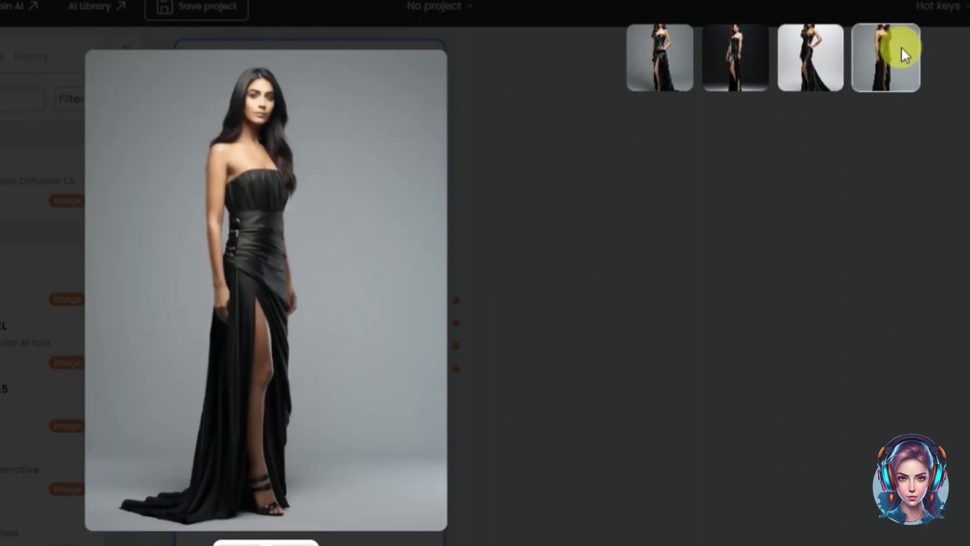
left_click(671, 52)
left_click(735, 57)
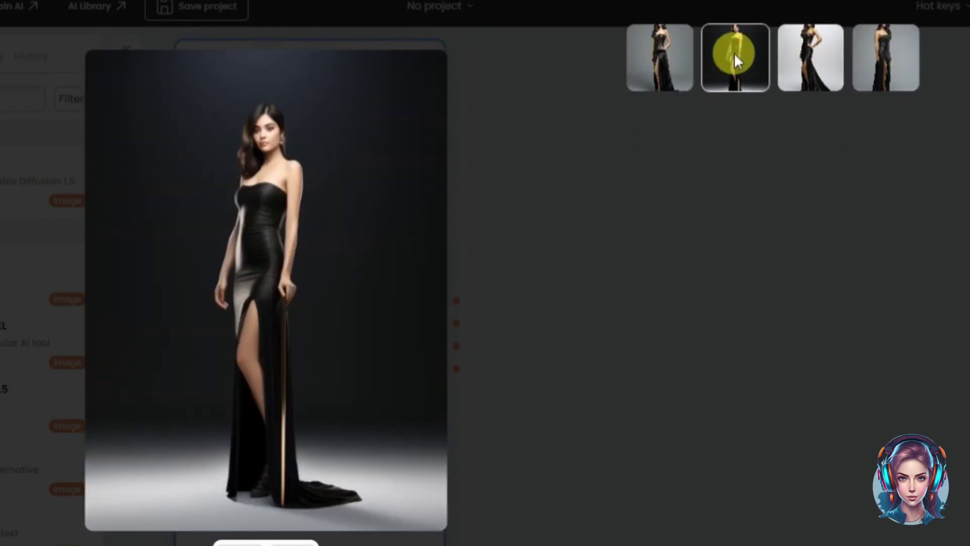
left_click(662, 48)
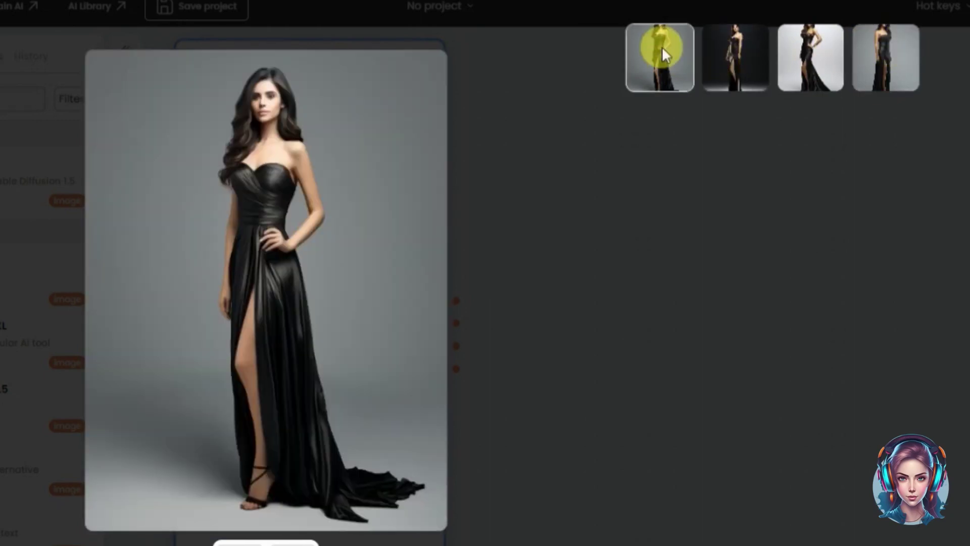
left_click(785, 53)
left_click(653, 212)
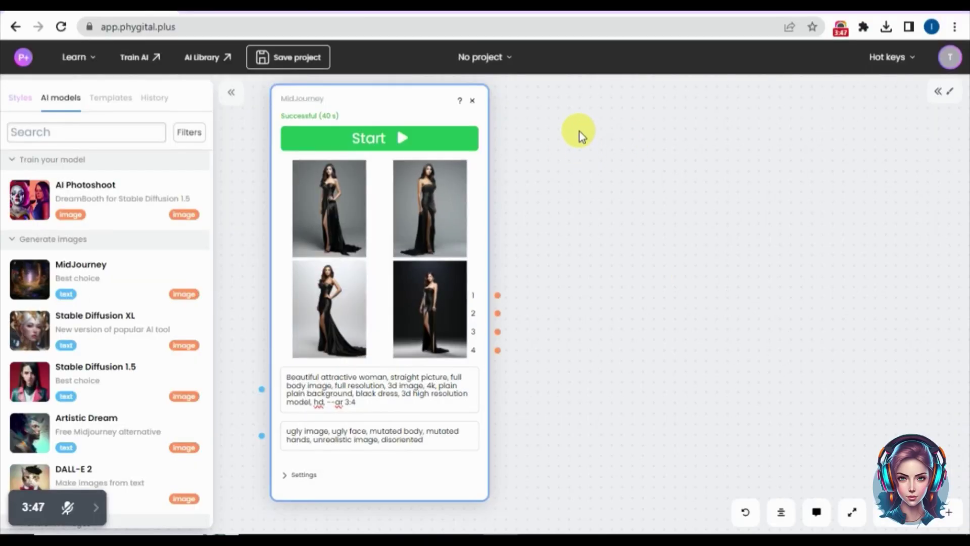
- Add a ControlNet XL node and connect MidJourney image 3 to its Start image
right_click(580, 132)
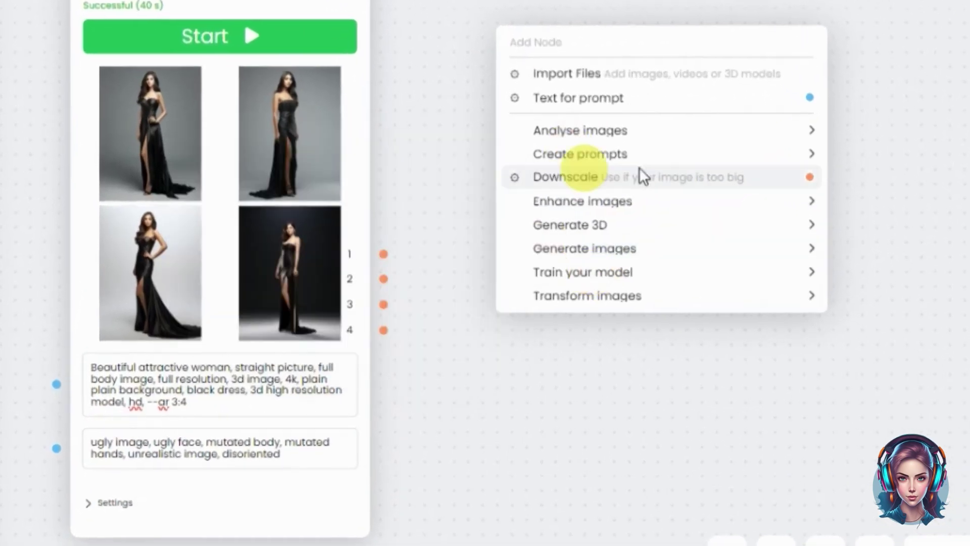
mouse_move(656, 325)
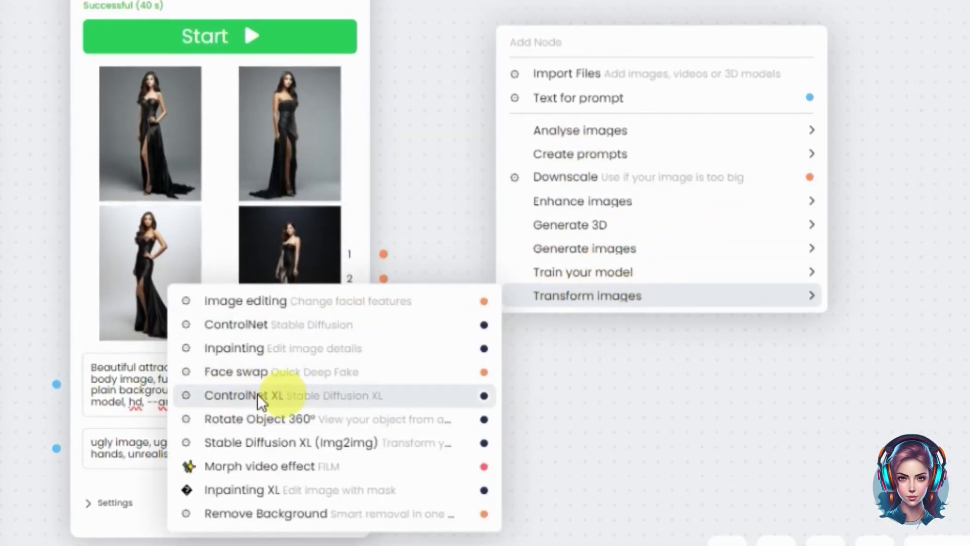
left_click(282, 395)
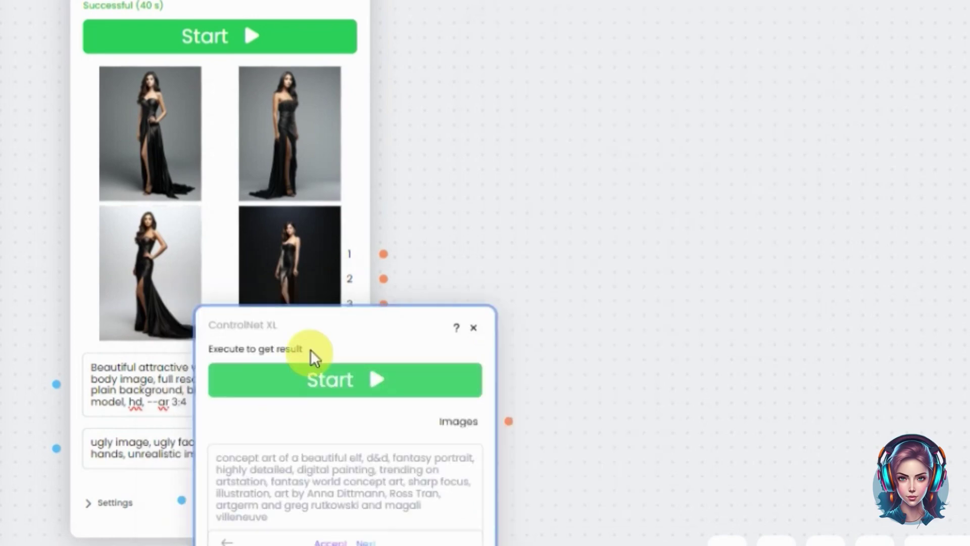
left_click_drag(314, 335, 608, 56)
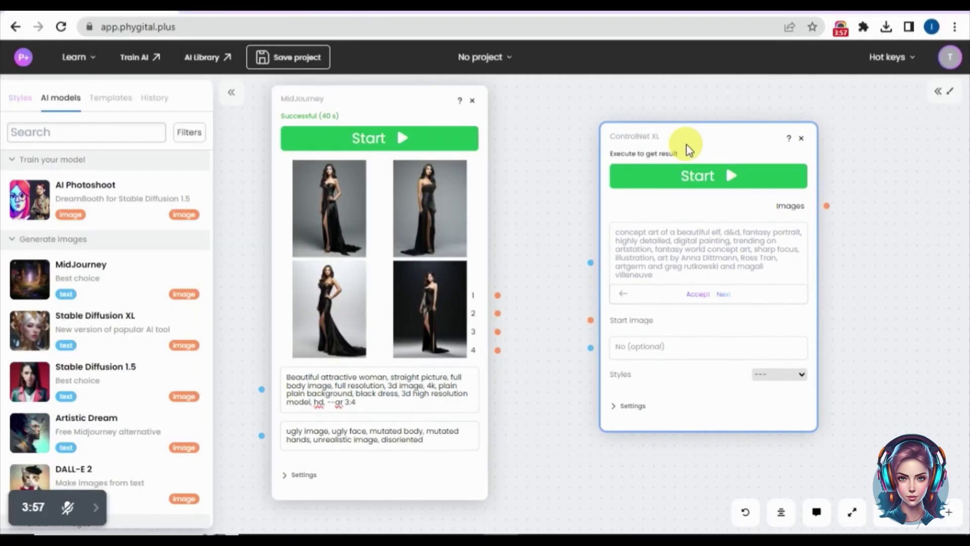
left_click_drag(509, 339, 585, 323)
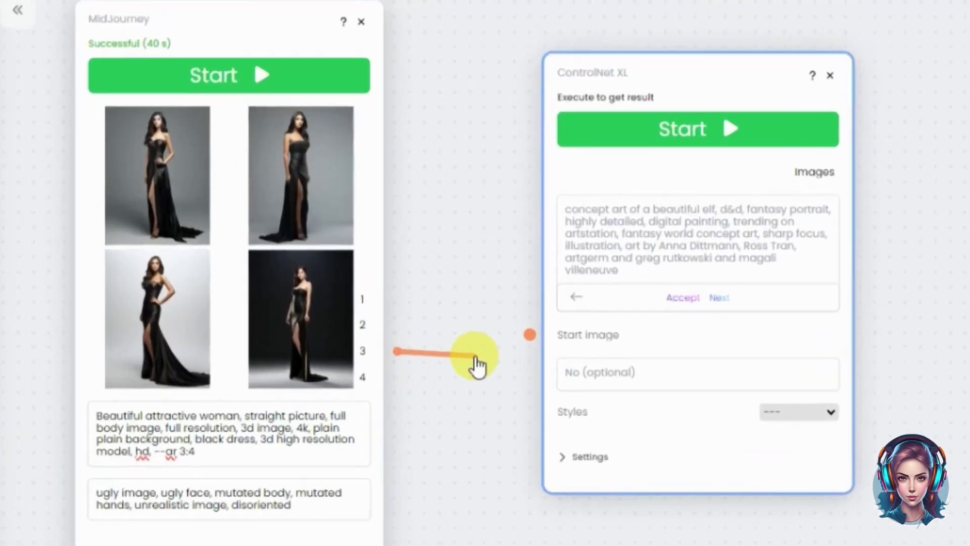
left_click_drag(480, 347, 488, 344)
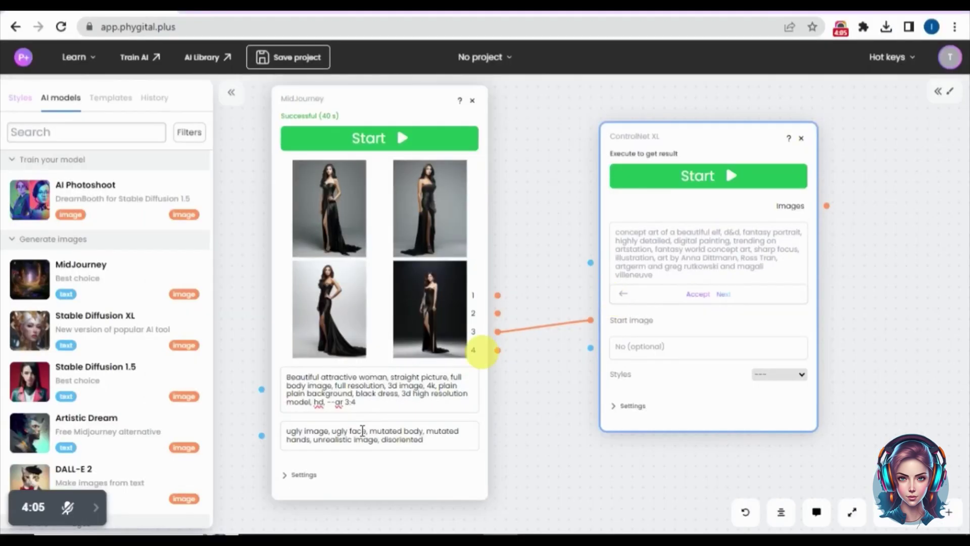
- Copy the MidJourney prompt into ControlNet, changing the black dress to red
triple_click(342, 390)
key("ctrl+c")
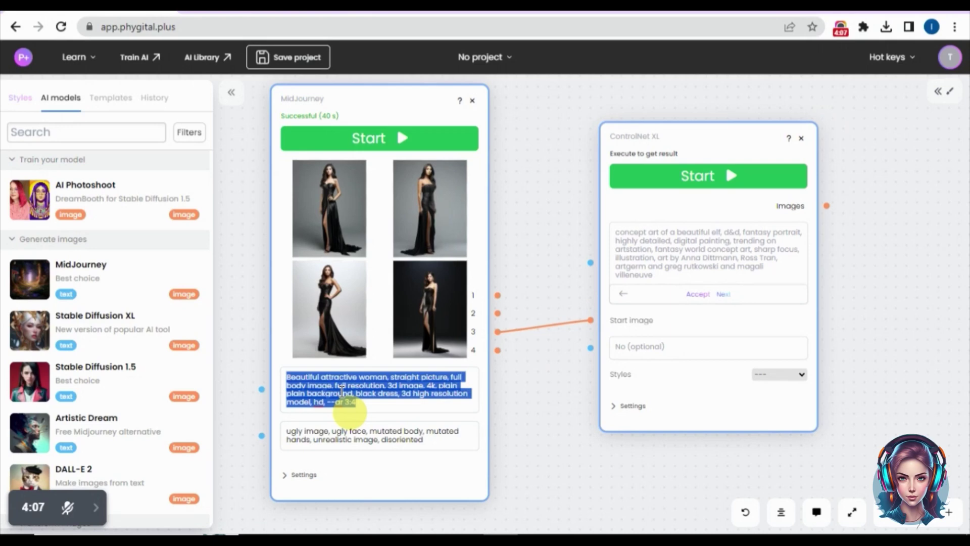
left_click(672, 243)
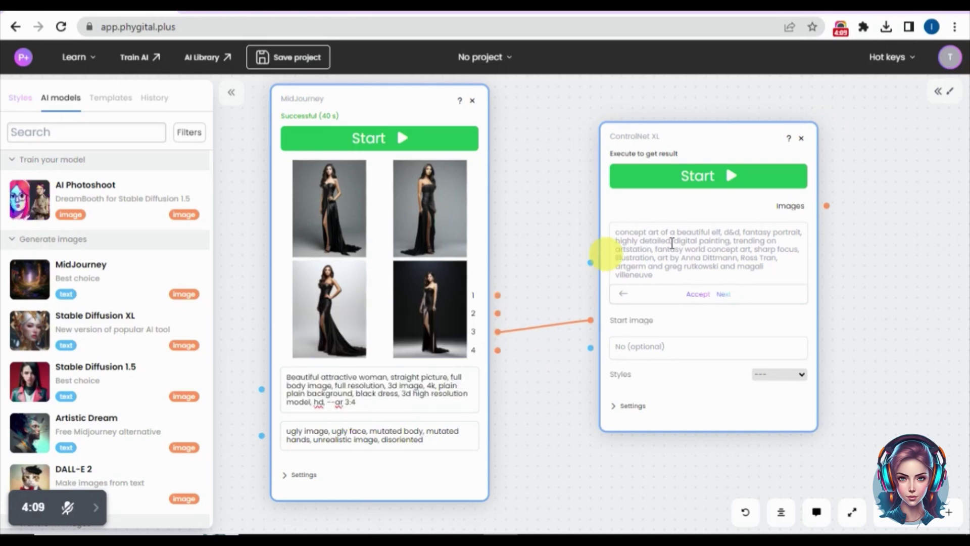
left_click(623, 293)
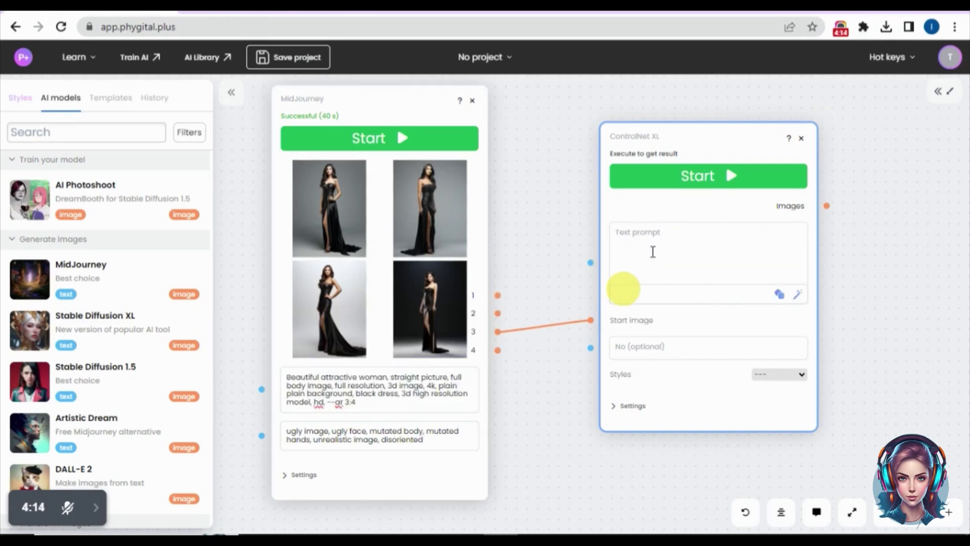
key("ctrl+v")
double_click(697, 249)
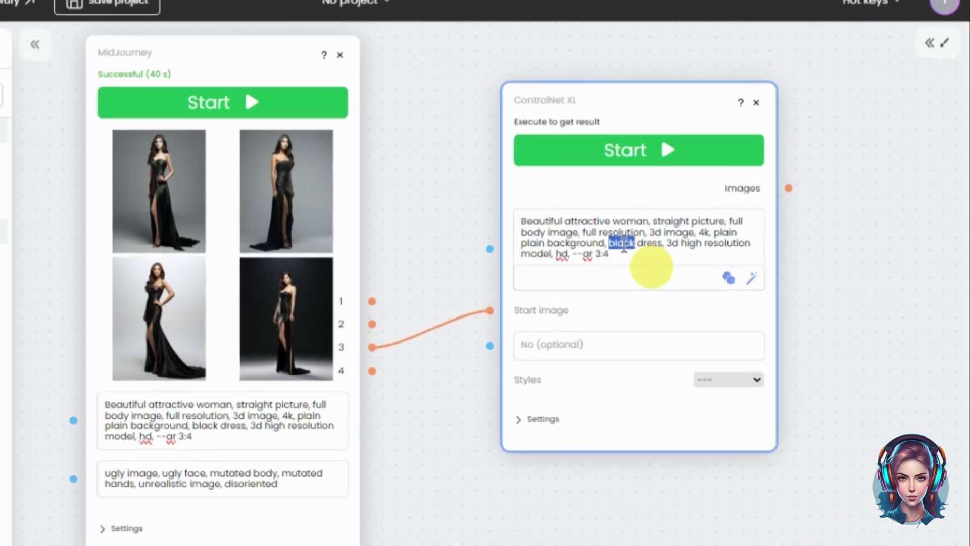
type("red")
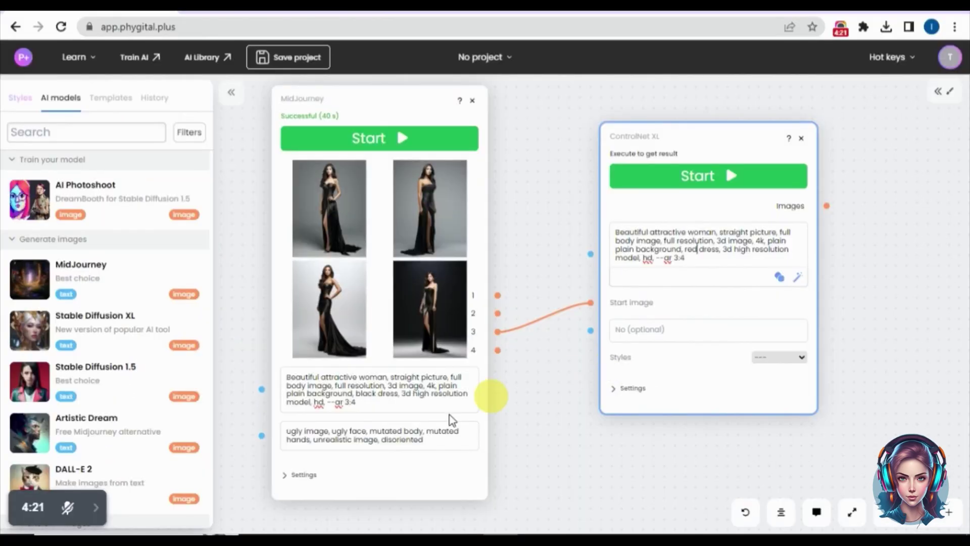
- Copy the negative prompt into ControlNet and run the generation
triple_click(408, 444)
key("ctrl+c")
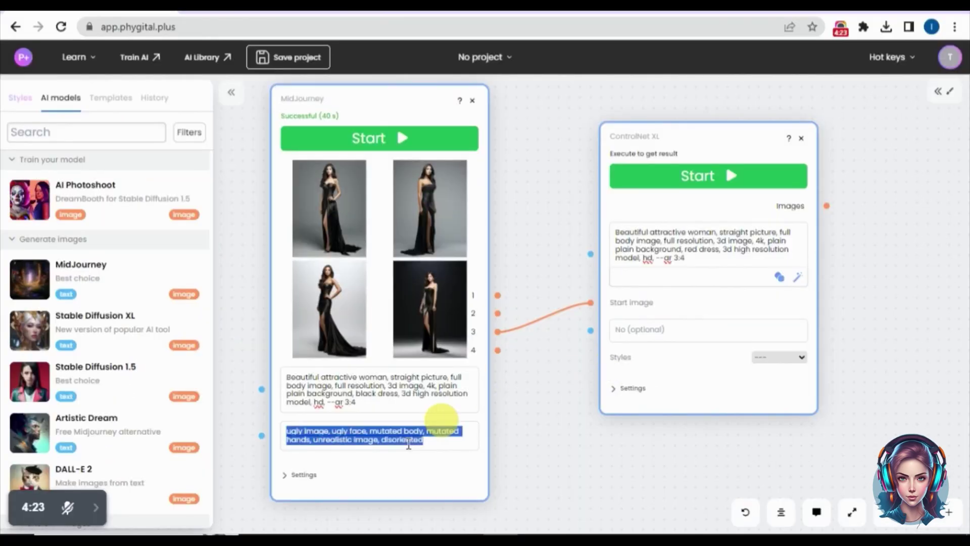
left_click(659, 329)
key("ctrl+v")
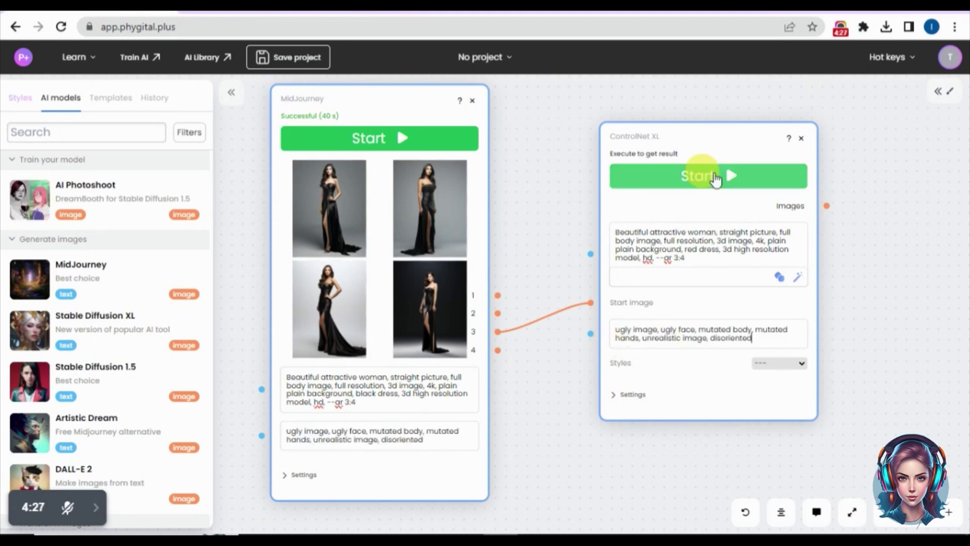
left_click(735, 180)
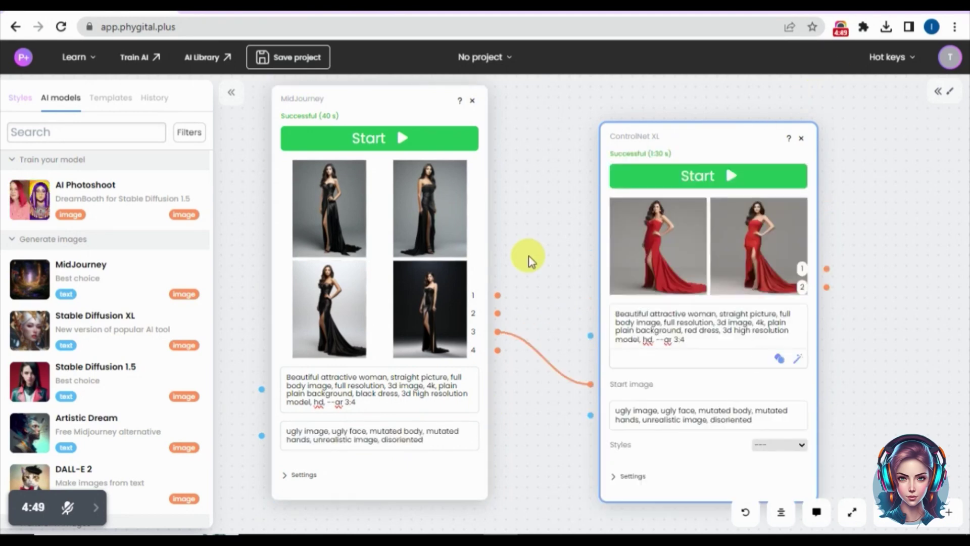
mouse_move(316, 341)
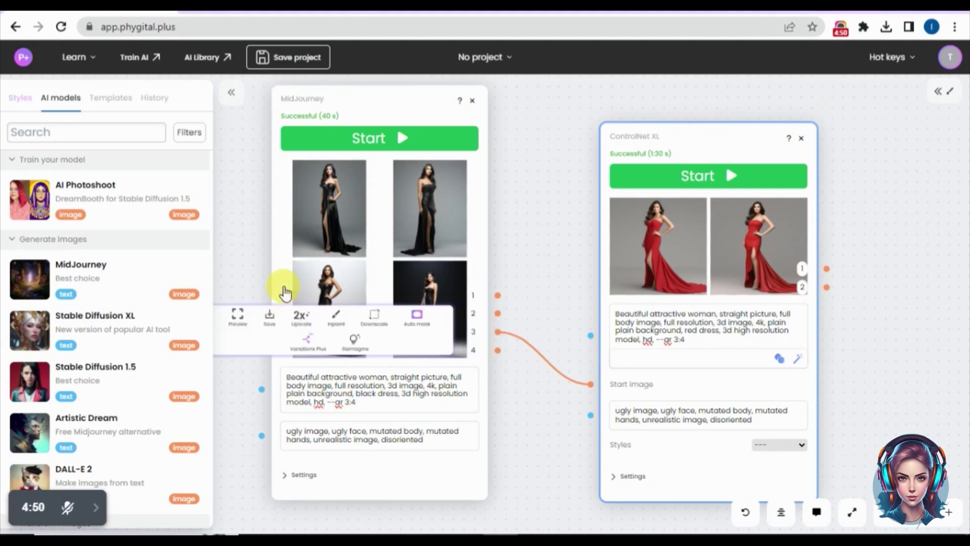
left_click(302, 276)
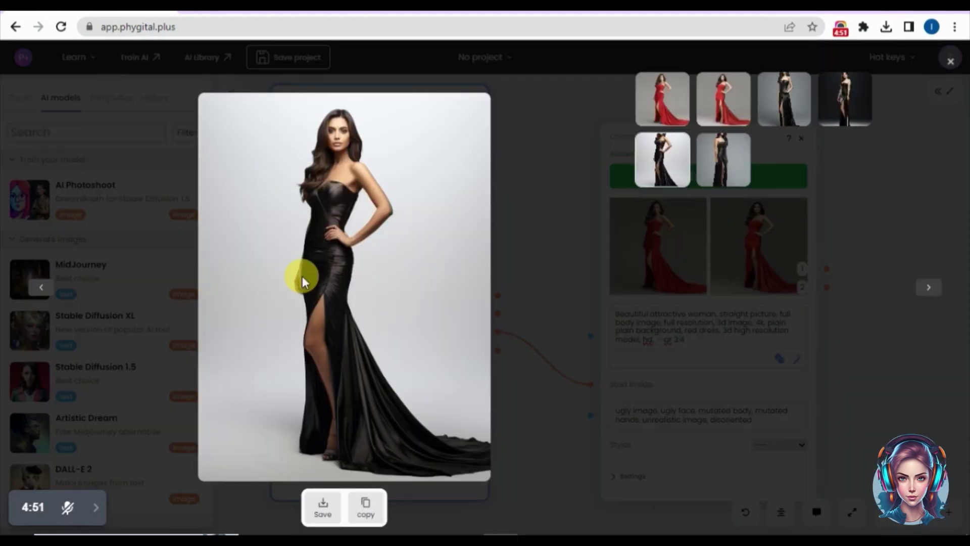
left_click(495, 281)
left_click(669, 214)
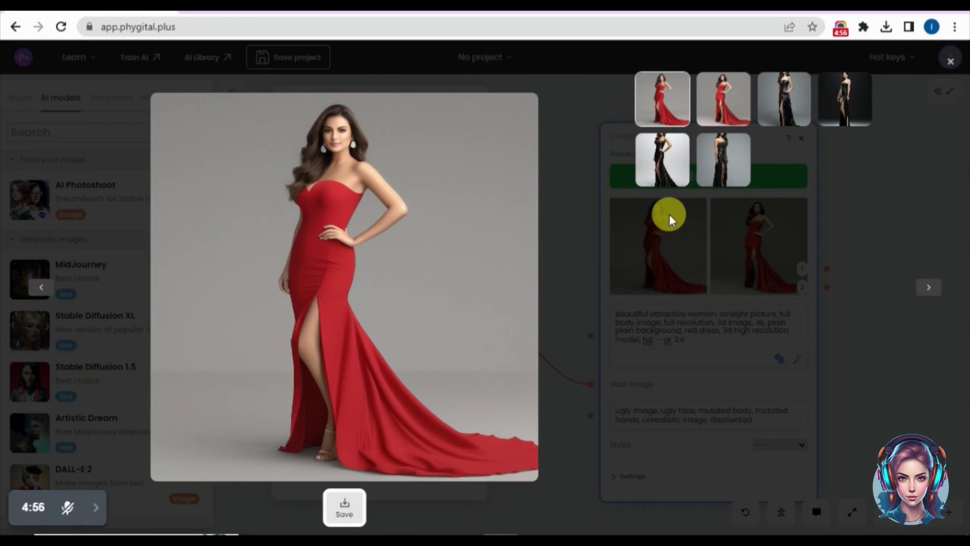
left_click(721, 91)
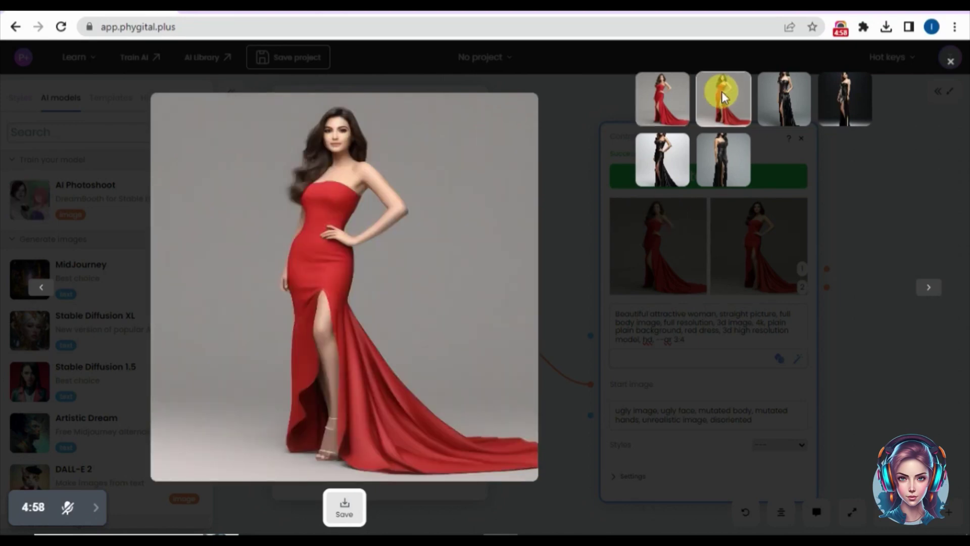
left_click(658, 103)
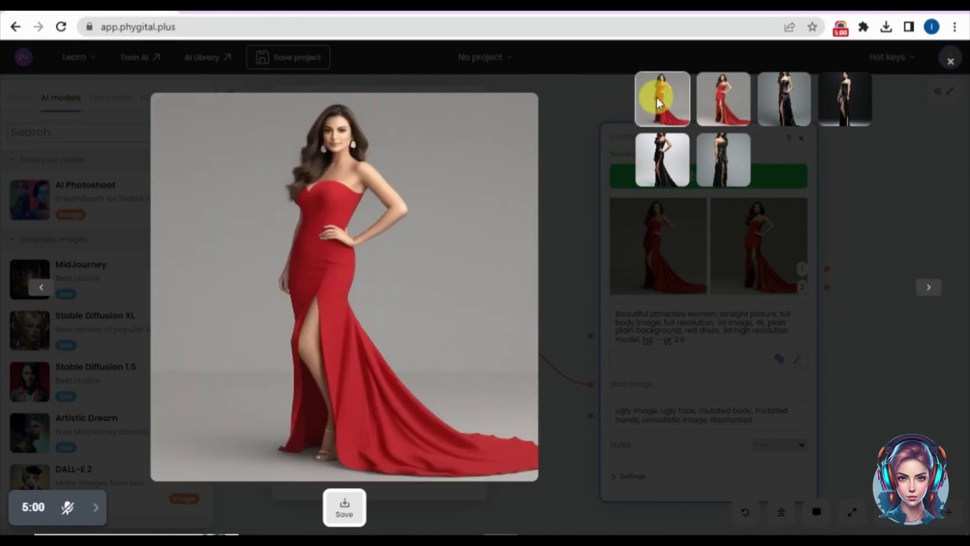
left_click(583, 199)
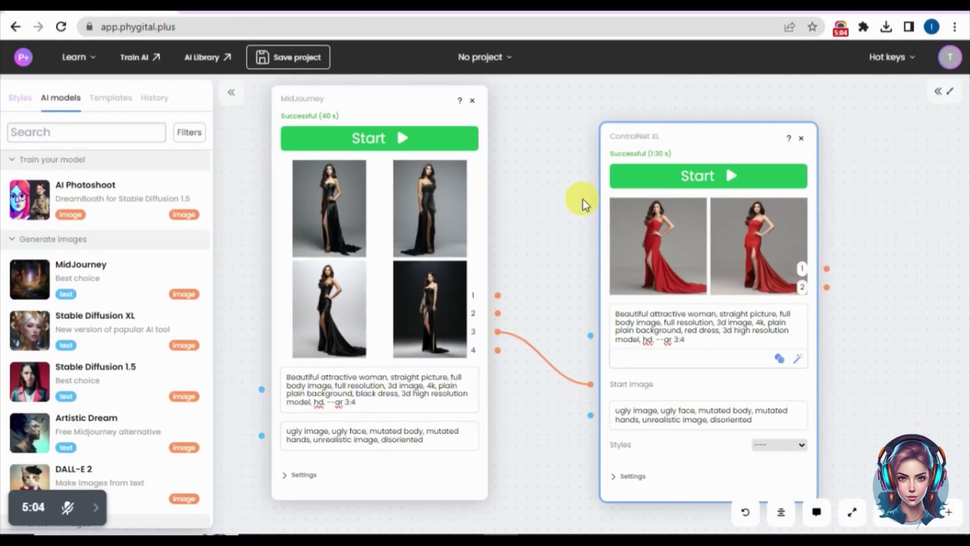
mouse_move(662, 260)
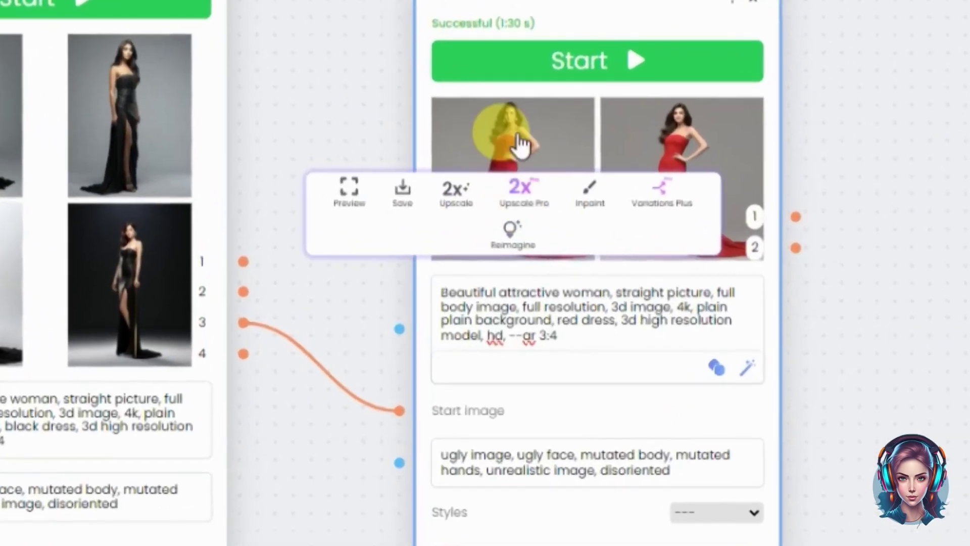
- Upscale the first red-dress image with Upscale Pro and rearrange the nodes
left_click(525, 206)
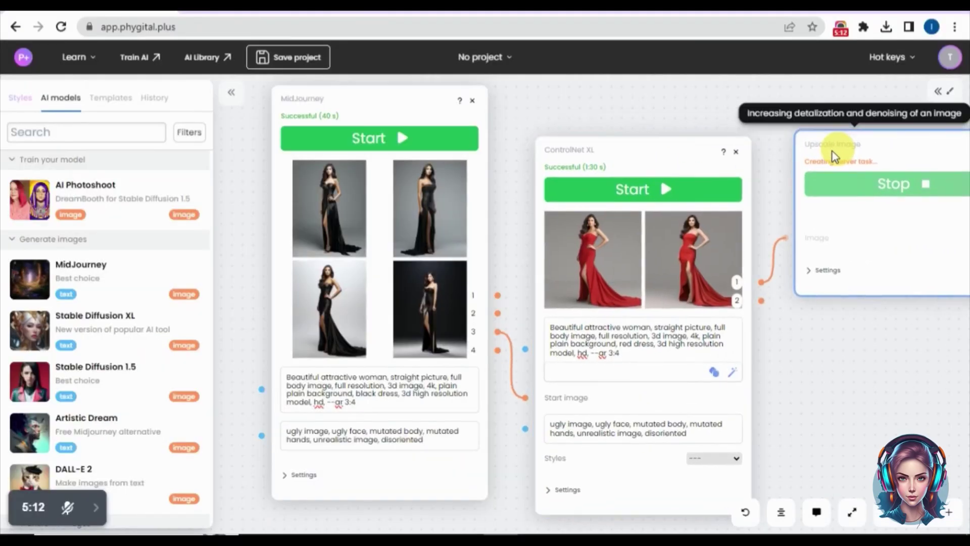
left_click_drag(678, 155, 662, 155)
left_click_drag(810, 151, 799, 152)
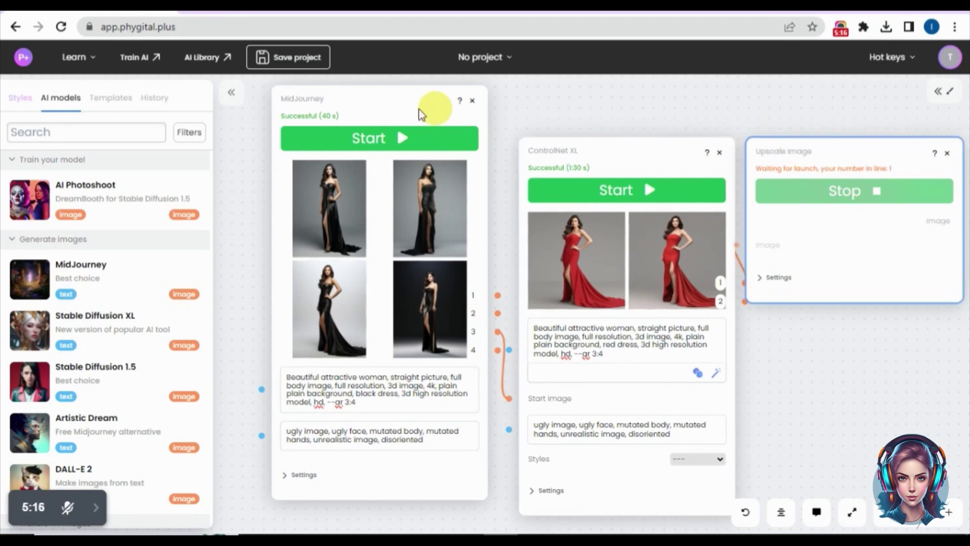
left_click_drag(435, 106, 397, 107)
left_click_drag(551, 144, 512, 142)
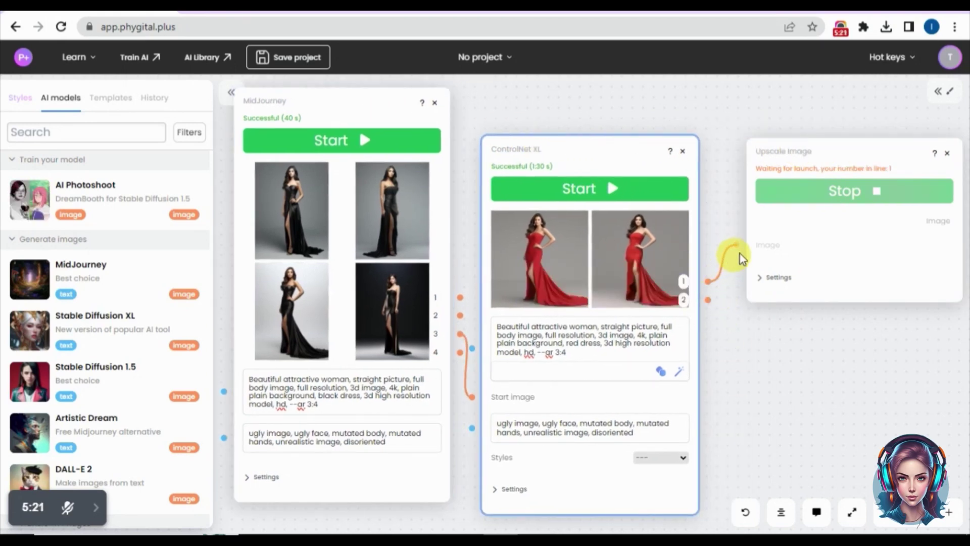
left_click_drag(783, 154, 781, 155)
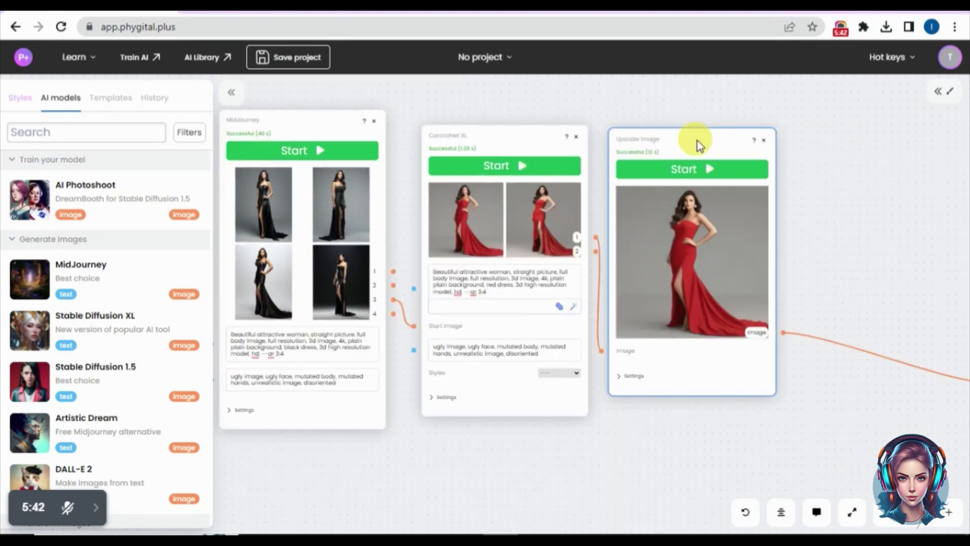
left_click_drag(699, 145, 734, 146)
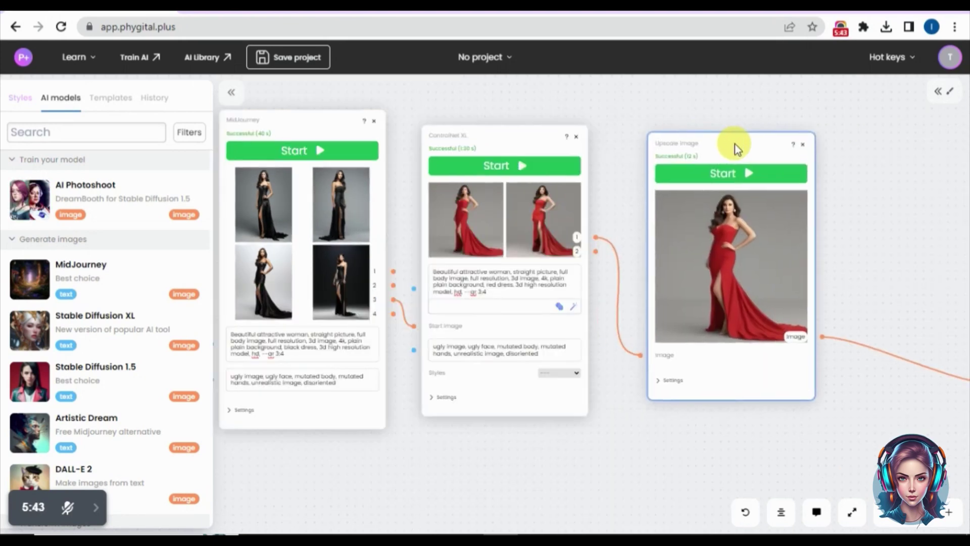
- Download and inspect the upscaled red-dress portrait, then close the ControlNet XL and Upscale nodes
left_click(738, 222)
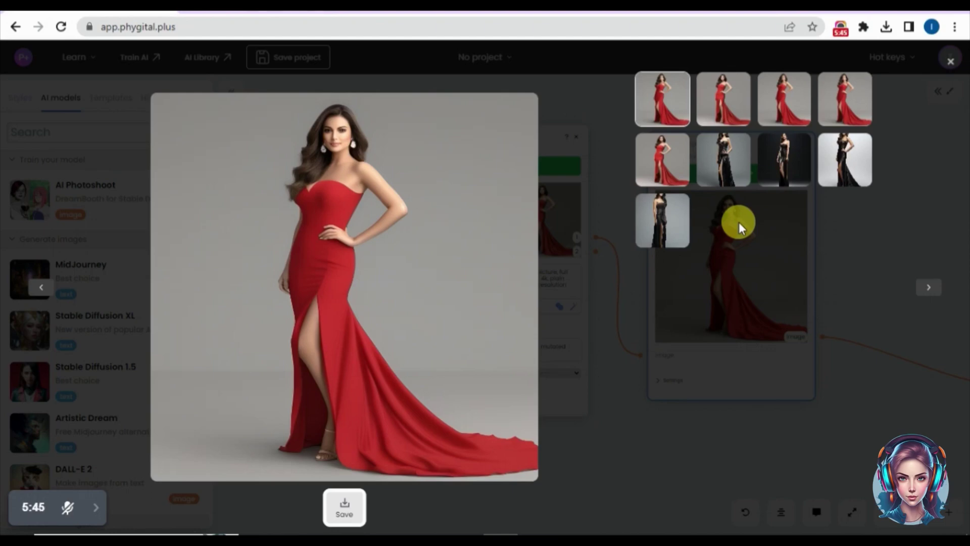
left_click(349, 507)
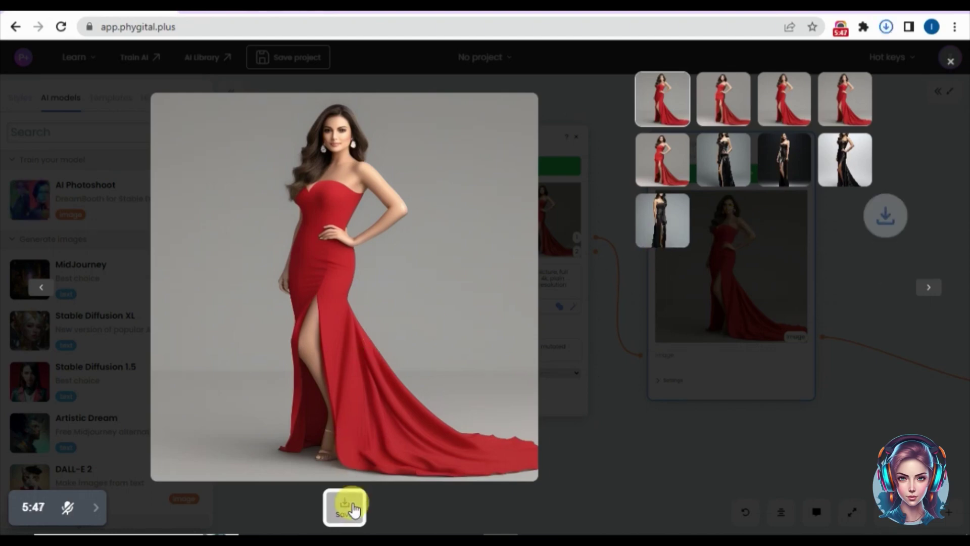
left_click(886, 27)
left_click(775, 99)
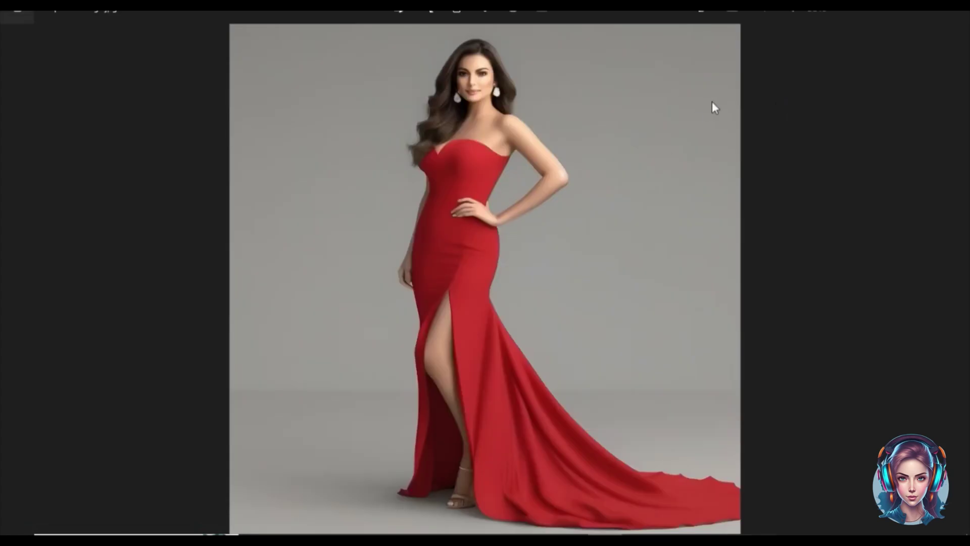
scroll(476, 437, "up", 3)
scroll(475, 437, "down", 3)
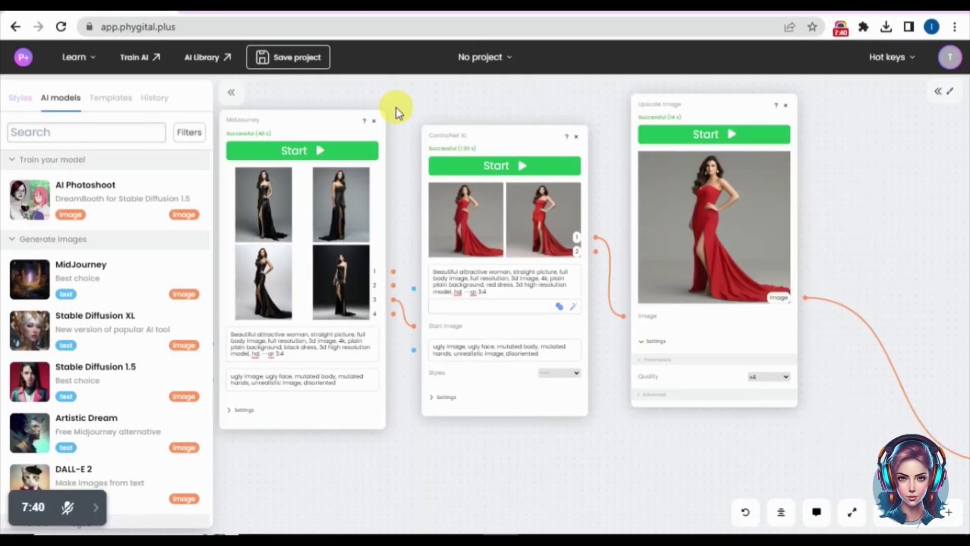
left_click(372, 119)
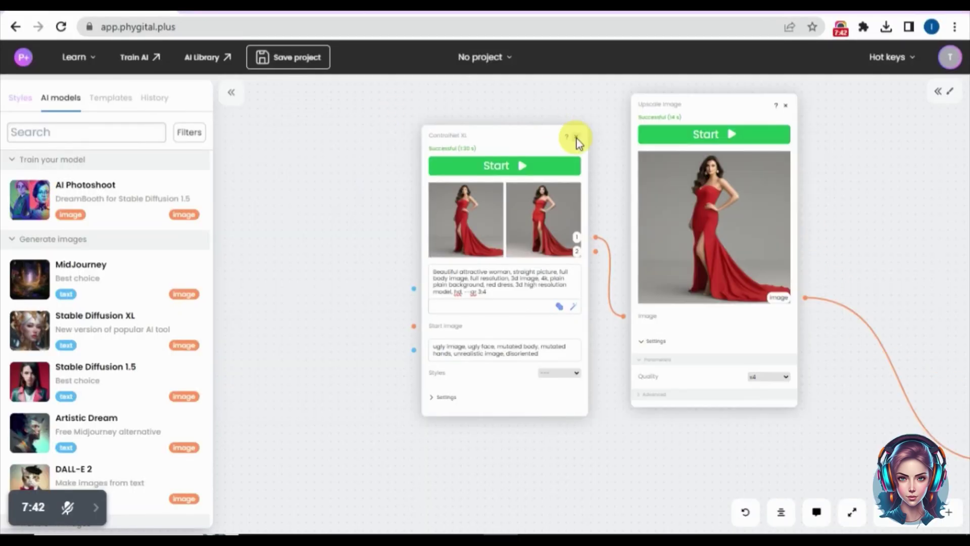
left_click(575, 135)
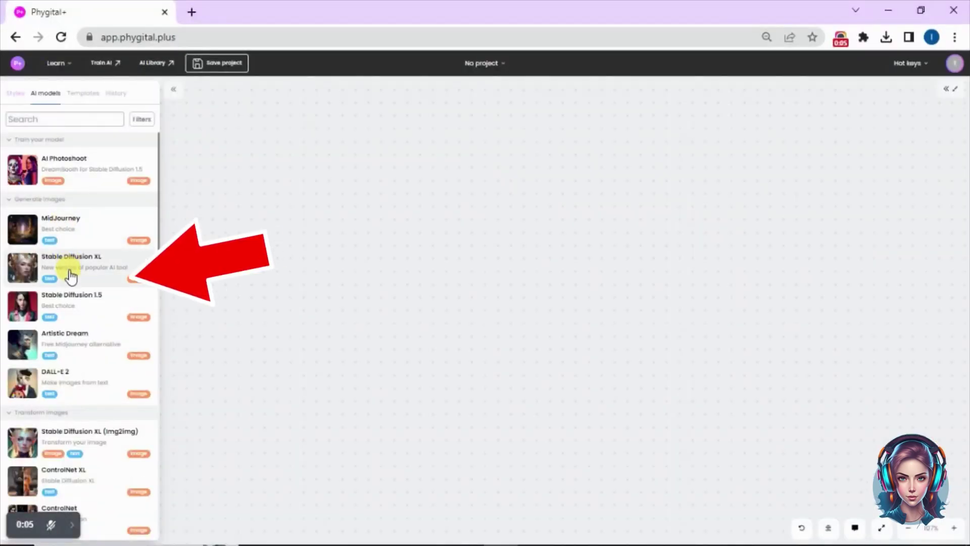
- Add a Stable Diffusion XL node with the robot prompt, changing dark to plain and adding 'front body'
left_click(94, 275)
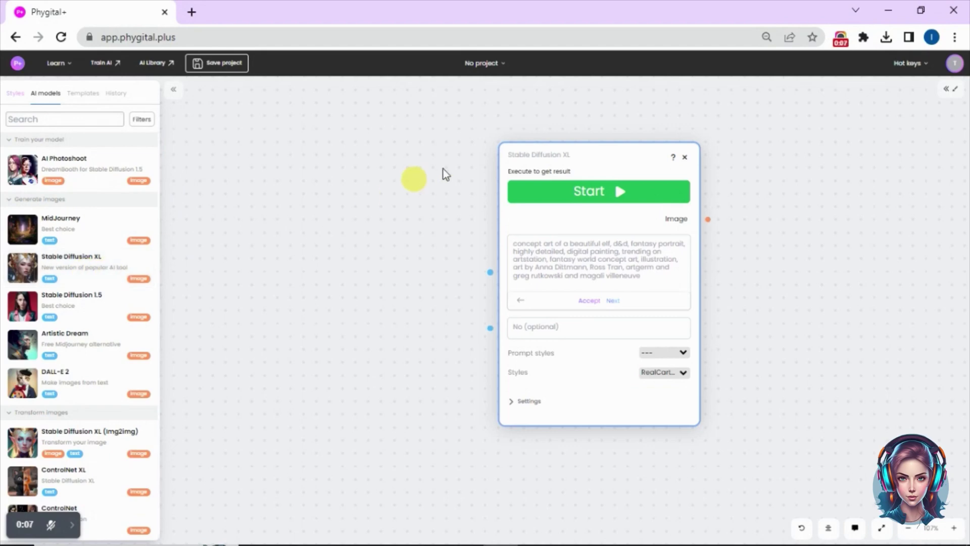
left_click_drag(515, 160, 305, 132)
left_click(329, 271)
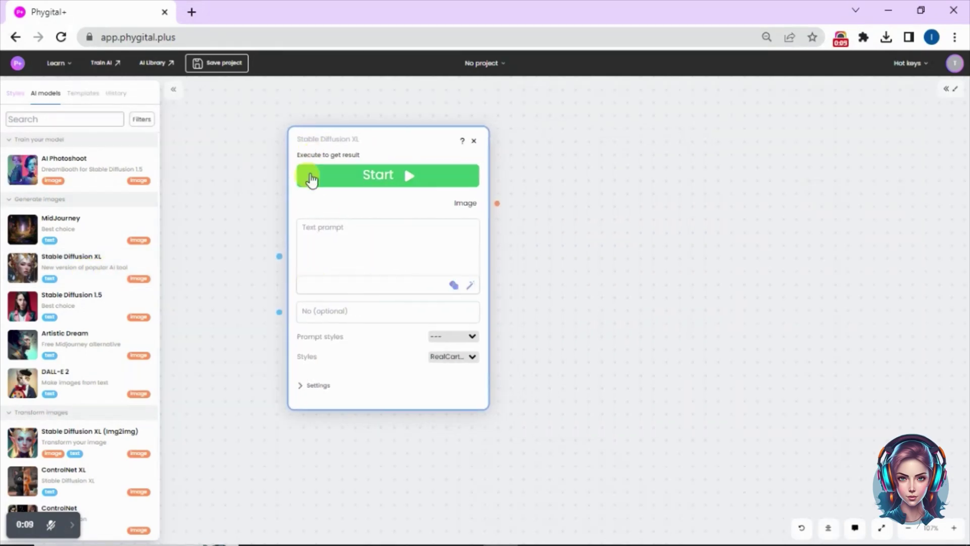
type("an ai robot in space, 3d, full body image, 3d robot, high resolution, hd, dark background, full body image , robot standing straight, straight body, straight face --ar 3:4")
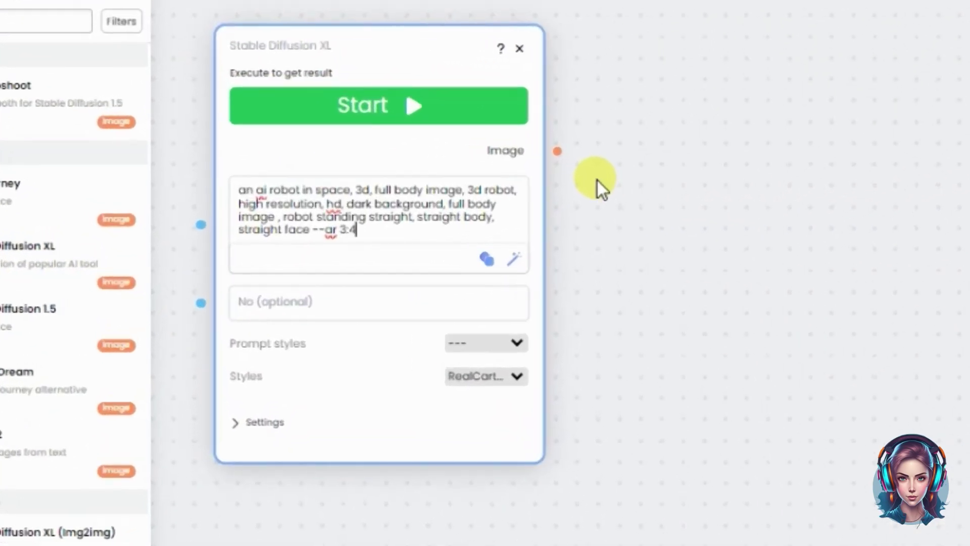
double_click(358, 203)
type("plain")
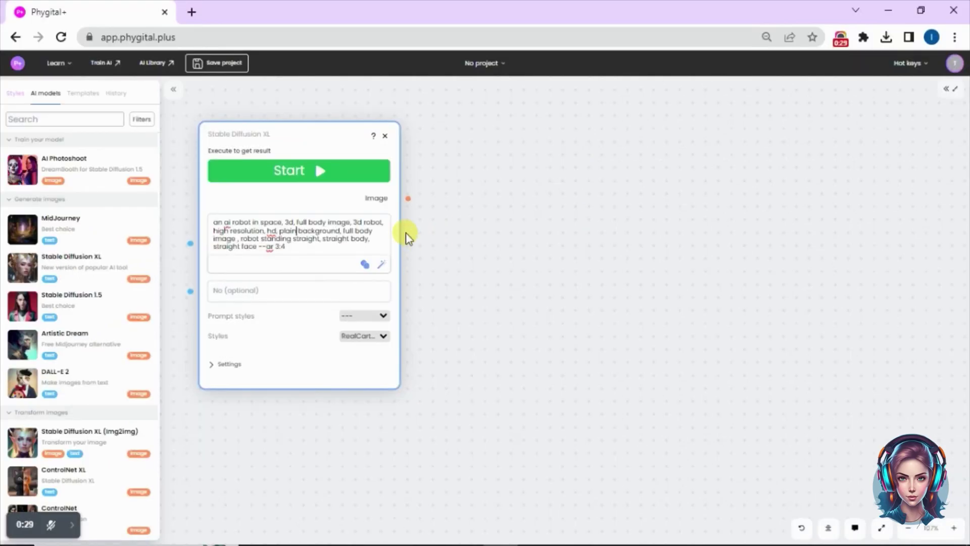
left_click(332, 238)
key("BackSpace")
type("front body,")
- Enter negative prompt 'ugly, mutated, bad resolution image' and choose 3D model style with DreamShaper
key("Tab")
type("ug")
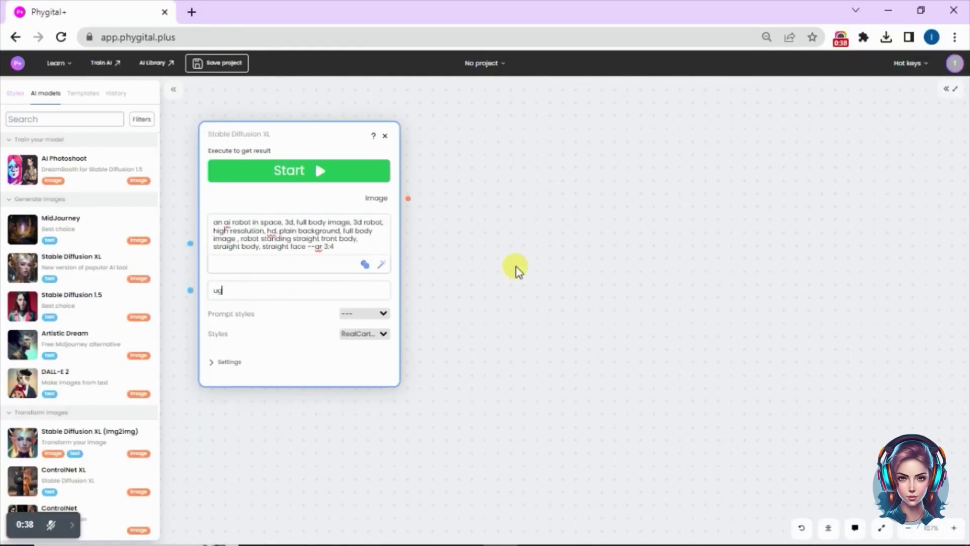
type("ly, mutated, bad resolution image")
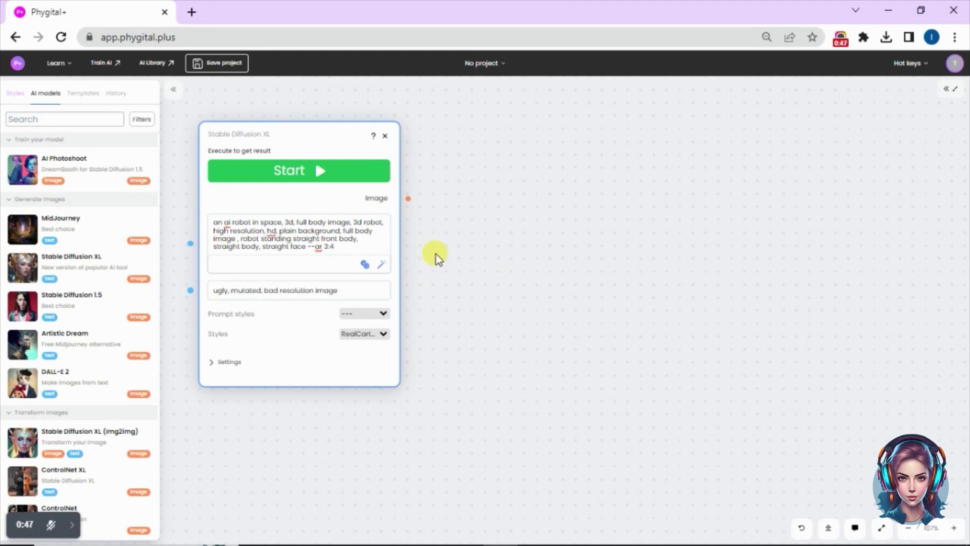
left_click(363, 313)
left_click(368, 334)
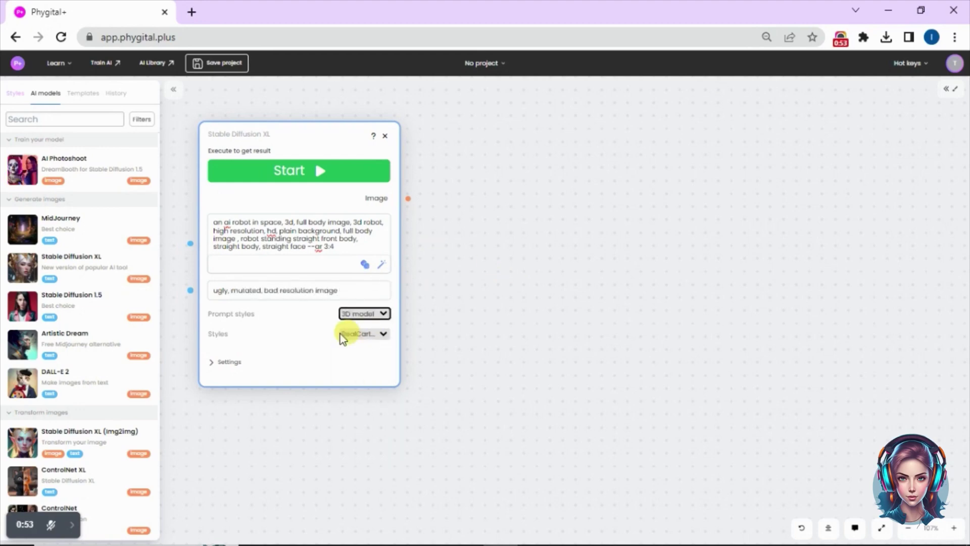
left_click(371, 333)
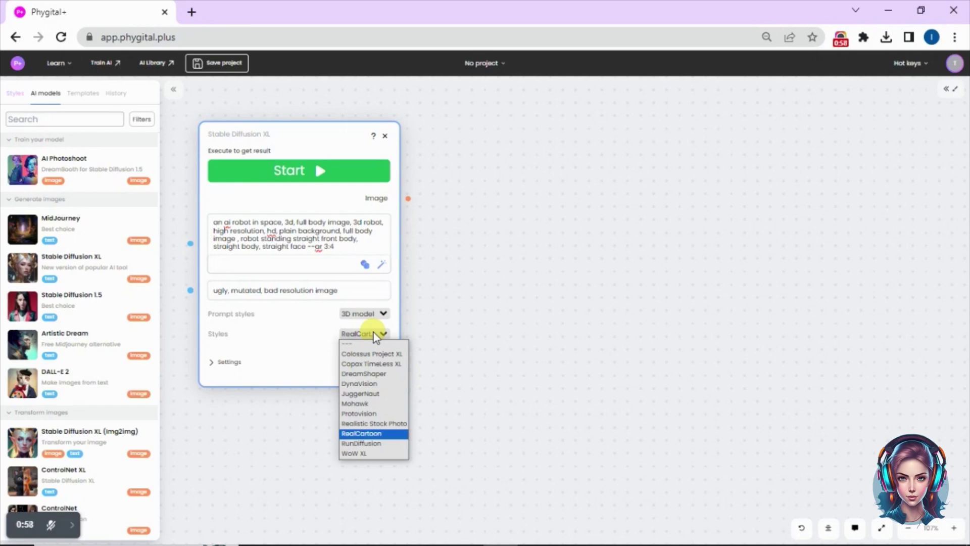
left_click(390, 375)
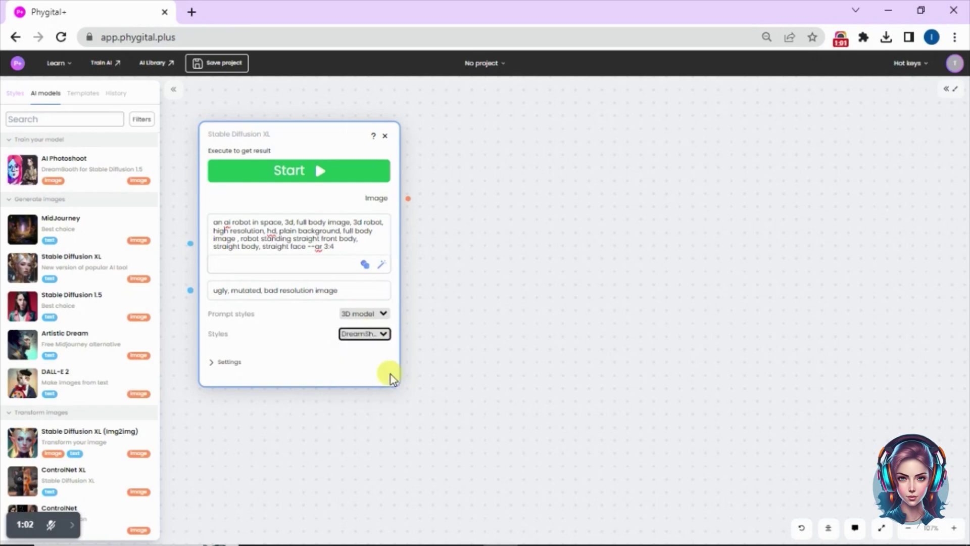
- Lock the seed, set number of images to 4, and trim the prompt's trailing aspect-ratio setting
left_click(218, 363)
left_click(329, 404)
double_click(358, 425)
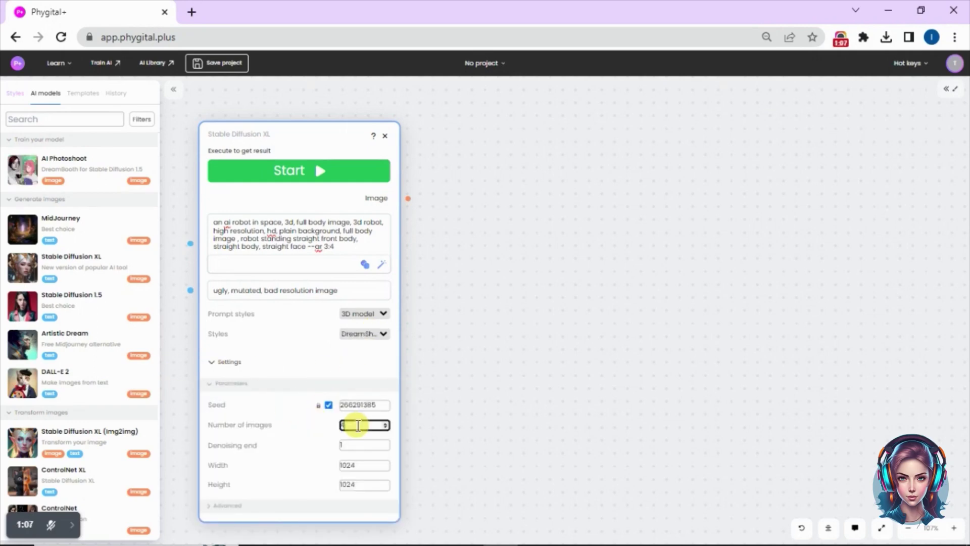
type("4")
left_click(358, 245)
key("BackSpace")
key("BackSpace")
key("BackSpace")
key("BackSpace")
key("BackSpace")
key("BackSpace")
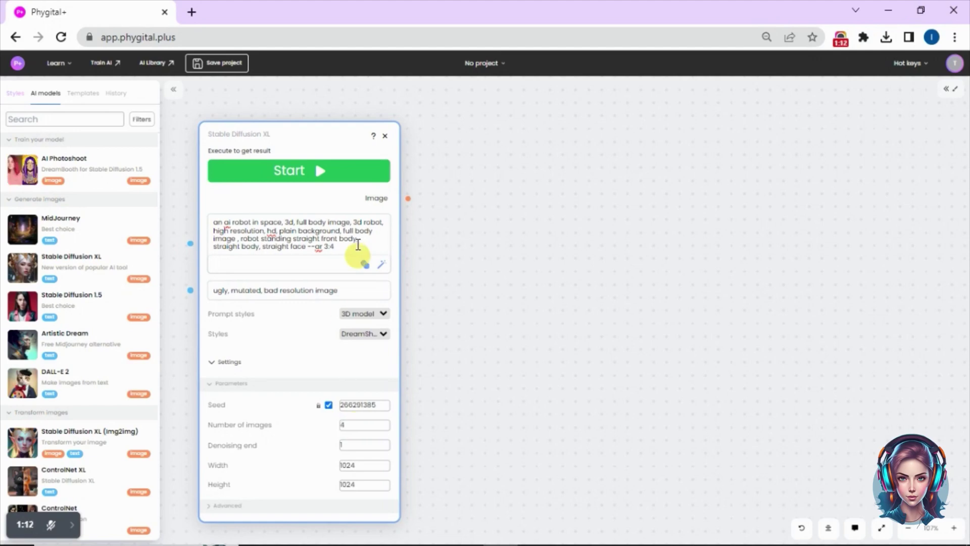
- Start the robot generation, view images two through four enlarged, then close the preview
left_click(302, 175)
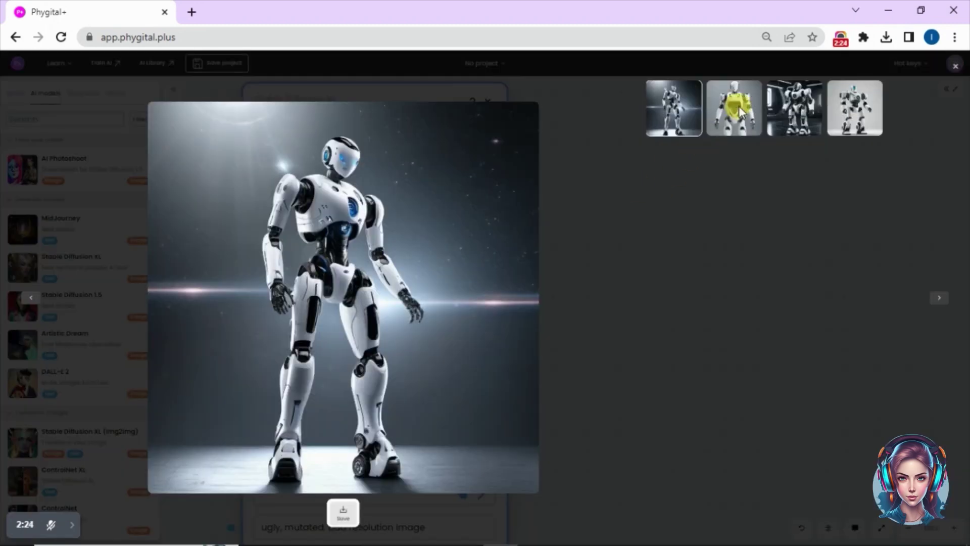
left_click(741, 112)
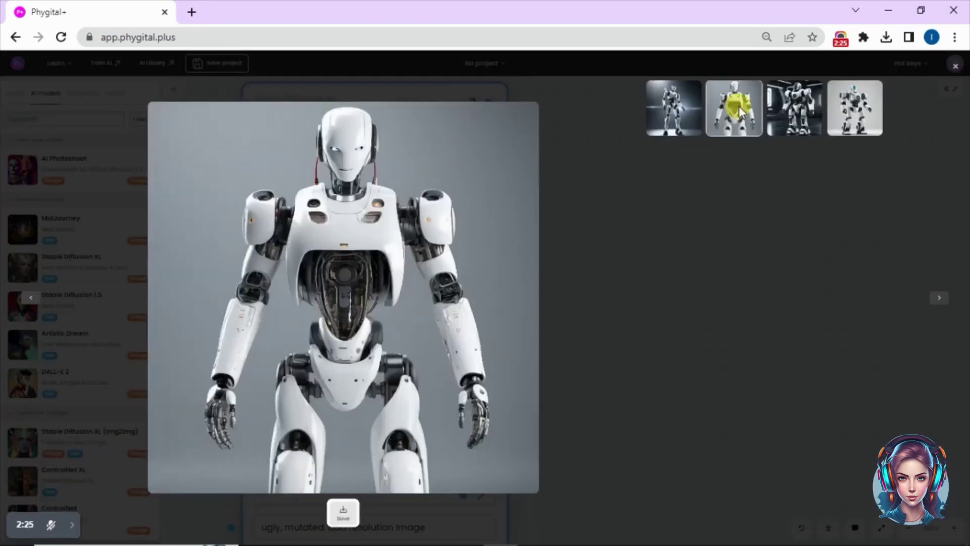
left_click(805, 104)
left_click(852, 112)
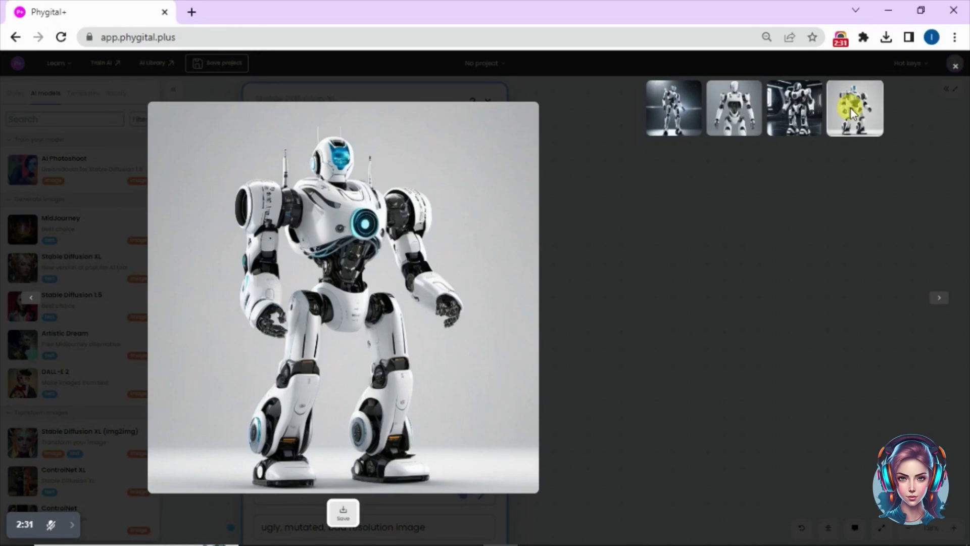
left_click(757, 191)
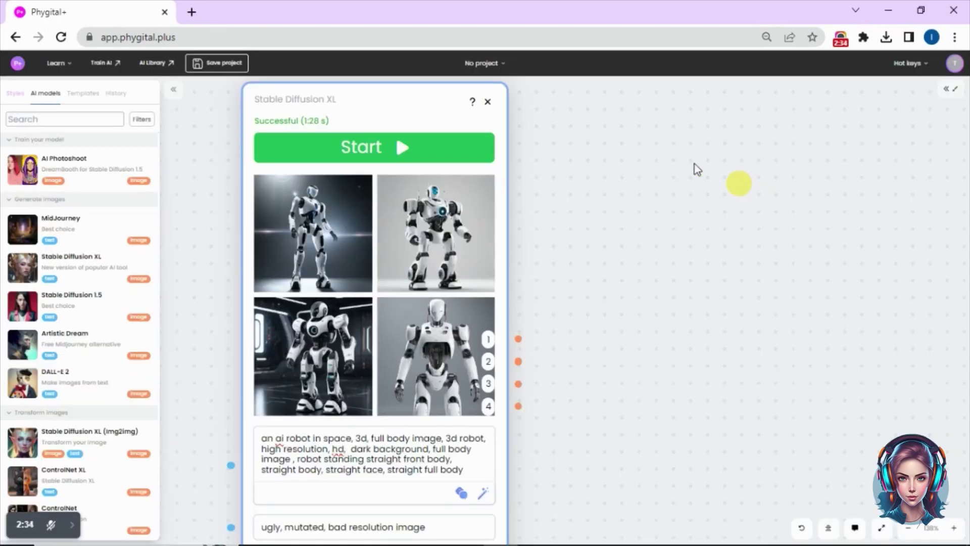
- Add a Rotate Object 360° node and feed it the second robot image
right_click(577, 96)
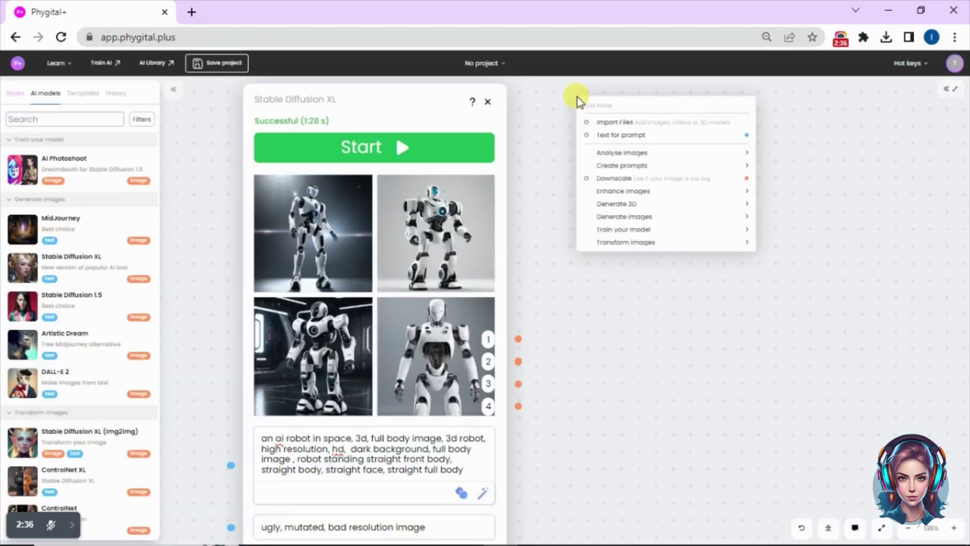
mouse_move(637, 246)
mouse_move(458, 241)
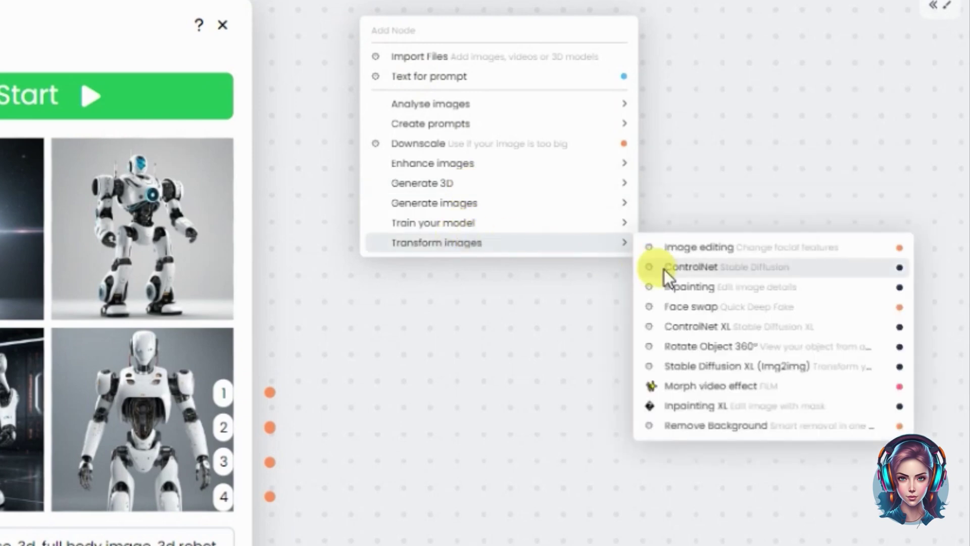
left_click(715, 350)
left_click_drag(710, 258, 414, 394)
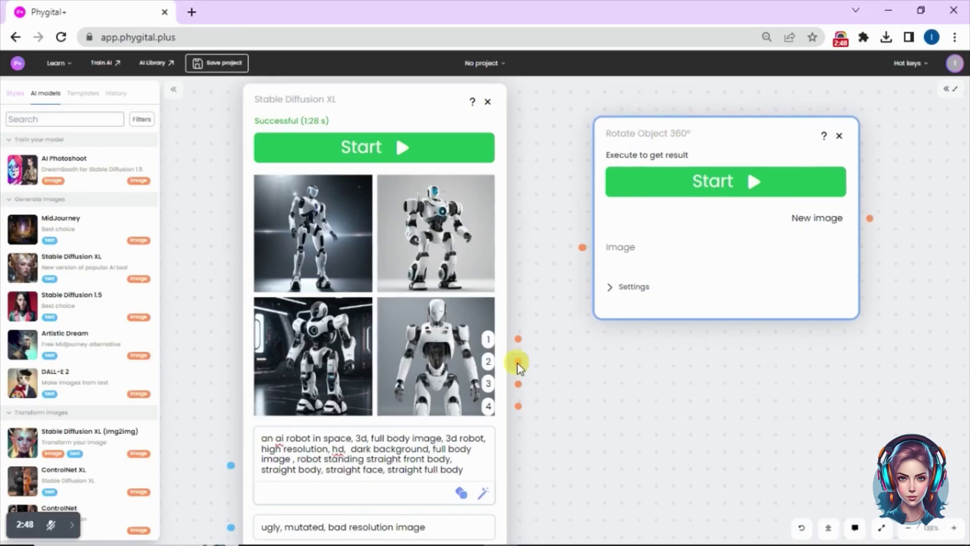
left_click_drag(554, 355, 582, 251)
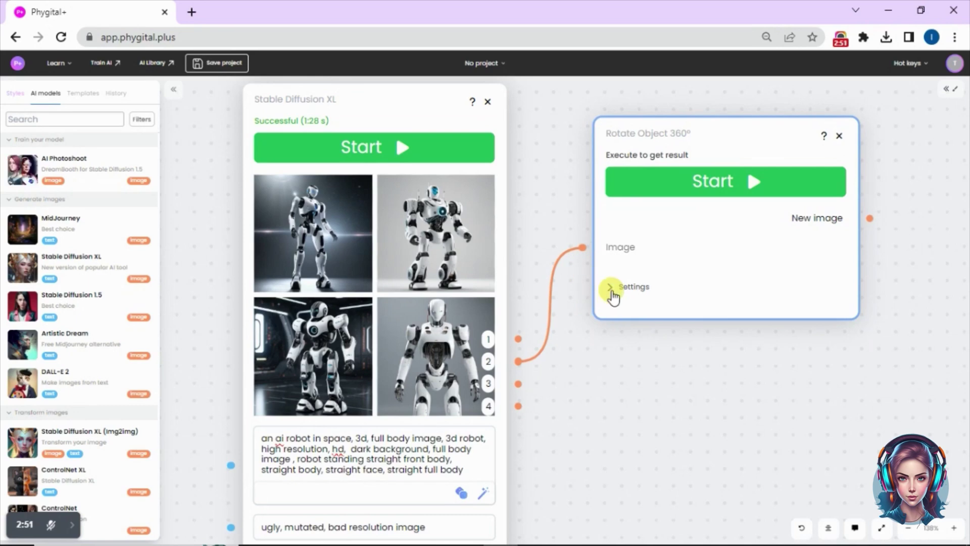
- Set Horizontal angle 180 and Number of images 2, then start the rotation
left_click(612, 288)
double_click(794, 369)
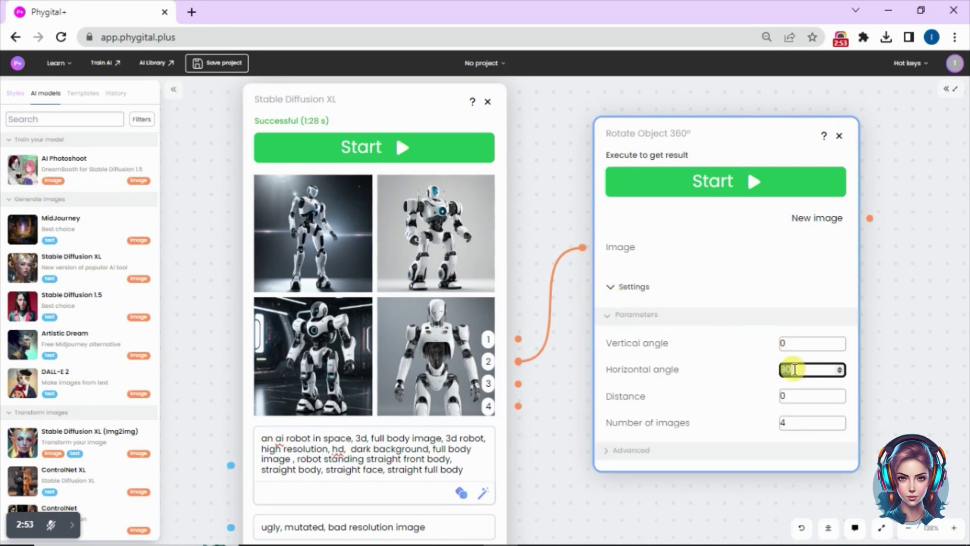
type("180")
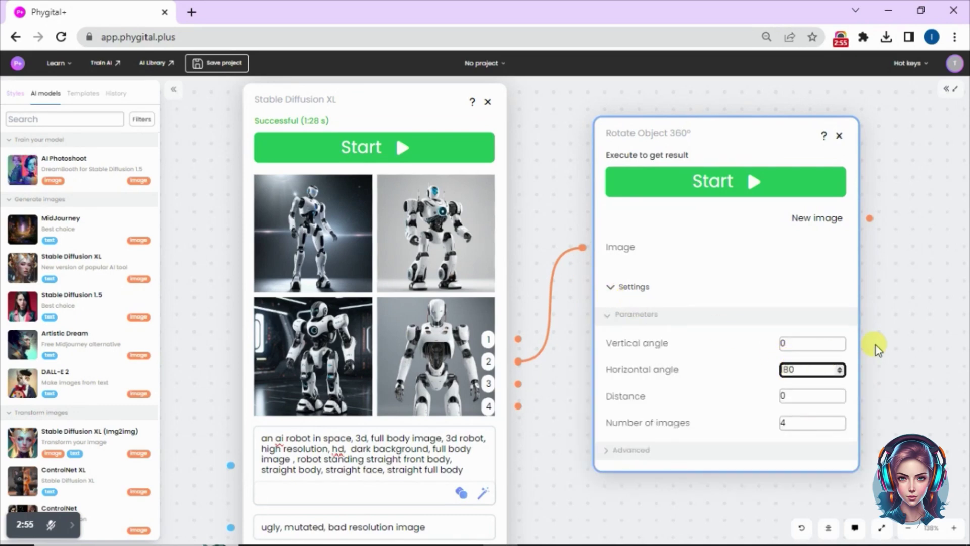
left_click(878, 368)
double_click(807, 422)
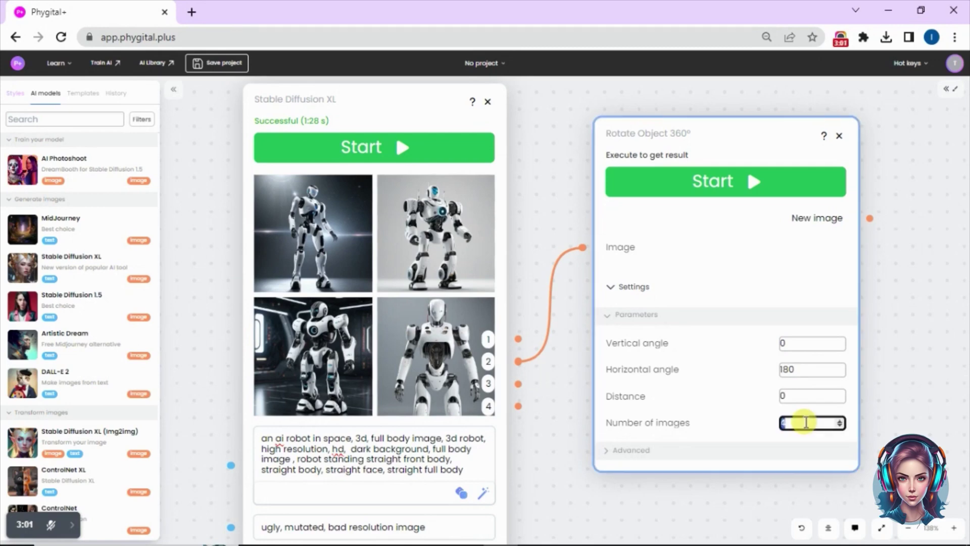
type("2")
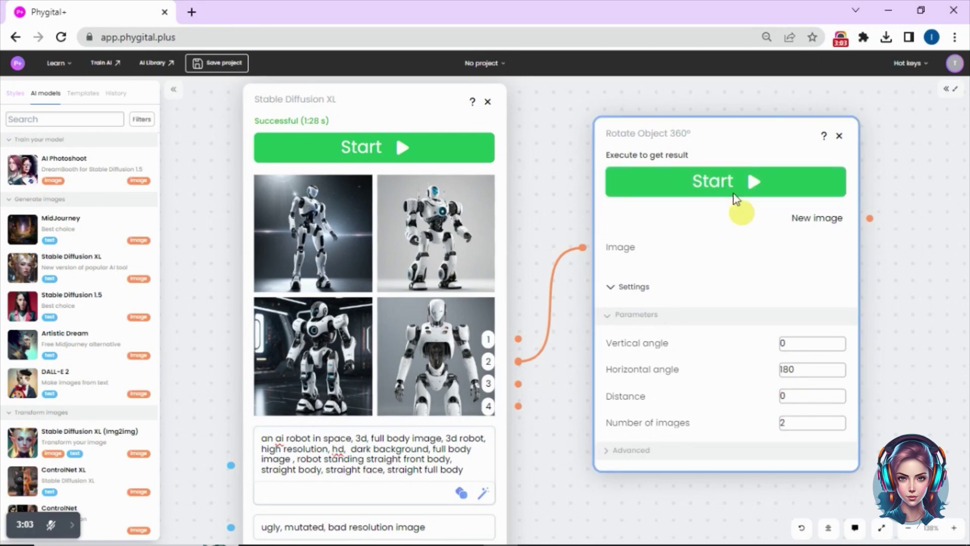
left_click(720, 181)
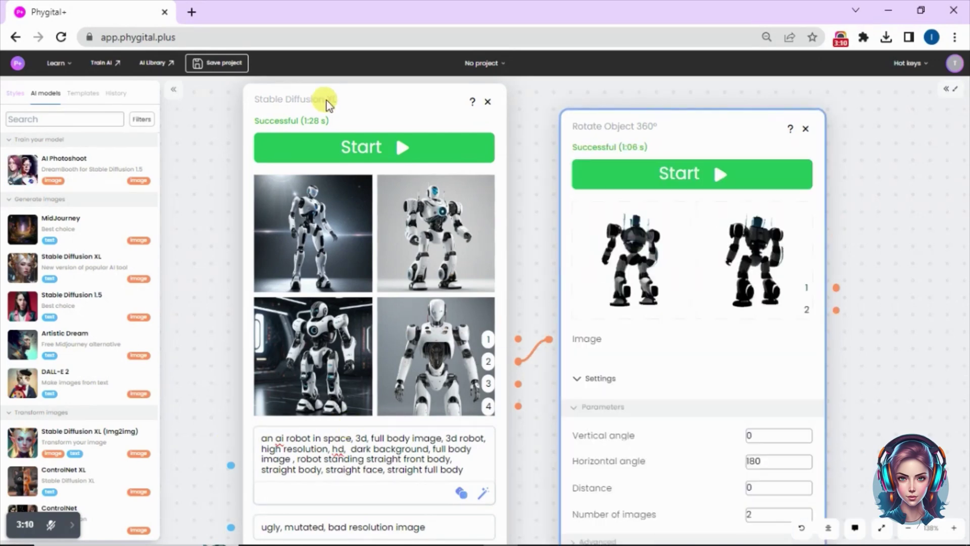
- Move the Stable Diffusion XL and Rotate Object 360° nodes further left on the canvas
left_click_drag(325, 100, 275, 104)
left_click_drag(600, 124, 486, 134)
scroll(536, 116, "down", 5)
scroll(536, 116, "up", 3)
- Upscale the second rotated robot view 2x and slide the new Upscale Image node left
mouse_move(559, 205)
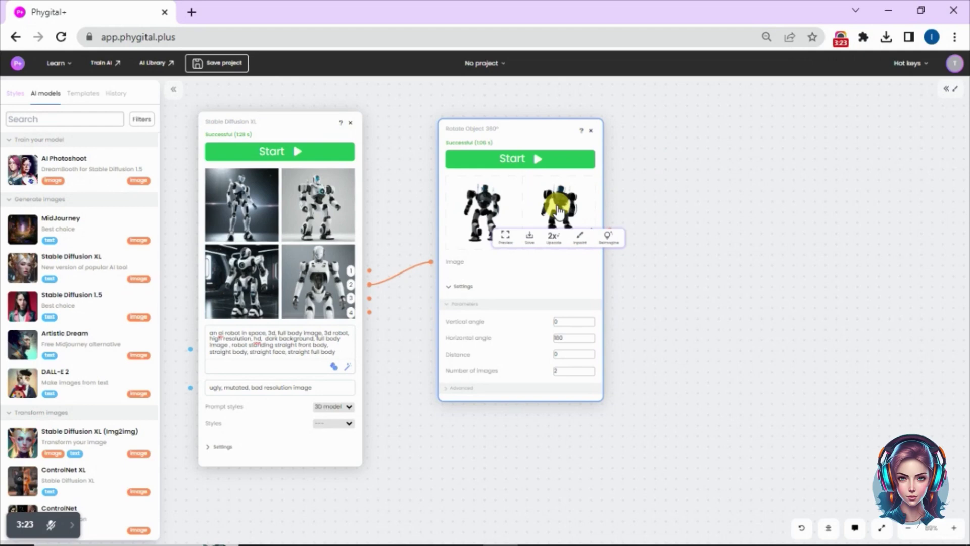
left_click(554, 237)
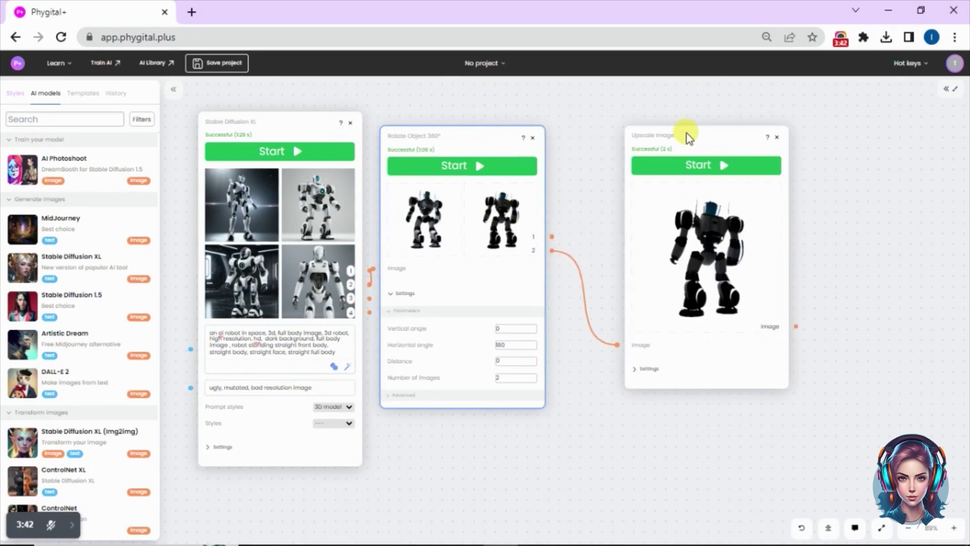
left_click_drag(684, 134, 653, 135)
- Add a ControlNet XL node from the Transform list and line it up after Upscale Image
right_click(830, 111)
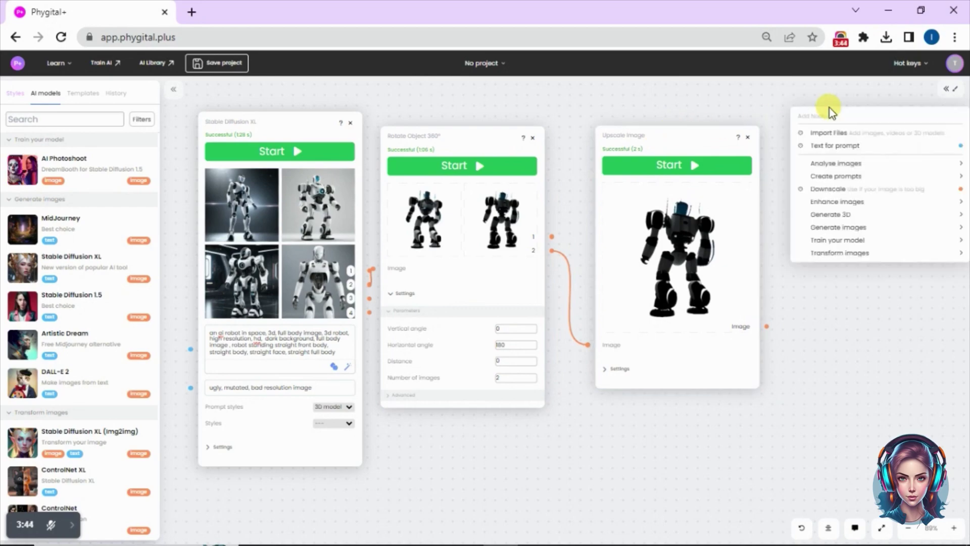
mouse_move(857, 252)
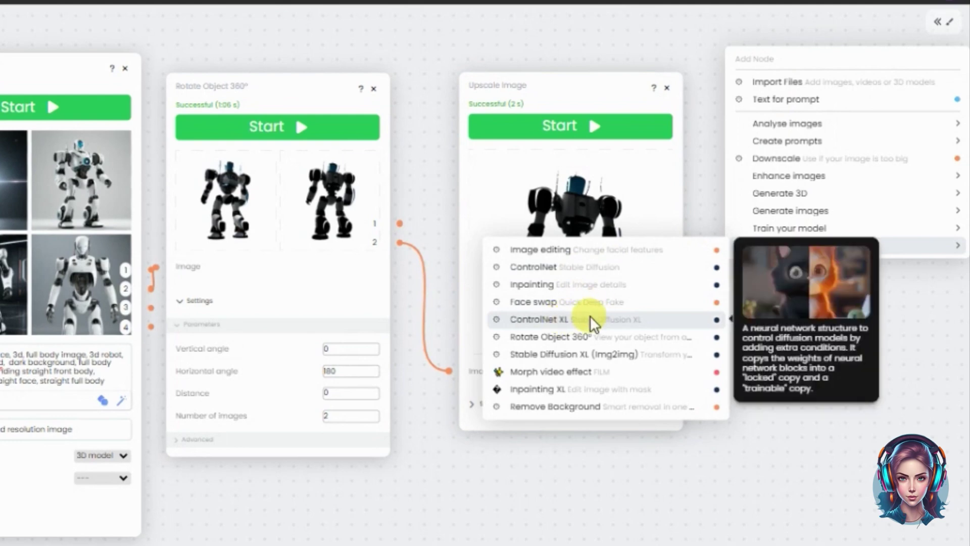
left_click(593, 324)
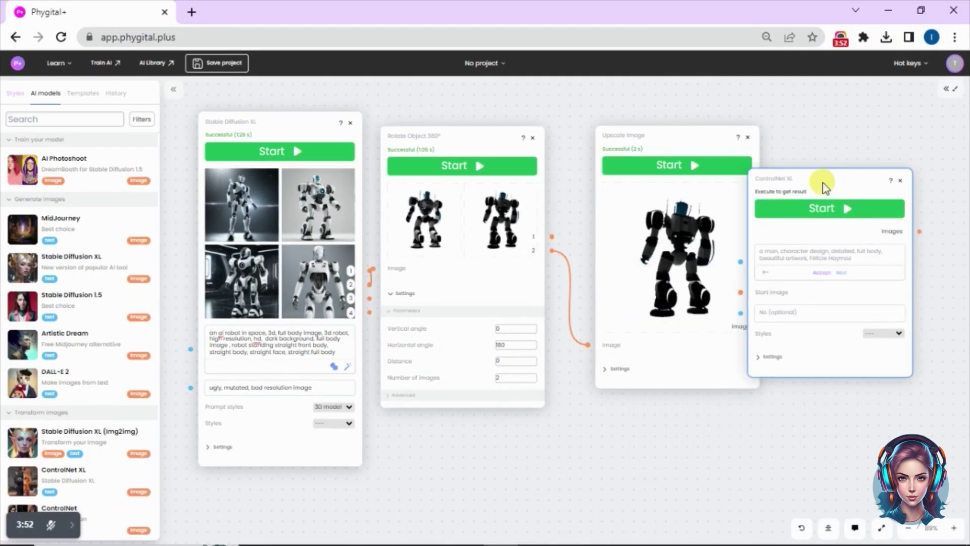
left_click_drag(823, 187, 846, 176)
left_click_drag(675, 138, 656, 143)
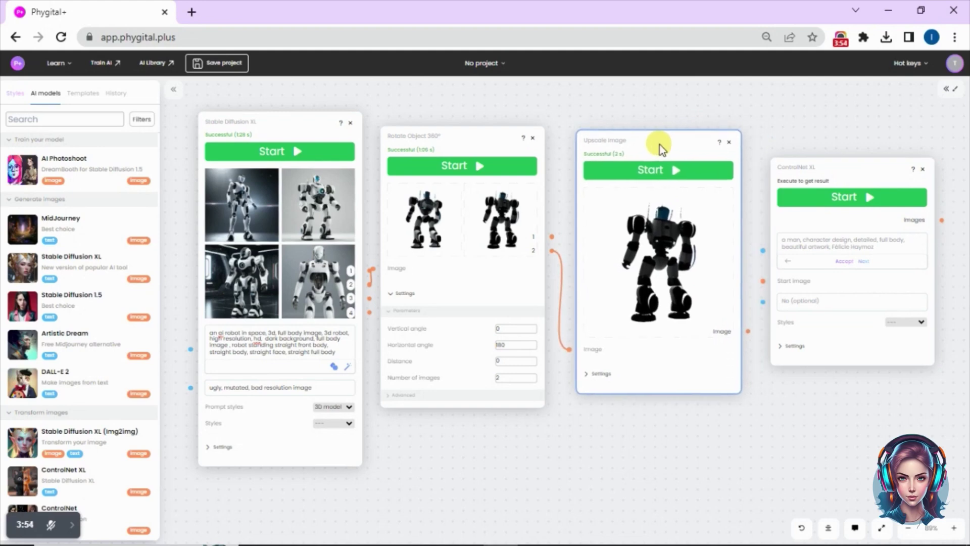
left_click_drag(791, 169, 790, 150)
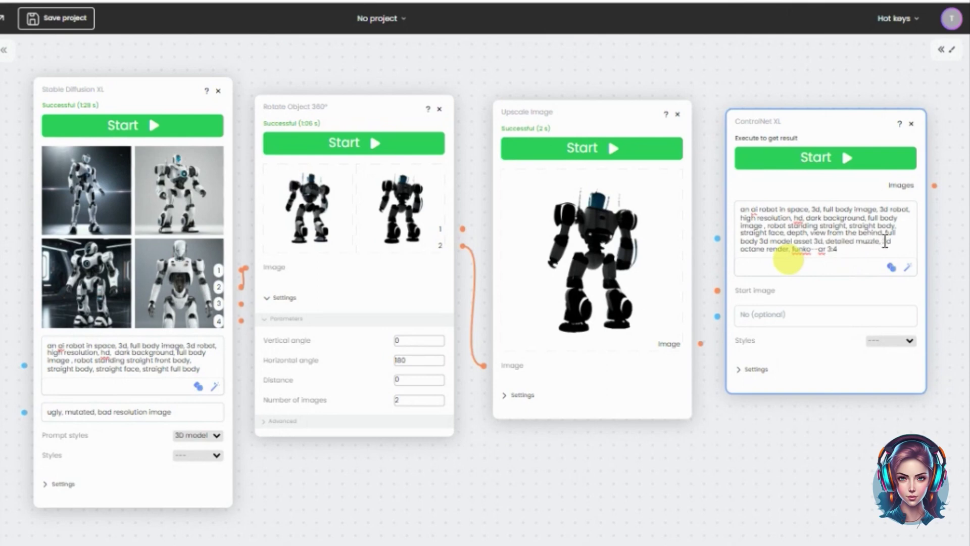
- Paste the existing negative prompt into ControlNet XL and choose the DreamShaper style
left_click(765, 309)
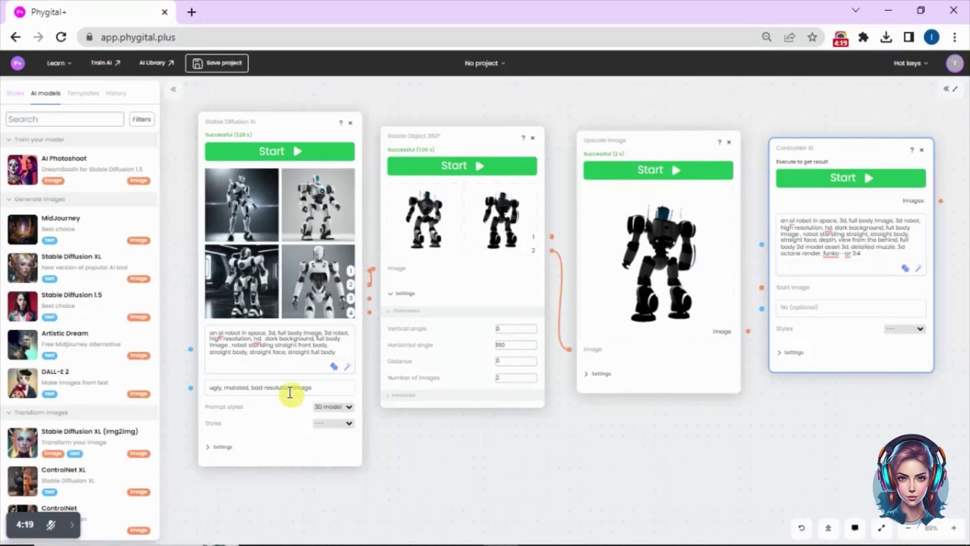
triple_click(145, 418)
key("ctrl+c")
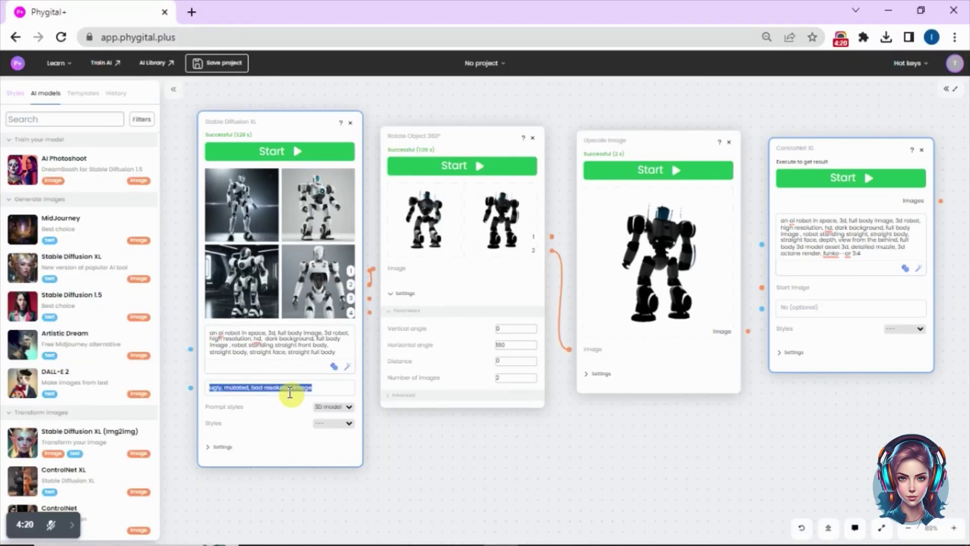
left_click(795, 309)
key("ctrl+v")
left_click(903, 327)
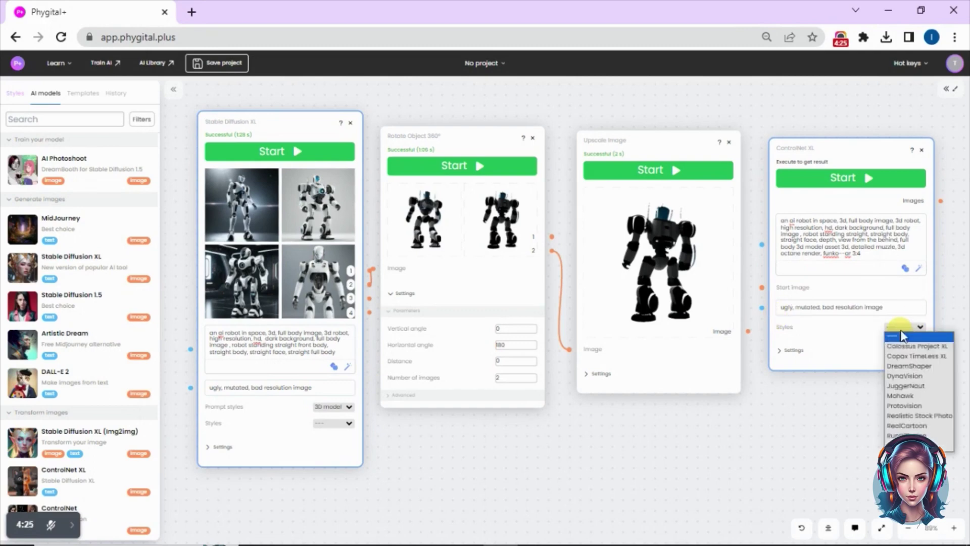
left_click(909, 365)
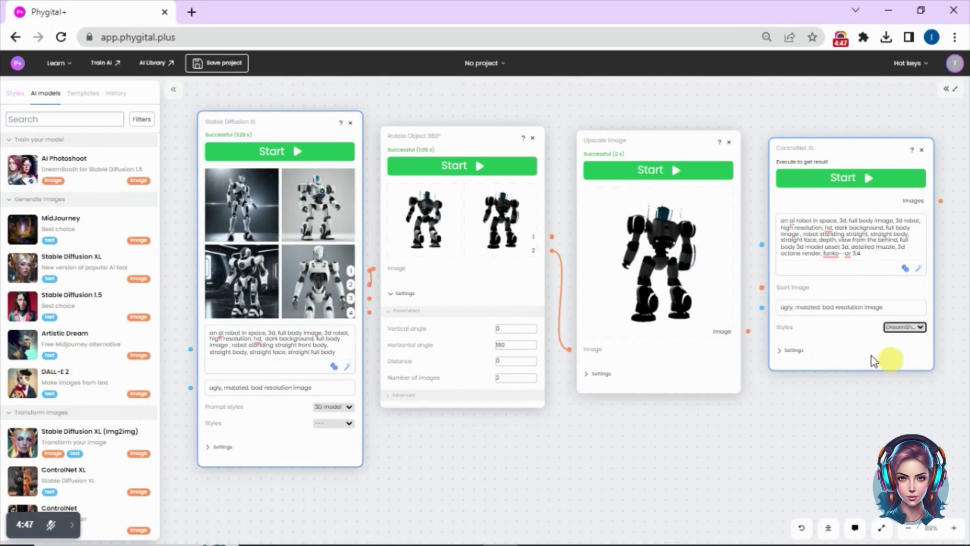
left_click(871, 352)
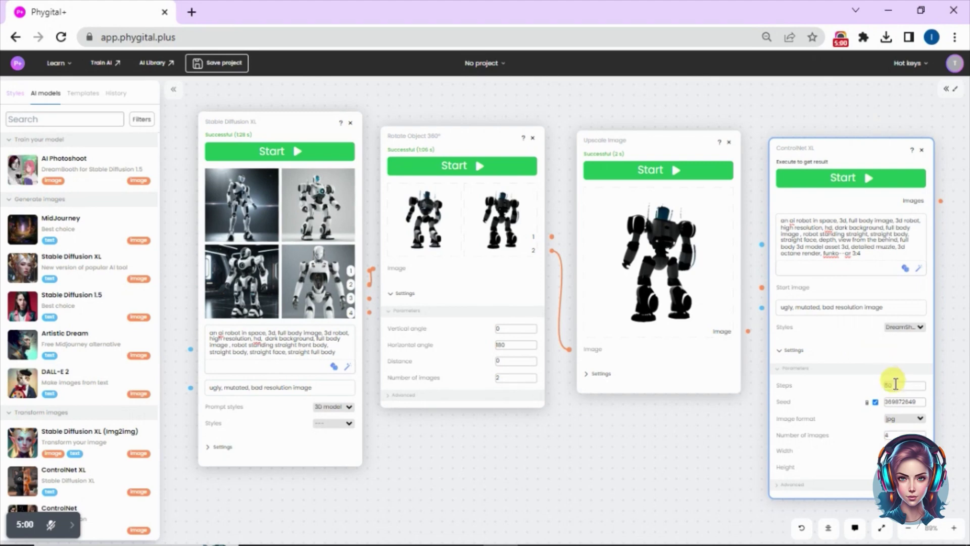
left_click(793, 351)
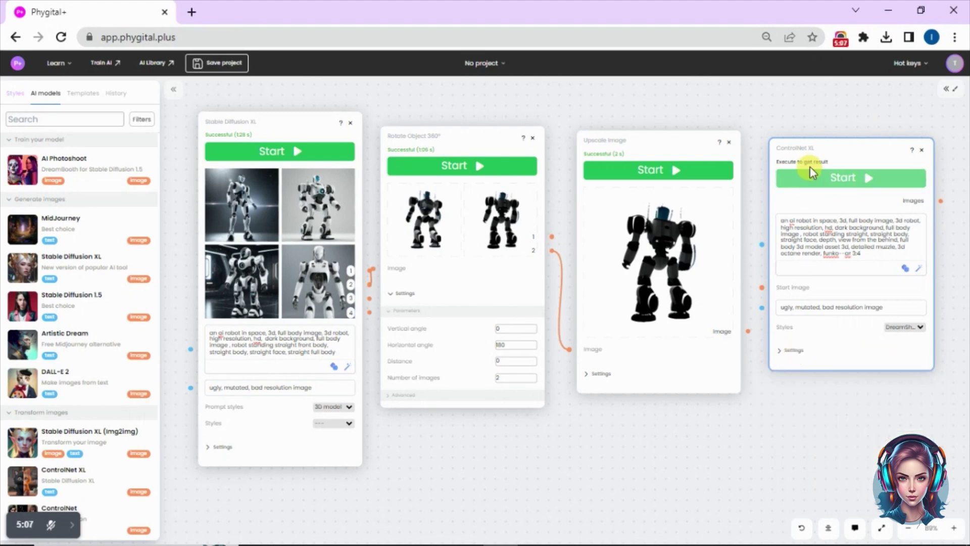
- Connect the Upscale Image output to ControlNet XL's Start image and run the generation
left_click_drag(805, 165, 831, 165)
left_click_drag(748, 332, 787, 287)
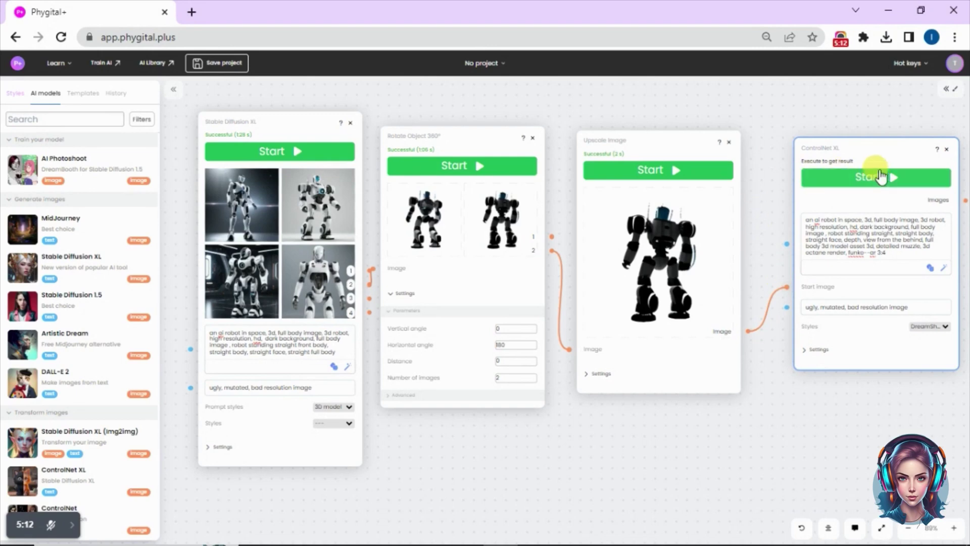
left_click(851, 181)
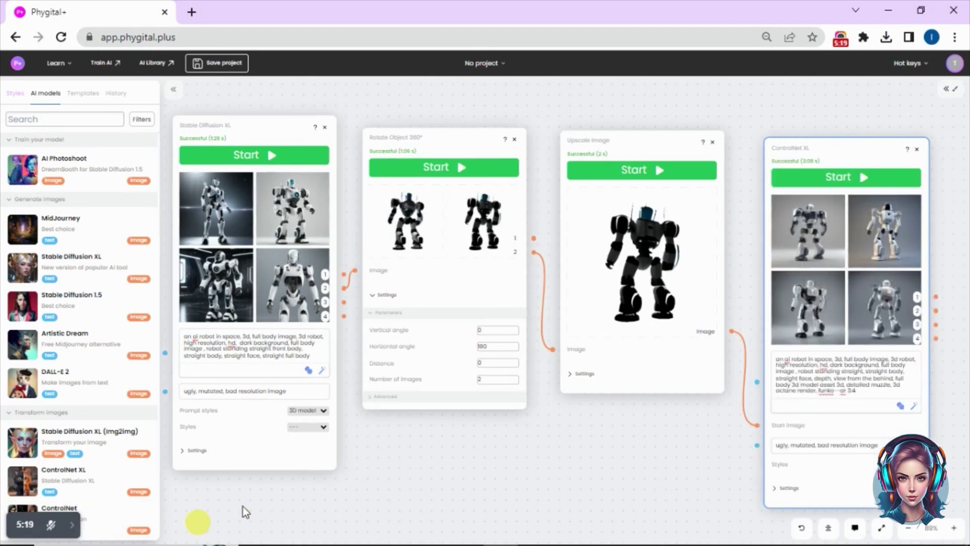
left_click(817, 207)
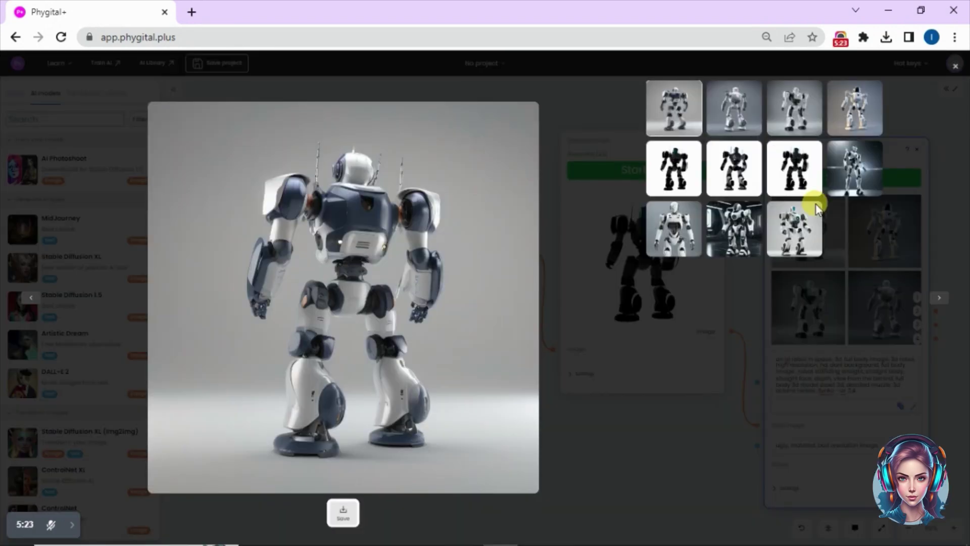
left_click(733, 104)
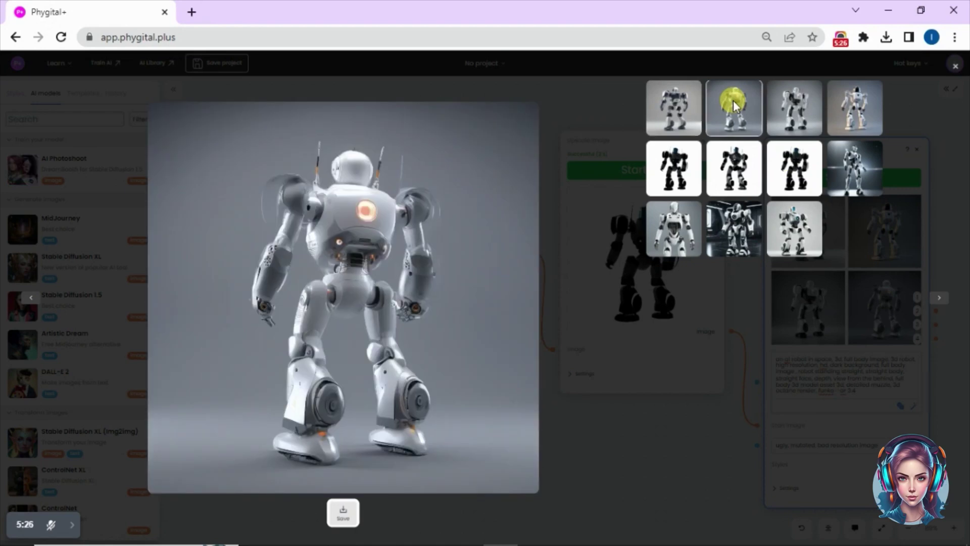
left_click(791, 96)
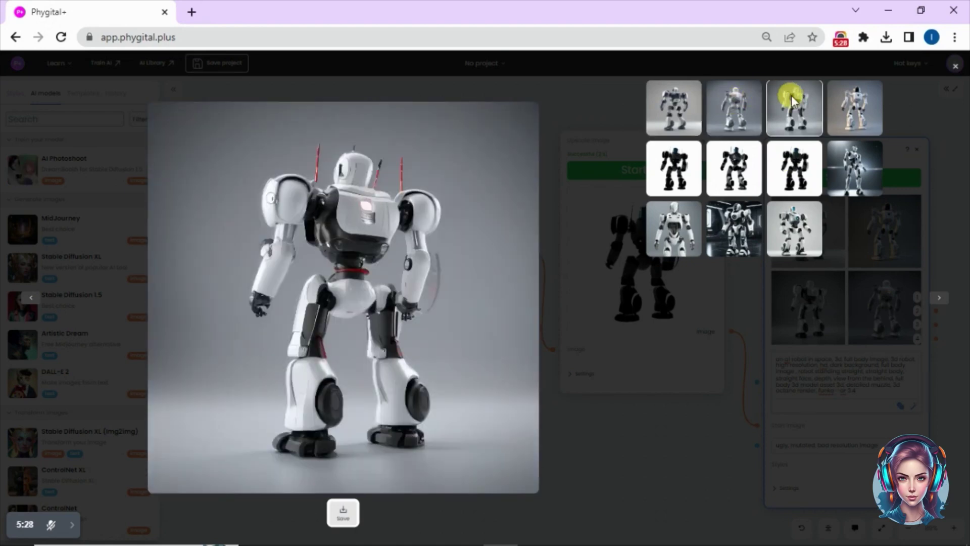
left_click(846, 91)
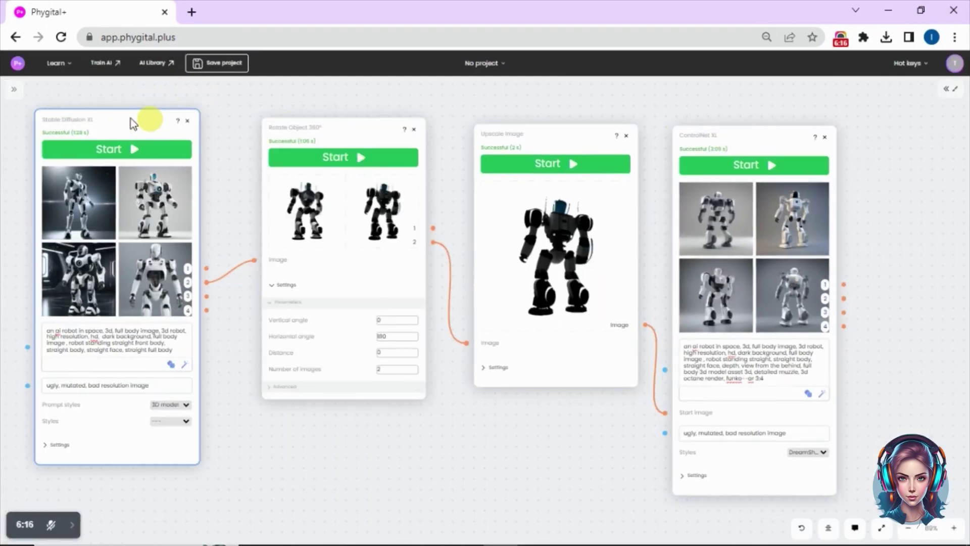
- Delete the ControlNet XL, Upscale Image, Rotate Object 360° and Stable Diffusion XL nodes, then show AI models
left_click_drag(501, 140, 461, 132)
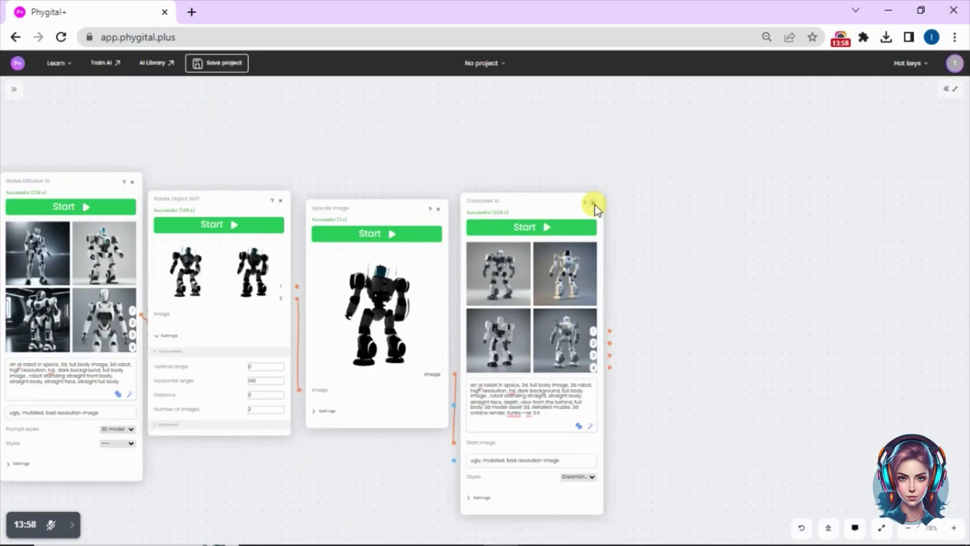
left_click(593, 203)
left_click(438, 209)
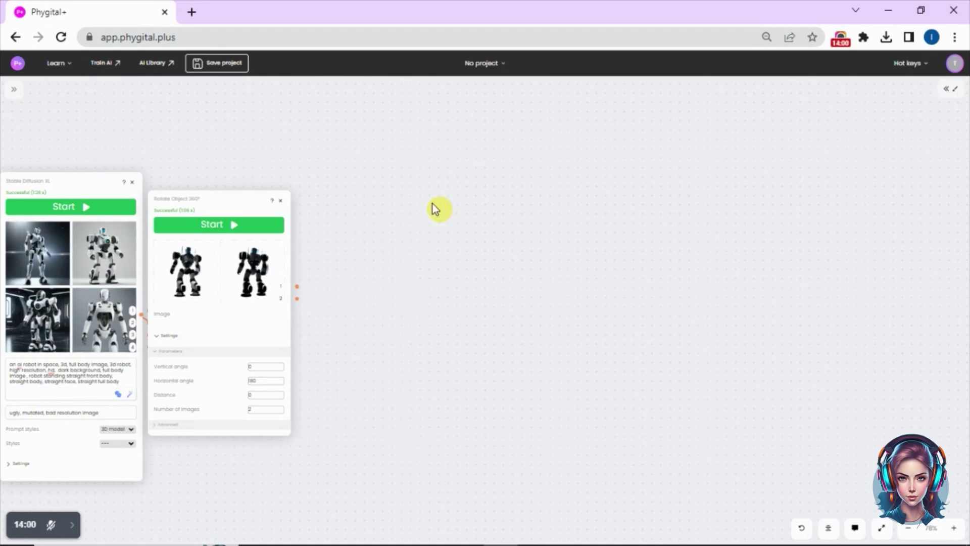
left_click(281, 200)
left_click(133, 183)
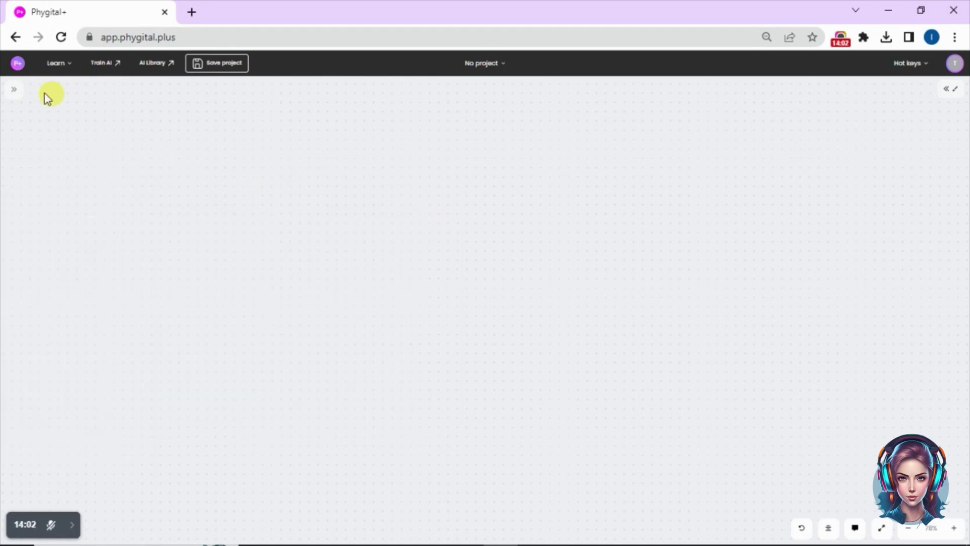
left_click(14, 90)
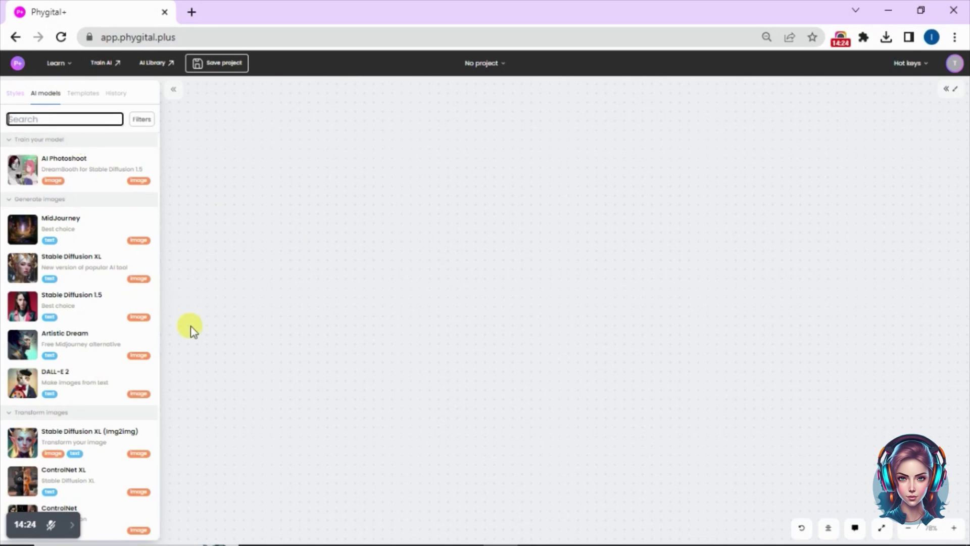
- Add an Import Files node and upload the long-haired woman's portrait into it
left_click_drag(158, 225, 158, 529)
left_click(108, 478)
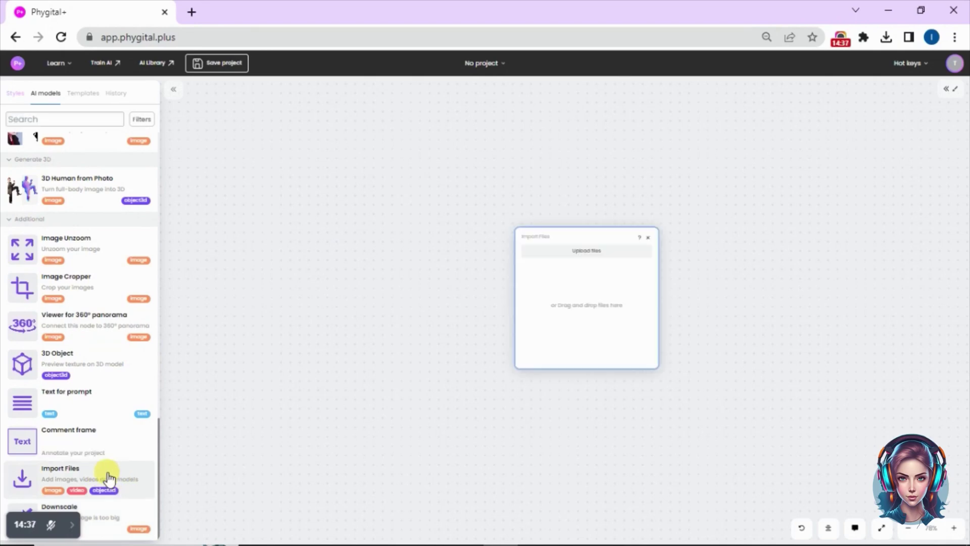
left_click_drag(545, 232, 268, 151)
left_click(881, 527)
left_click_drag(494, 222, 367, 126)
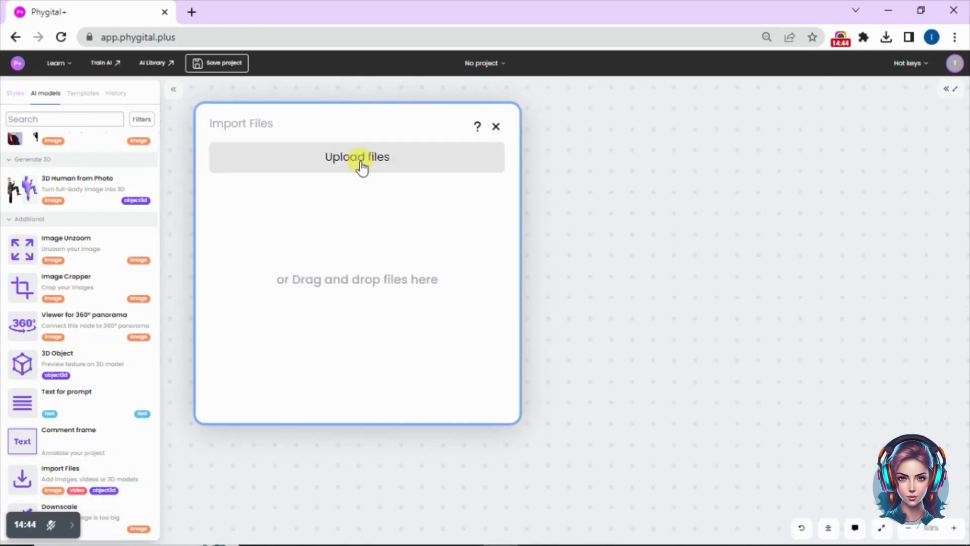
left_click(361, 166)
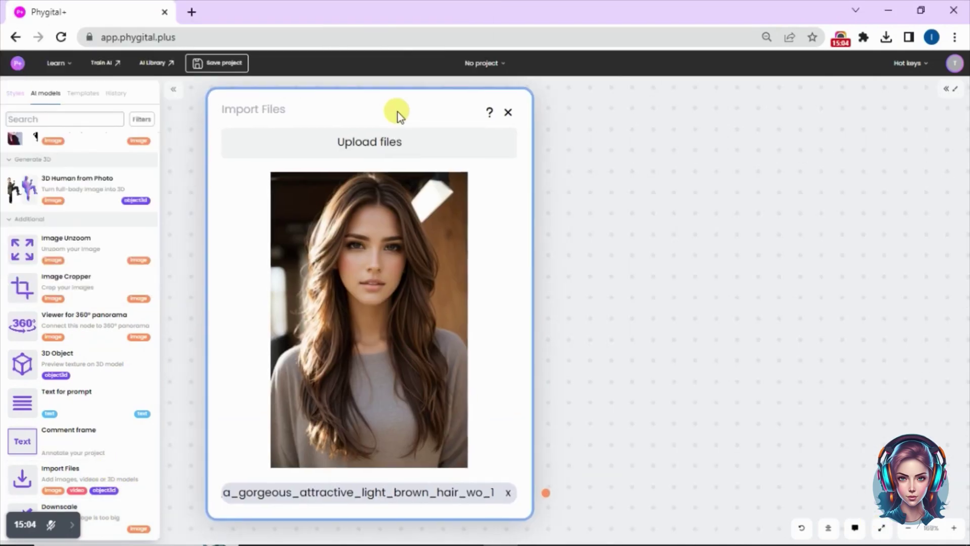
- Add a Stable Diffusion 1.5 node from the AI models list
scroll(160, 257, "up", 10)
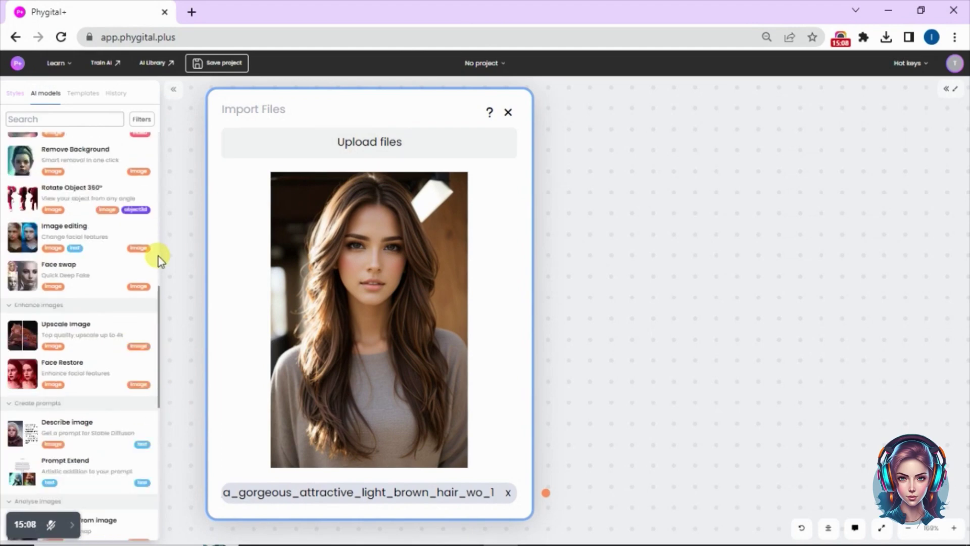
left_click(159, 174)
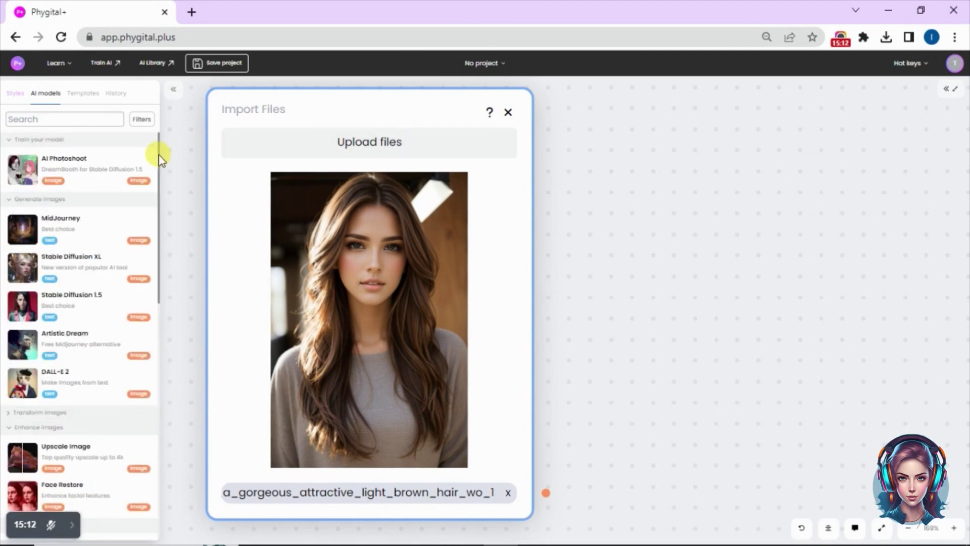
left_click(92, 310)
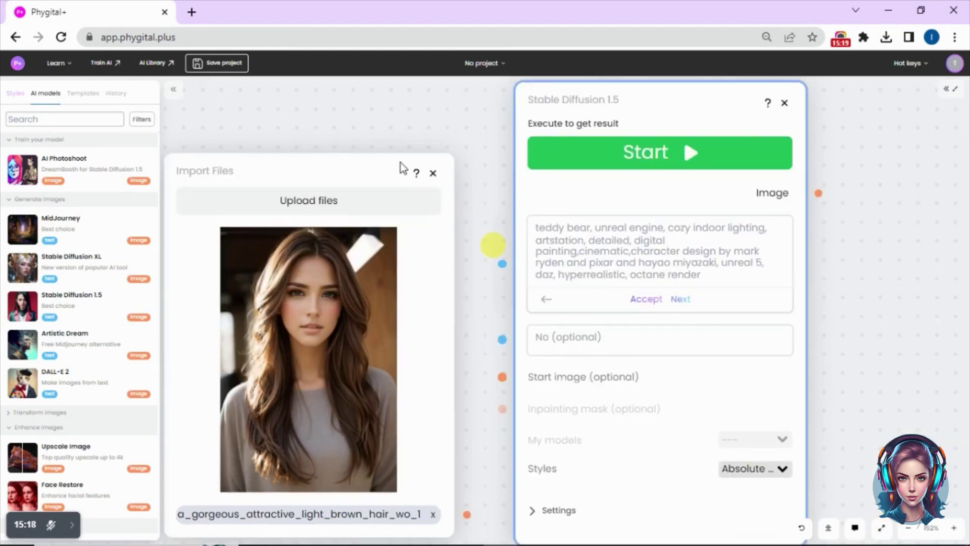
- Feed the portrait into Start image and enter the prompt 'painting, realistic digital painting, hd resolution, beautiful realistic painting, 4k'
left_click_drag(367, 170, 370, 133)
left_click_drag(470, 477, 493, 387)
left_click(558, 296)
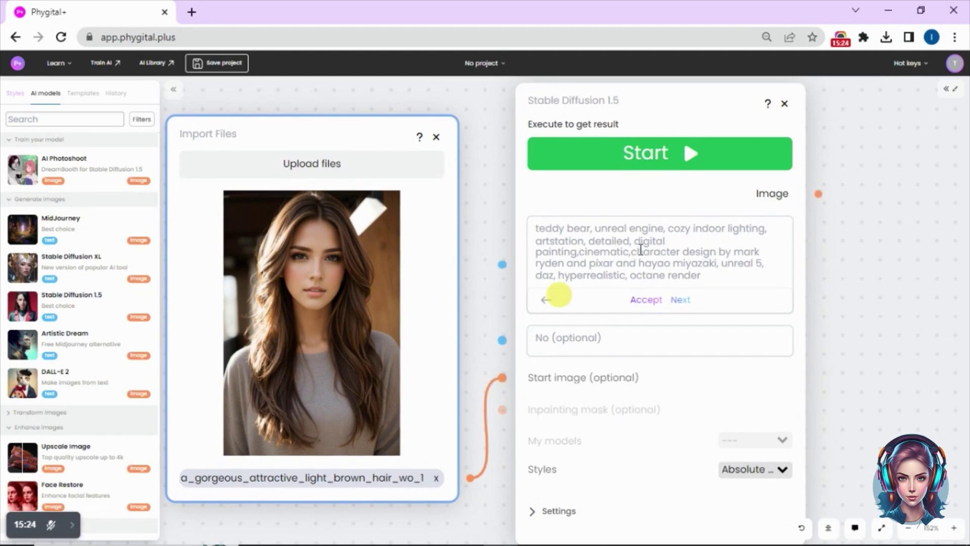
type("paint")
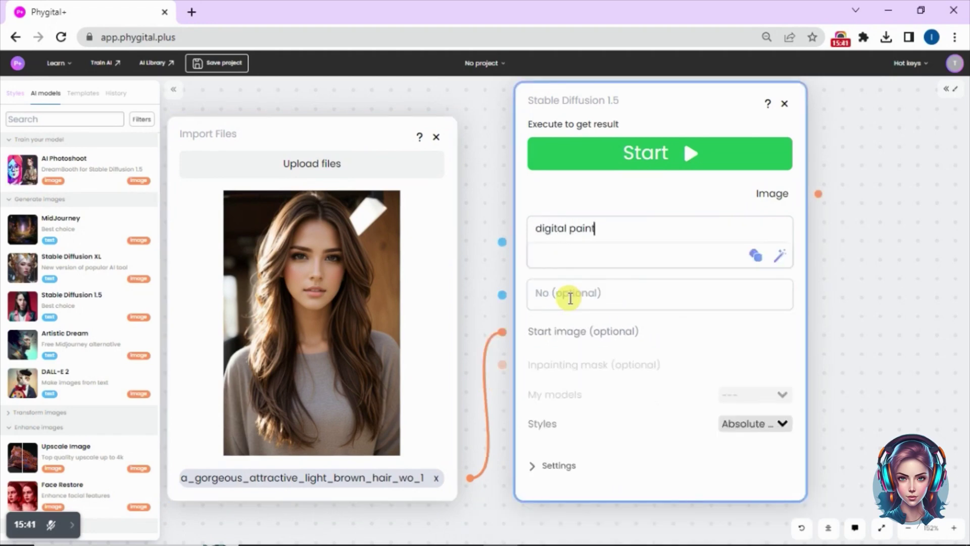
type("ing, realistic digital painting, hd re")
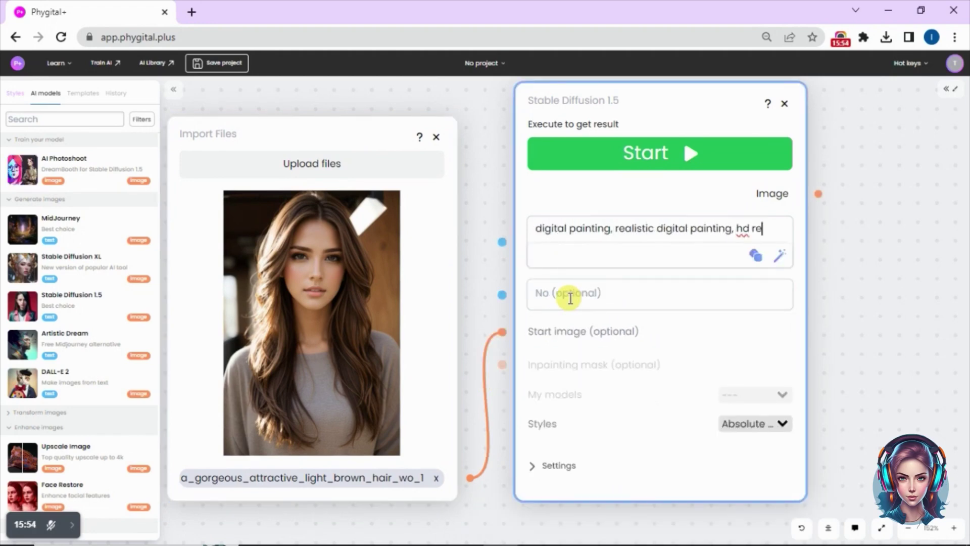
type("solution, beautiful realistic painti")
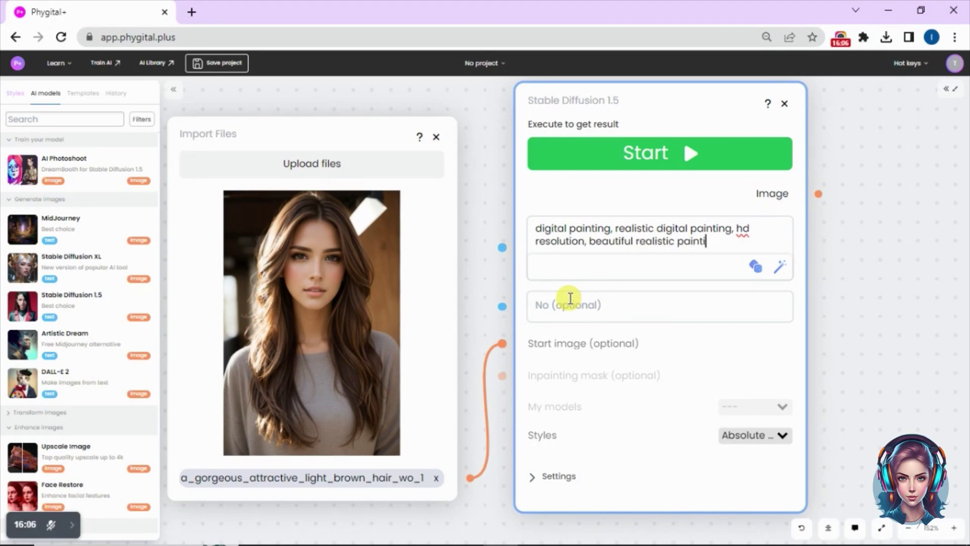
type("ng, 4k image,")
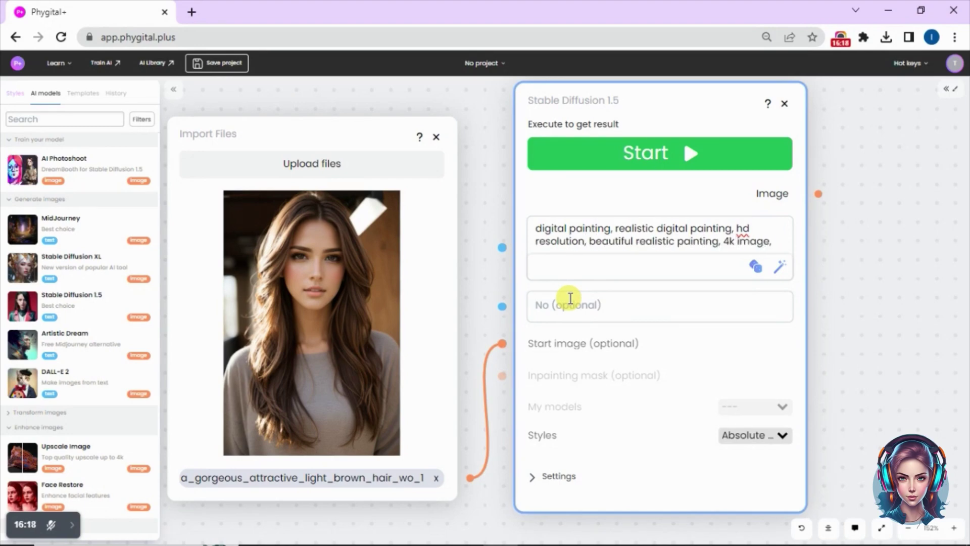
- Enter the negative prompt 'ugly, mutated, unpleasant, unrealistic' and choose the ArcaneDiffusion style
left_click(571, 305)
type("ugly, mutated, unpleasant, unrealistic")
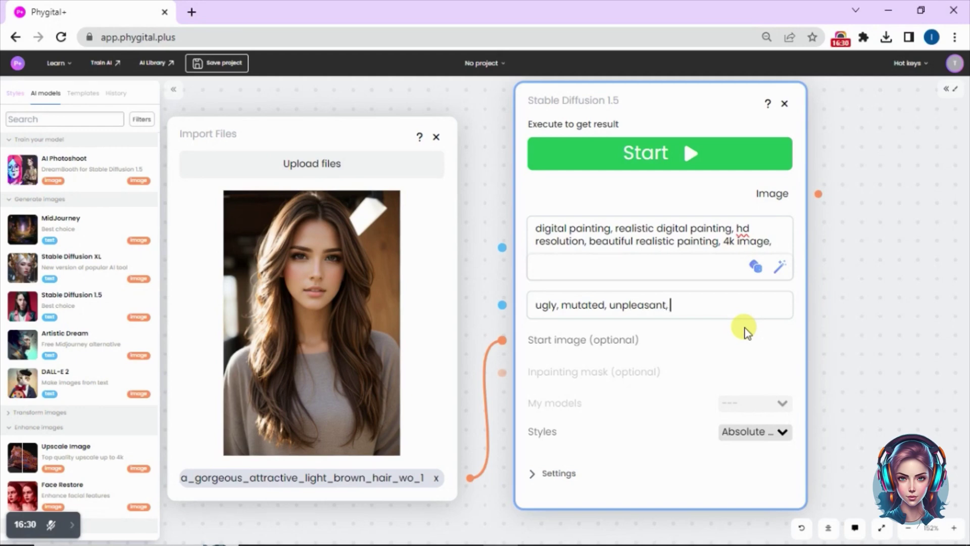
left_click(738, 432)
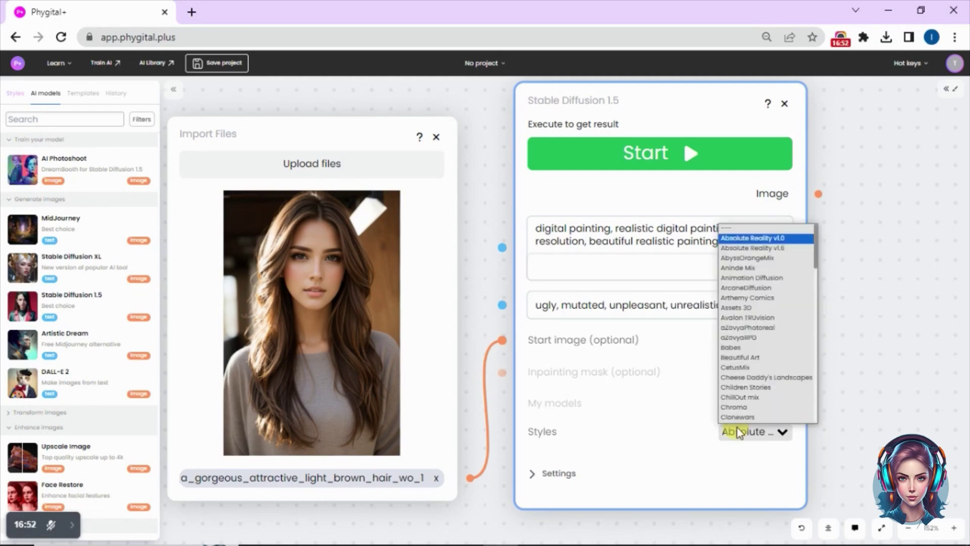
left_click(780, 289)
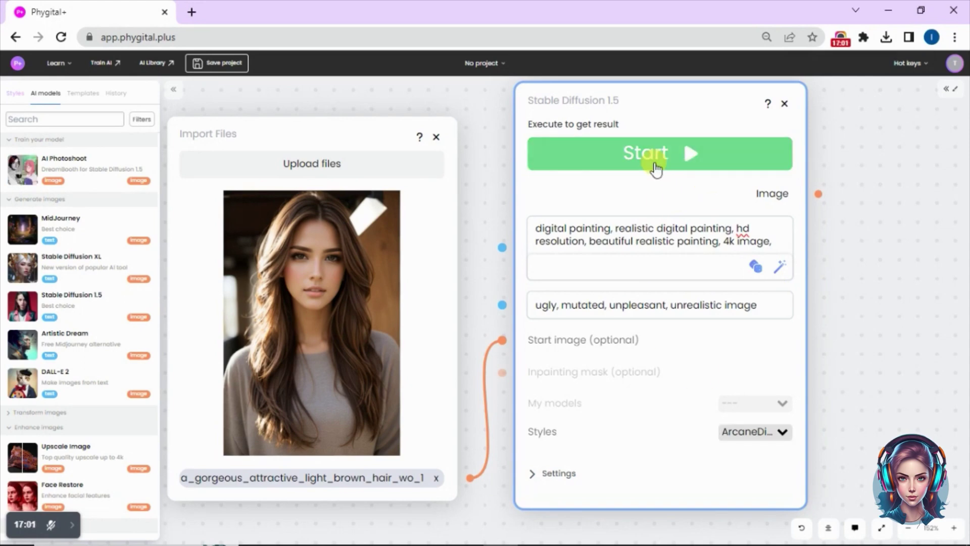
- Generate four ArcaneDiffusion portraits, upscale the third one, and preview the enlarged result
left_click(654, 165)
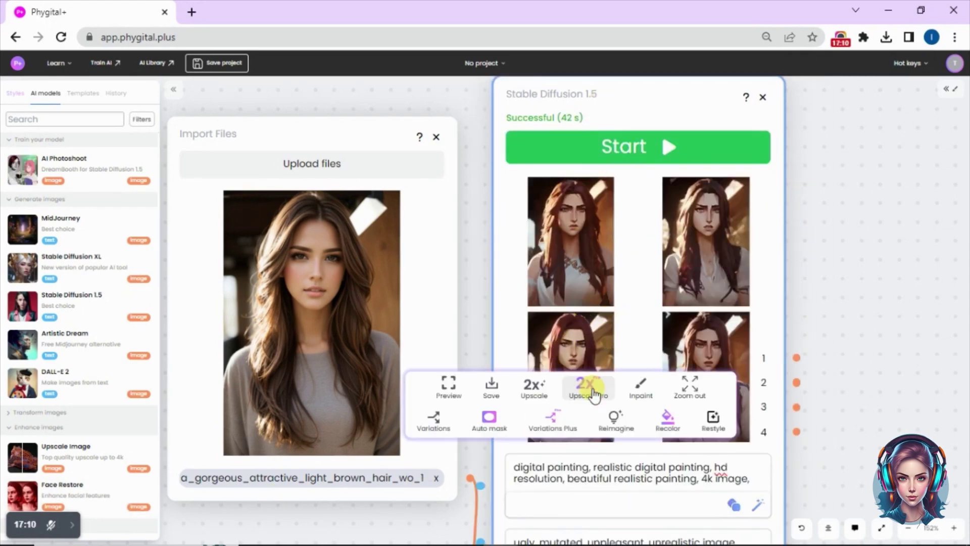
left_click(588, 387)
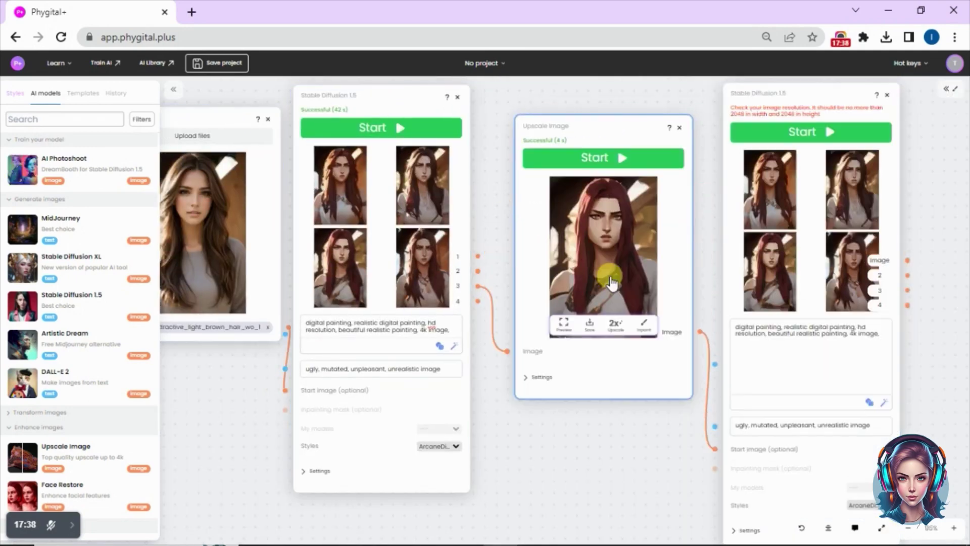
left_click(595, 262)
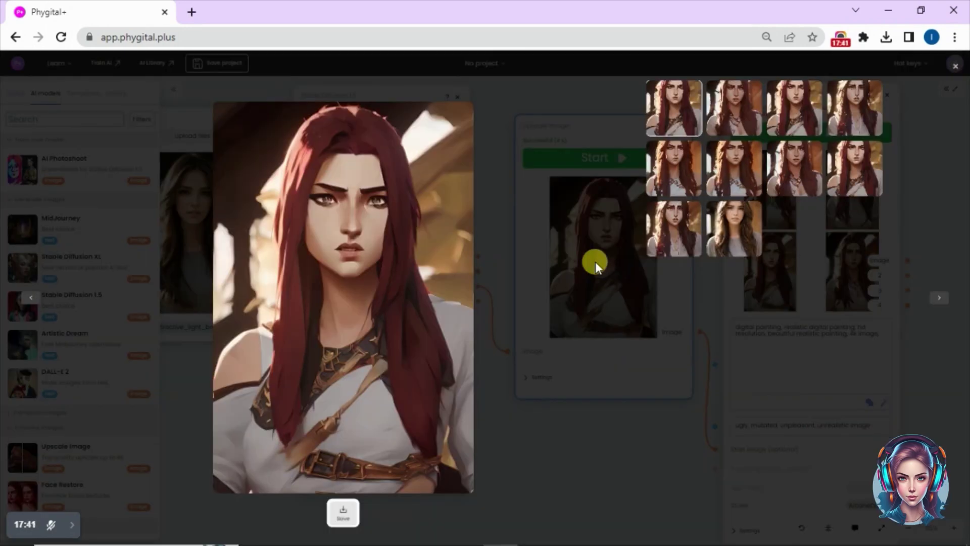
left_click(595, 261)
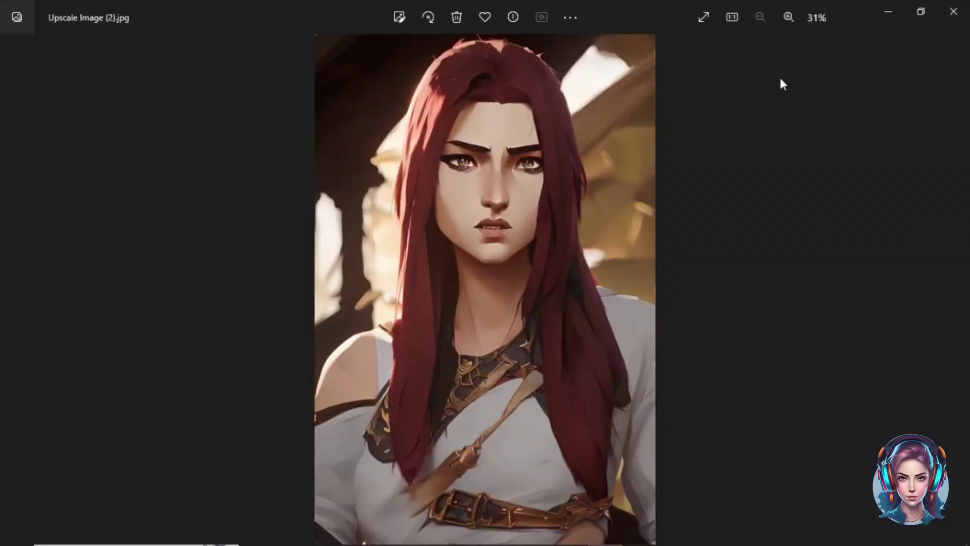
left_click(953, 11)
- Remove the Upscale Image and extra Stable Diffusion nodes and add a fresh Stable Diffusion 1.5 node
left_click(760, 175)
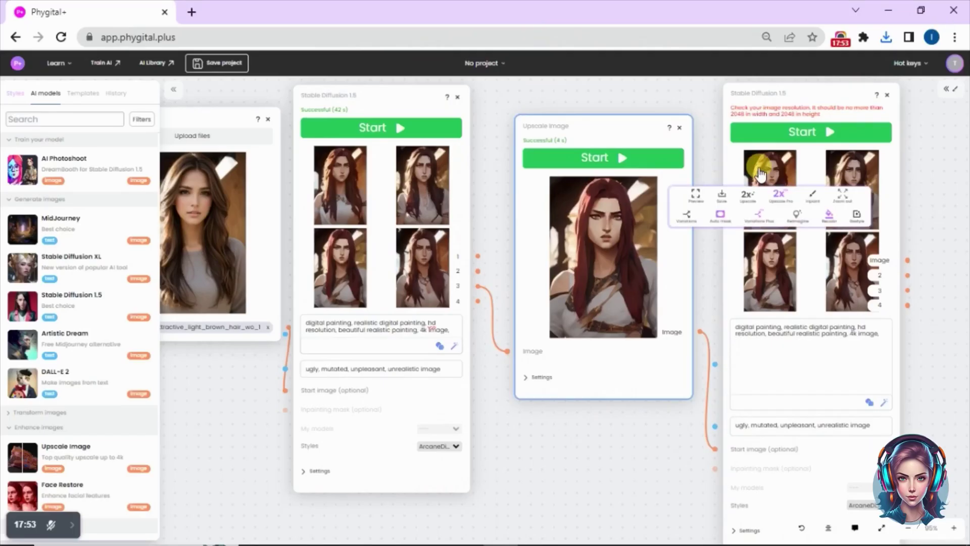
left_click(680, 129)
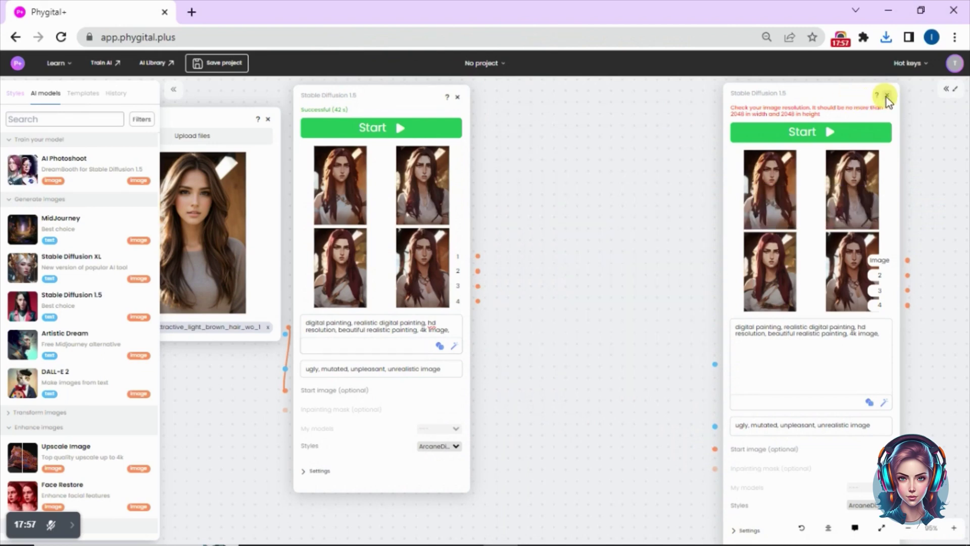
left_click(887, 96)
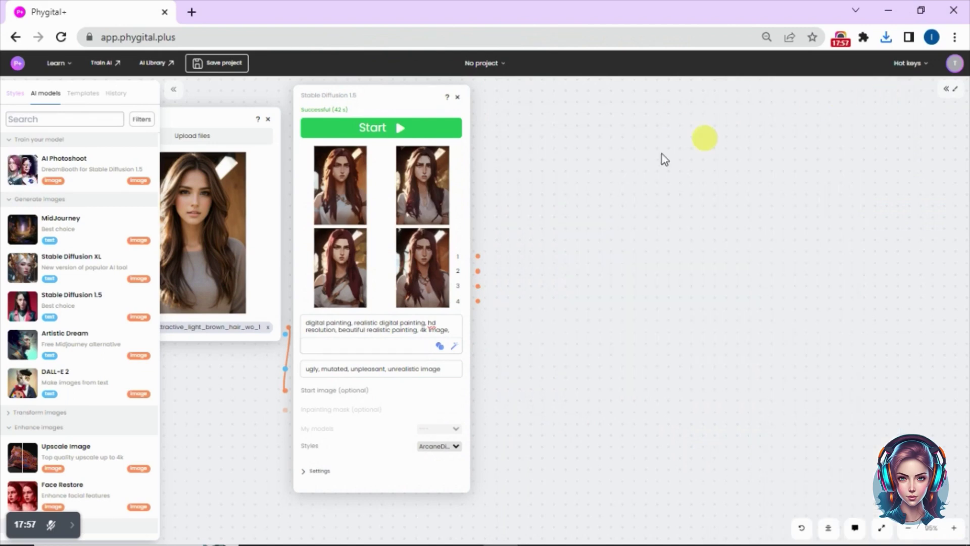
right_click(581, 128)
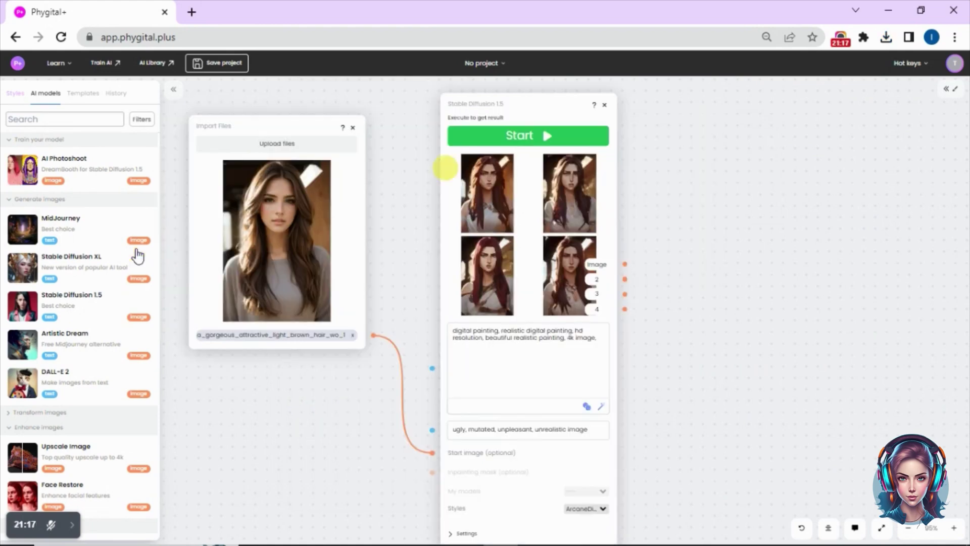
left_click(91, 303)
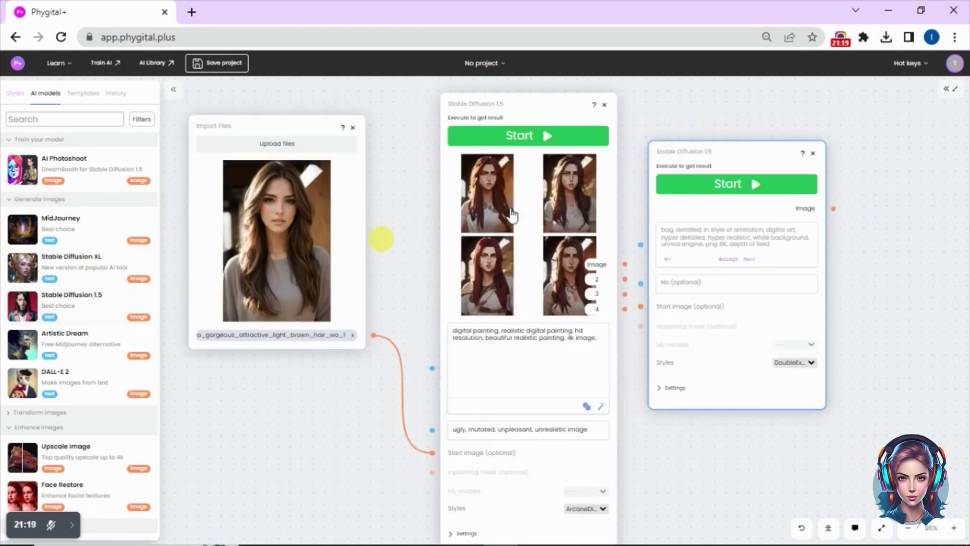
left_click_drag(705, 149, 761, 112)
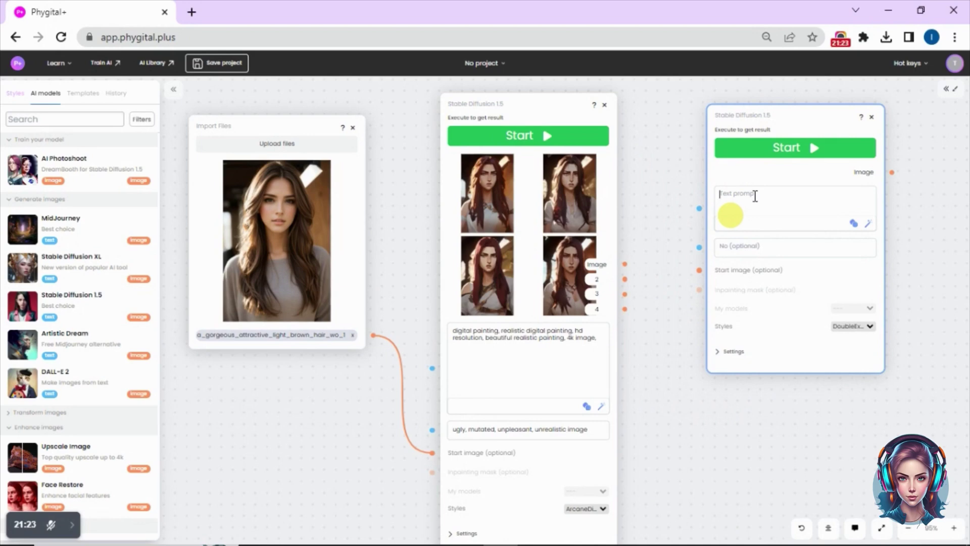
- Enter the prompt 'realistic portrait, hd realistic portrait, 4k resolution' and paste the negative prompt plus ', painting'
type("realistic portrait")
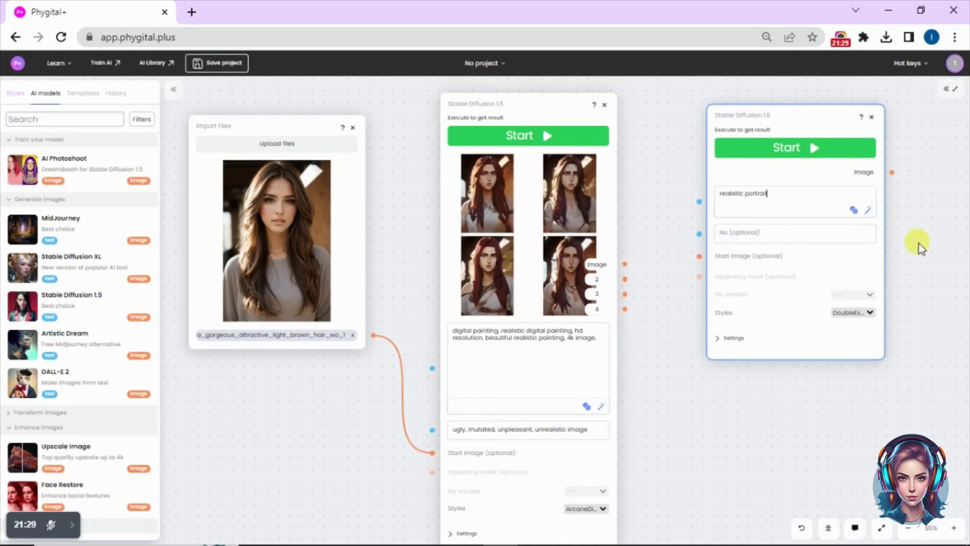
type(", hd realistic portrait, 4k resolution")
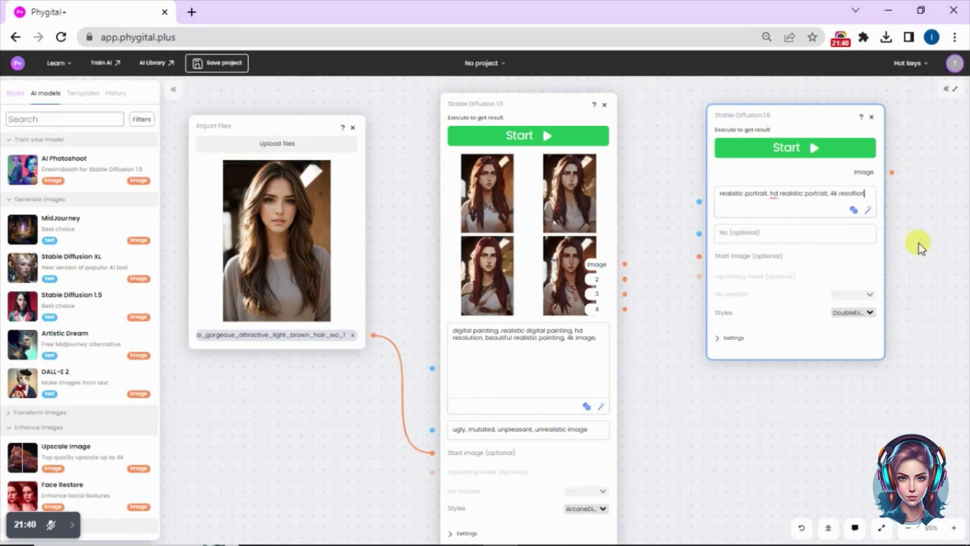
left_click(777, 233)
type("ugly, mutated, unpleasant, unrealistic image")
type(", painting")
- Choose the Realistic Vision style, feed the uploaded photo into Start image, and generate
left_click(853, 316)
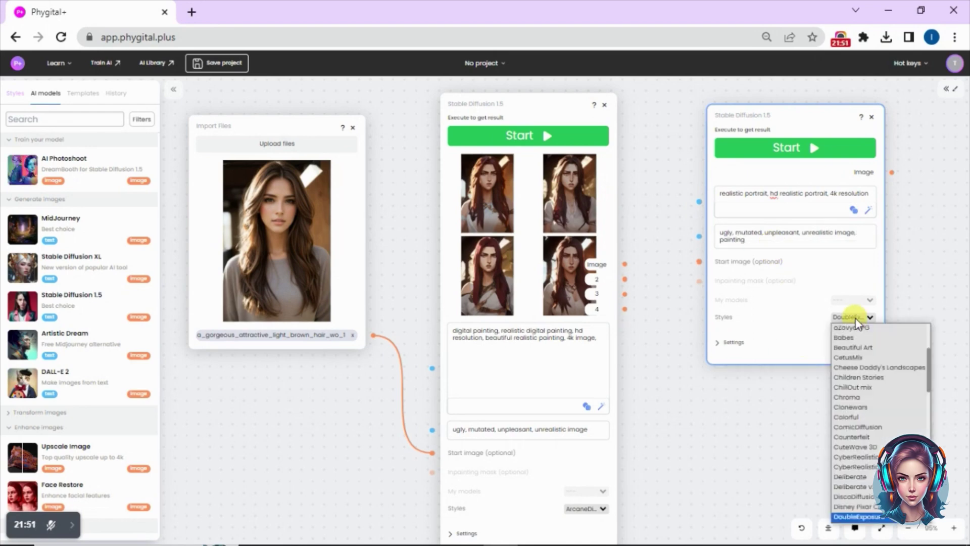
scroll(930, 386, "up", 2)
scroll(904, 430, "down", 6)
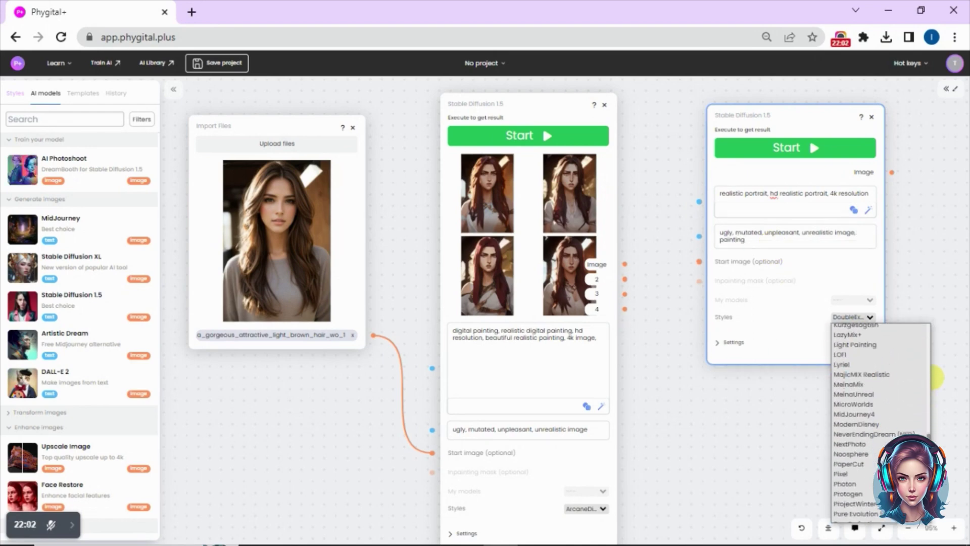
left_click(858, 446)
left_click(807, 150)
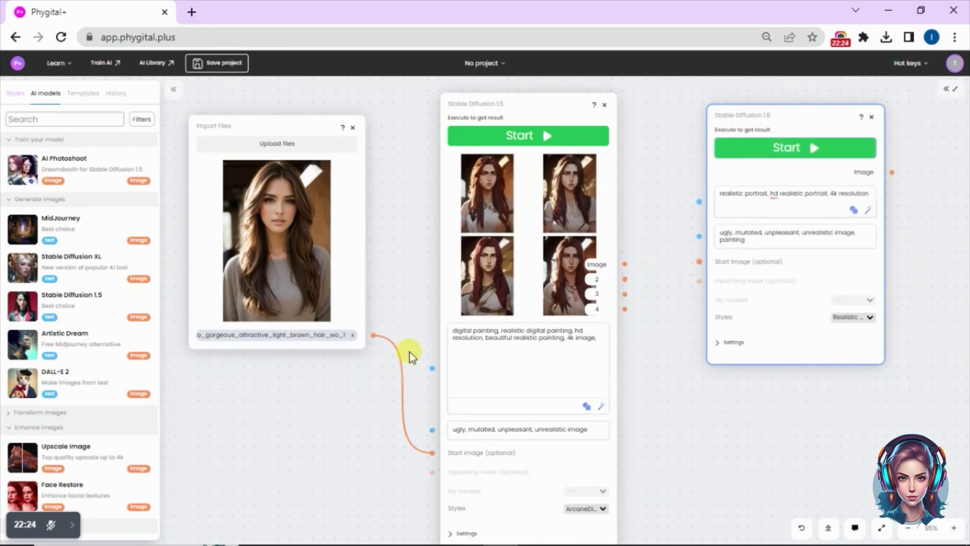
left_click_drag(372, 336, 692, 265)
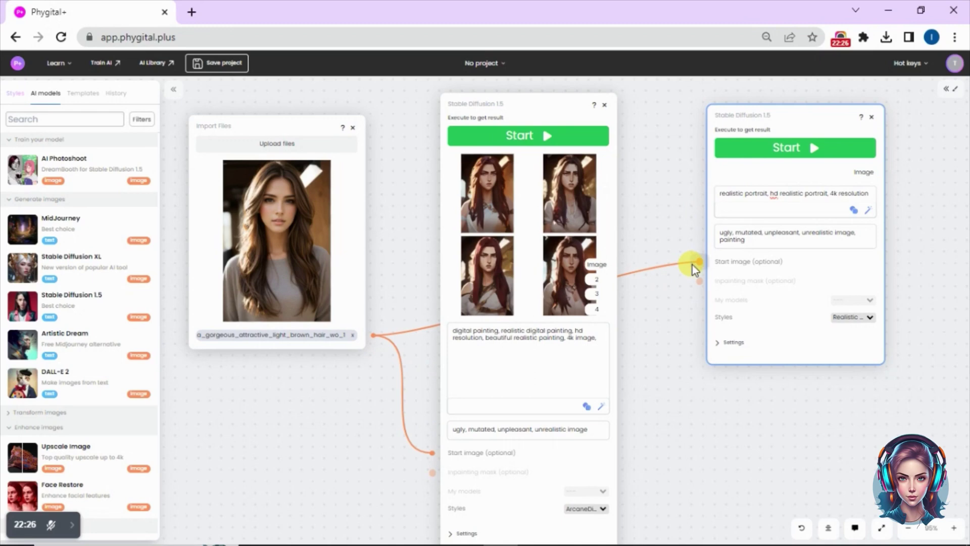
left_click(792, 153)
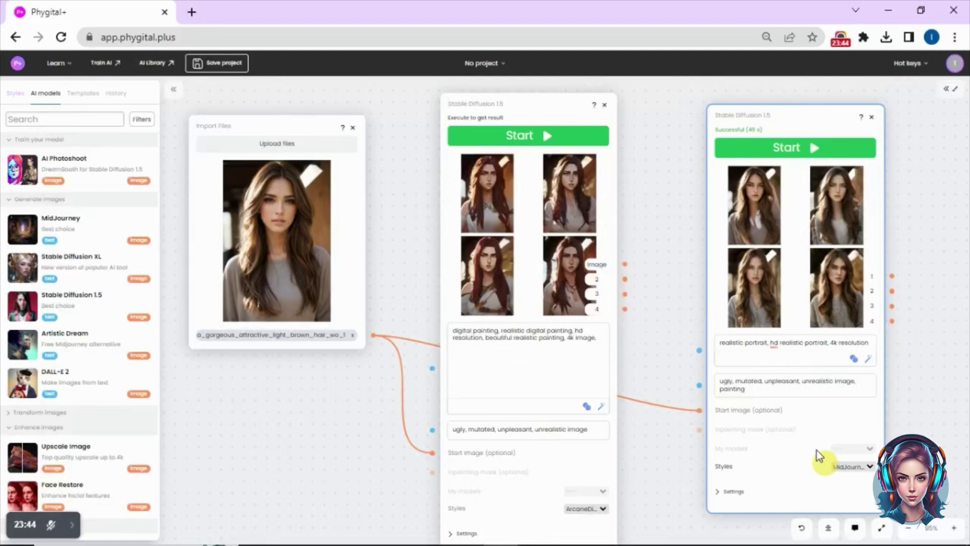
- Preview each of the four realistic portraits full screen
left_click(756, 180)
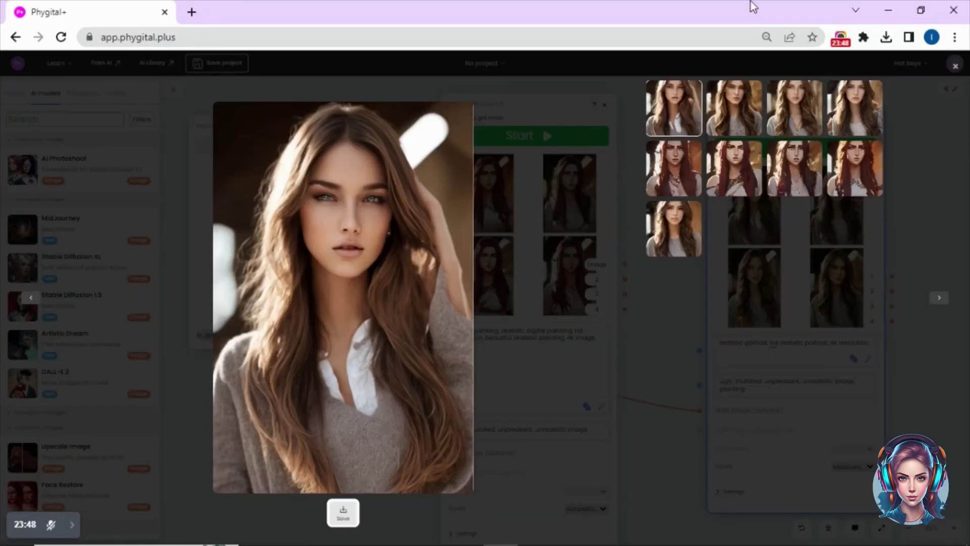
left_click(734, 96)
left_click(799, 95)
left_click(850, 96)
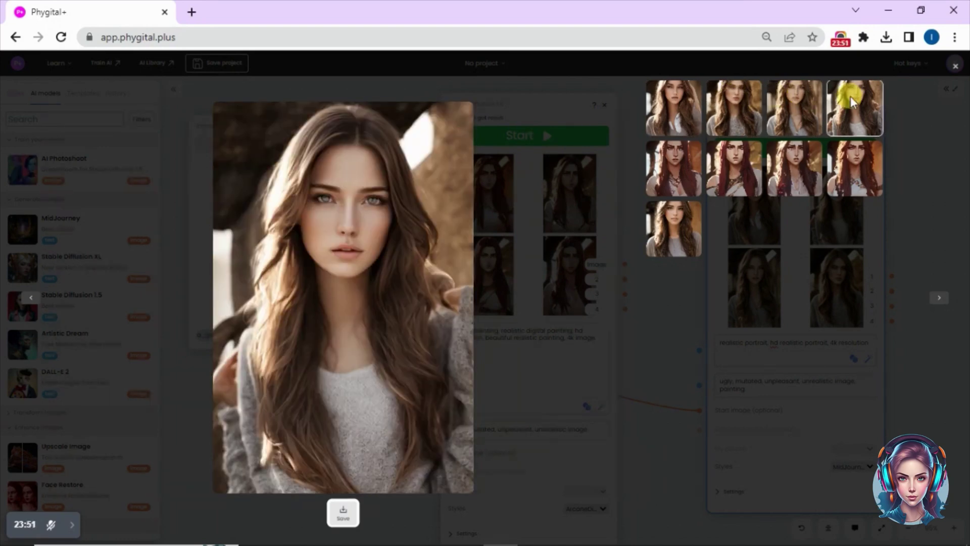
left_click(569, 401)
- Arrange the nodes around the upscaled portrait and download it as Upscale Image (3).jpg
left_click_drag(773, 120, 745, 114)
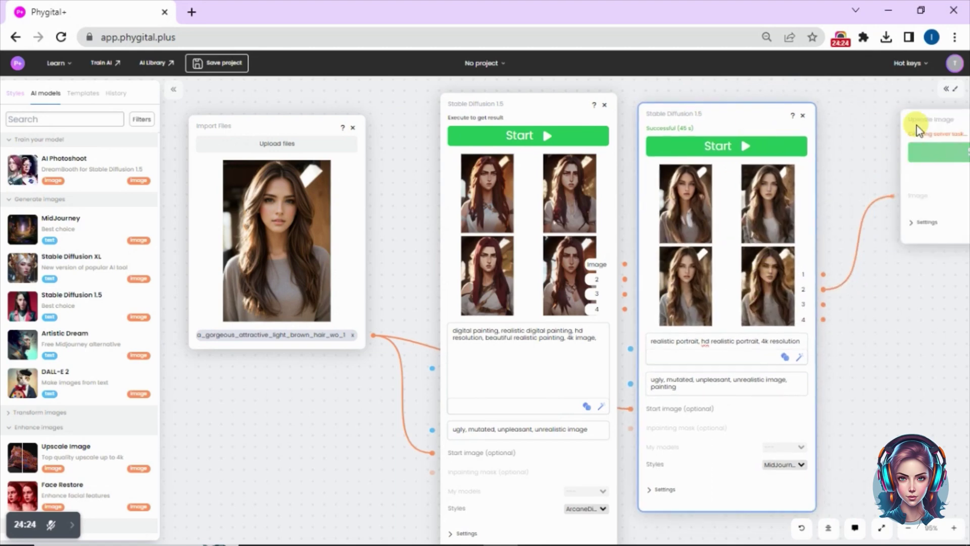
left_click_drag(917, 125, 849, 137)
left_click_drag(486, 104, 444, 104)
left_click_drag(656, 113, 637, 116)
left_click_drag(888, 139, 845, 204)
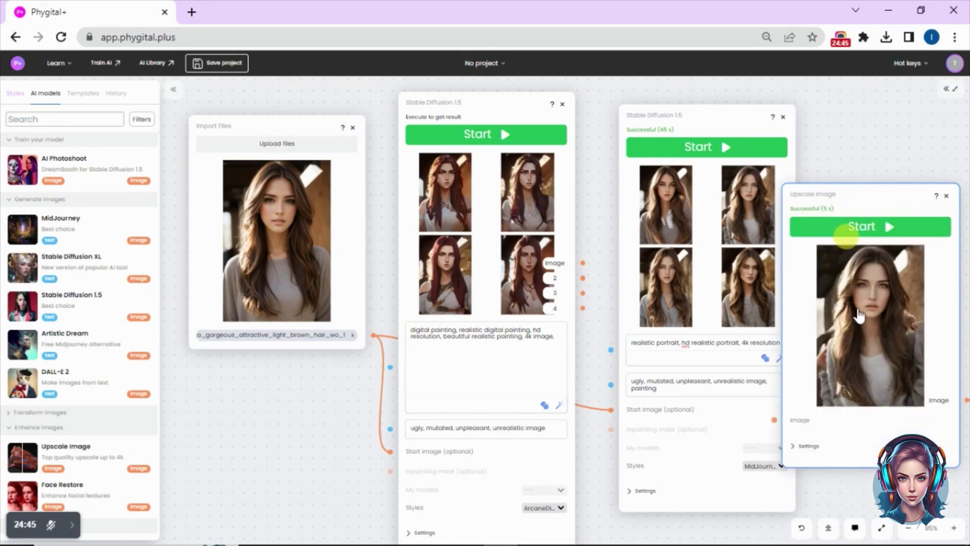
mouse_move(861, 349)
left_click(857, 393)
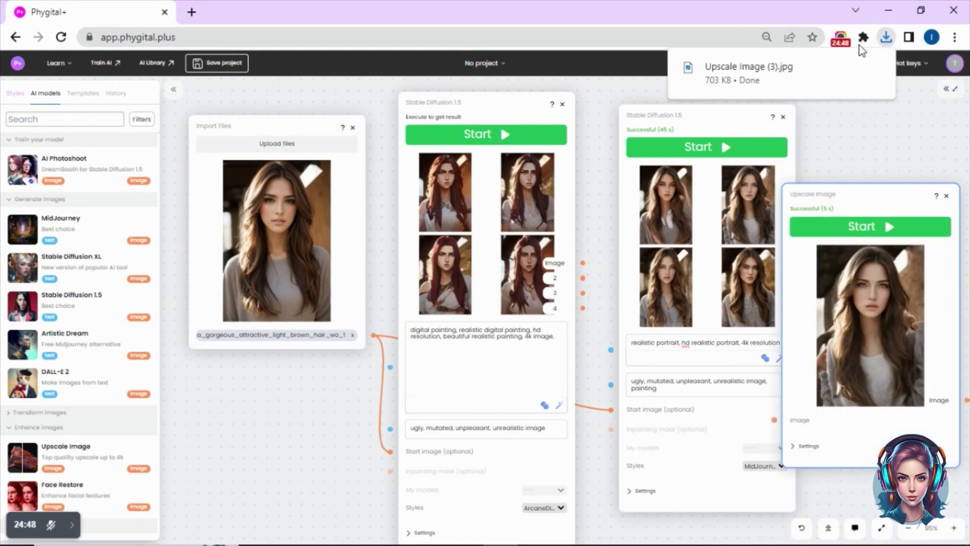
left_click(808, 59)
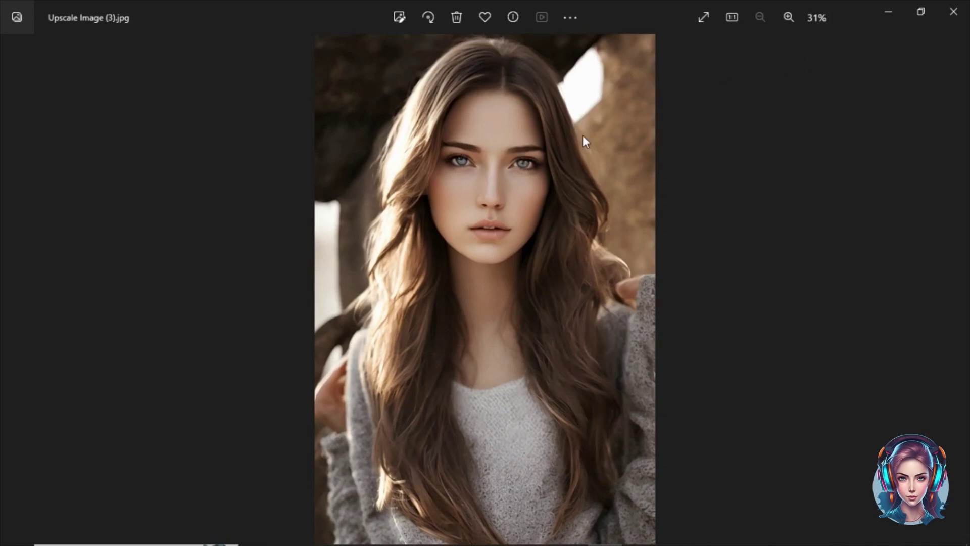
left_click(954, 11)
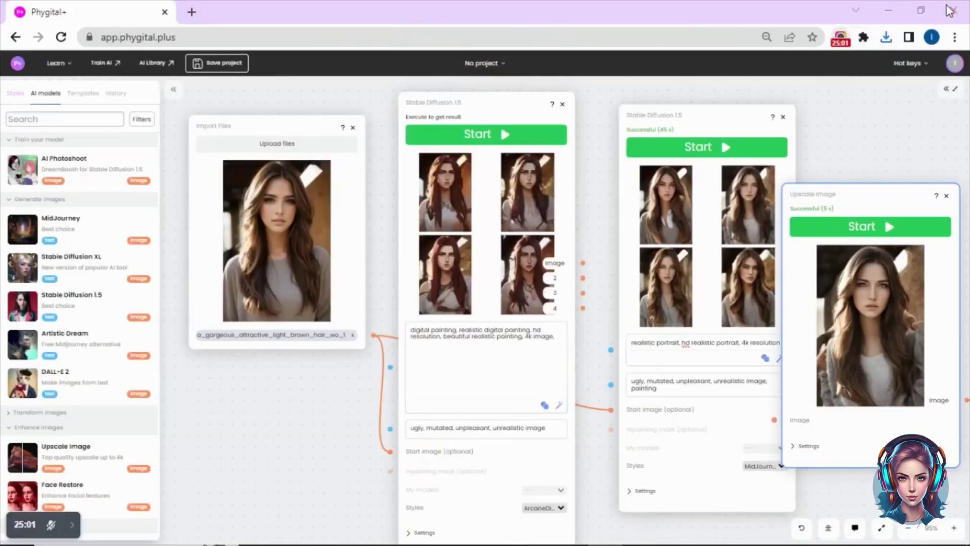
- Preview the original photo in the gallery and reposition its node on the canvas
left_click(274, 204)
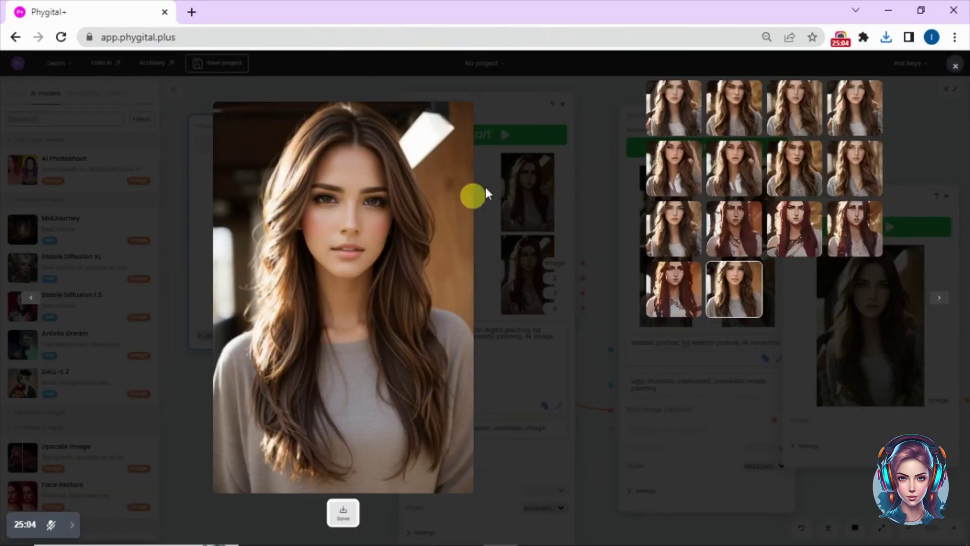
left_click(677, 98)
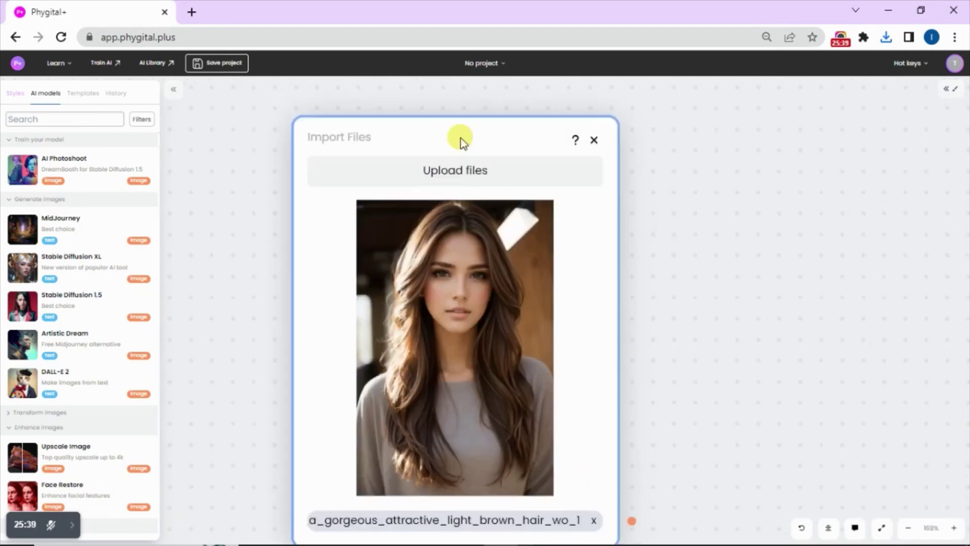
left_click_drag(459, 139, 417, 114)
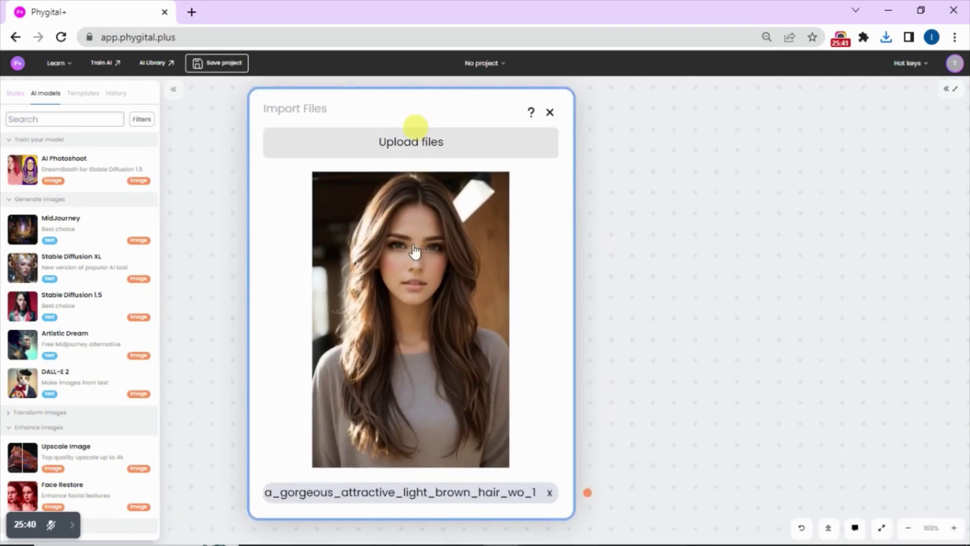
- Inpaint the uploaded photo by painting over the top of the head and creating the mask
mouse_move(411, 324)
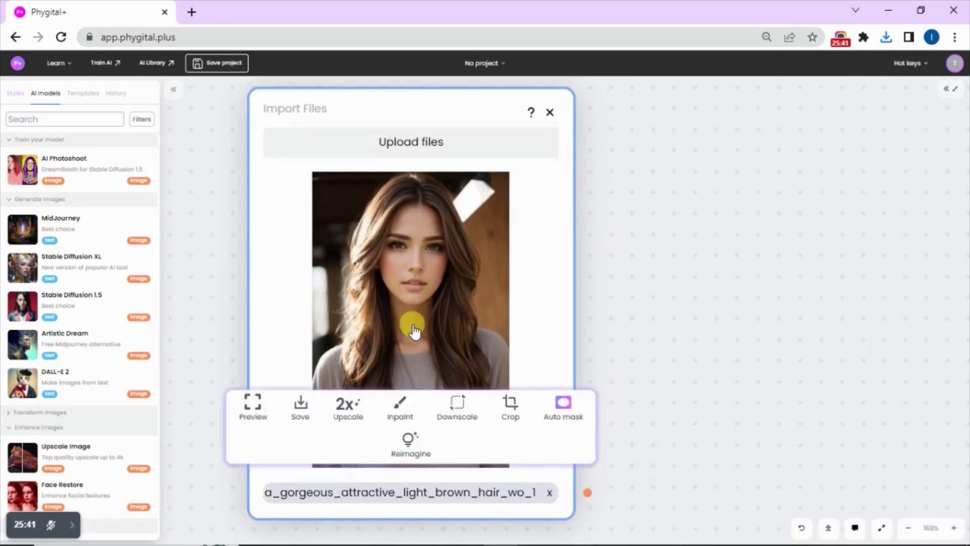
left_click(398, 406)
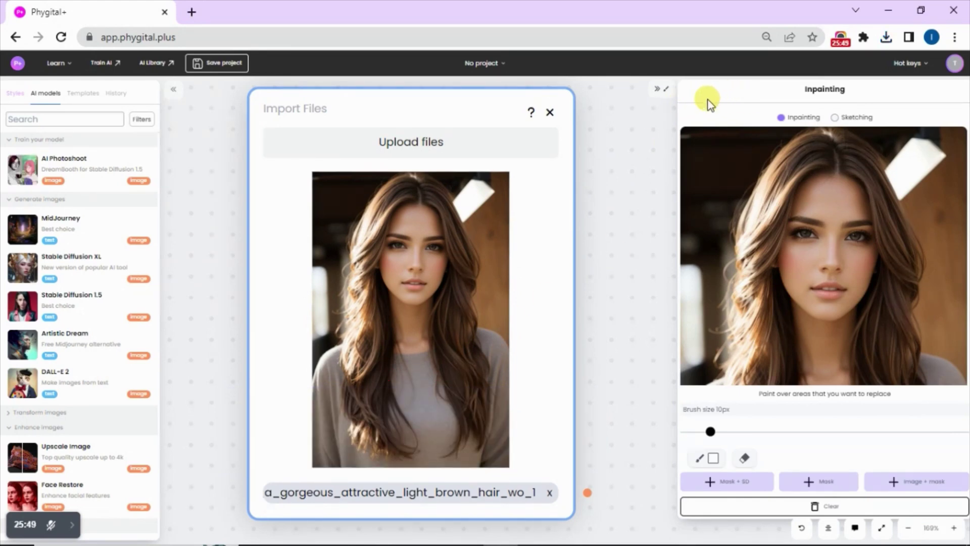
mouse_move(755, 277)
left_mouse_down()
mouse_move(844, 144)
mouse_move(875, 196)
mouse_move(774, 183)
left_mouse_up()
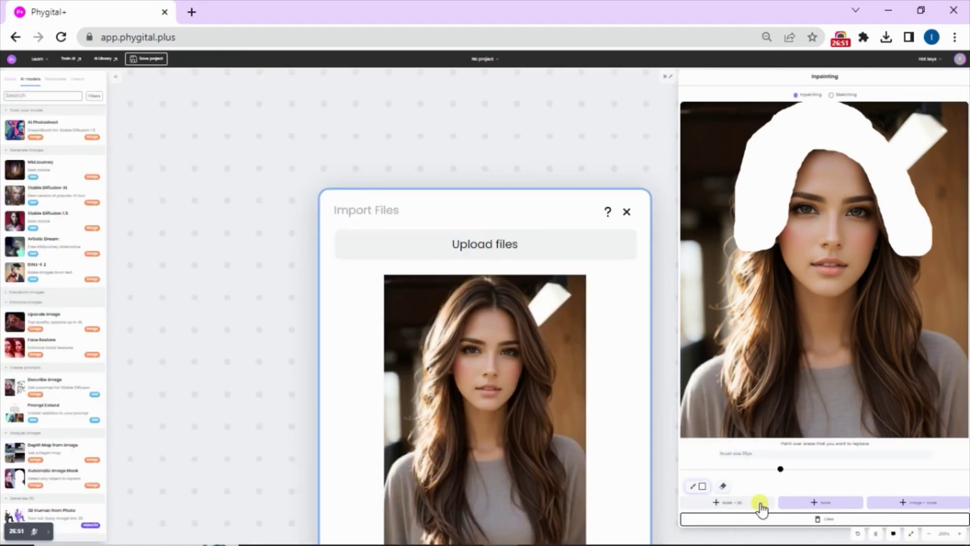
left_click(760, 503)
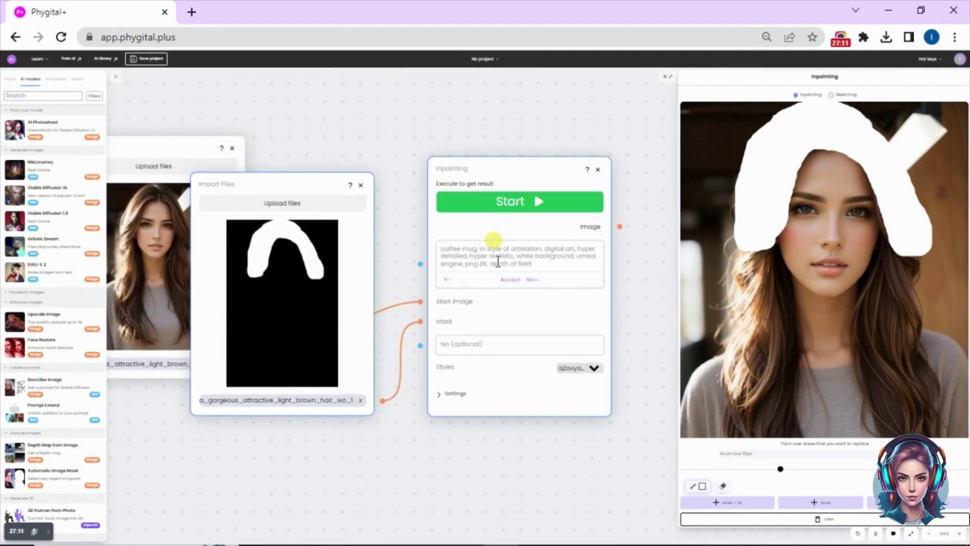
- Run inpainting with the prompt 'a red hat', leaving Styles unchanged, and view the first result
left_click(459, 259)
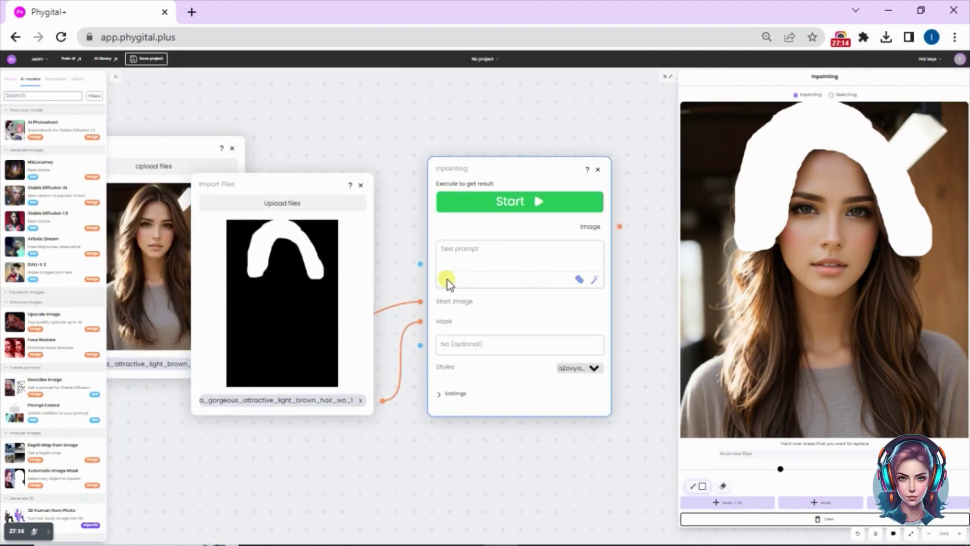
type("area hat")
left_click(445, 249)
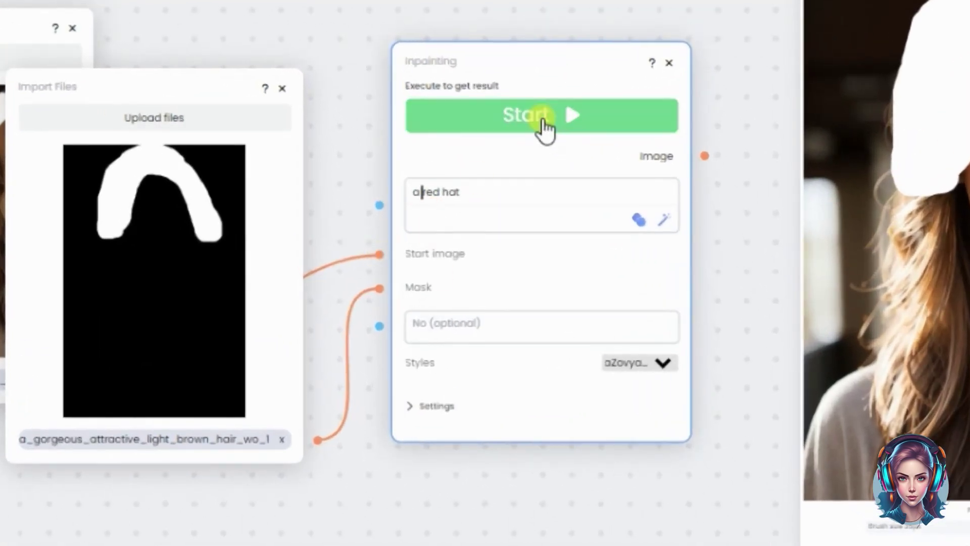
left_click(614, 363)
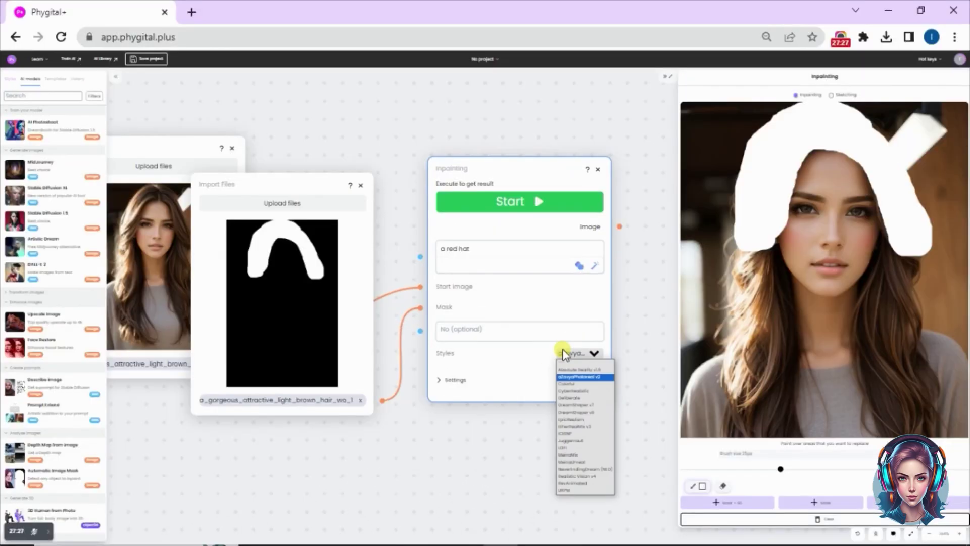
left_click(541, 294)
left_click(543, 203)
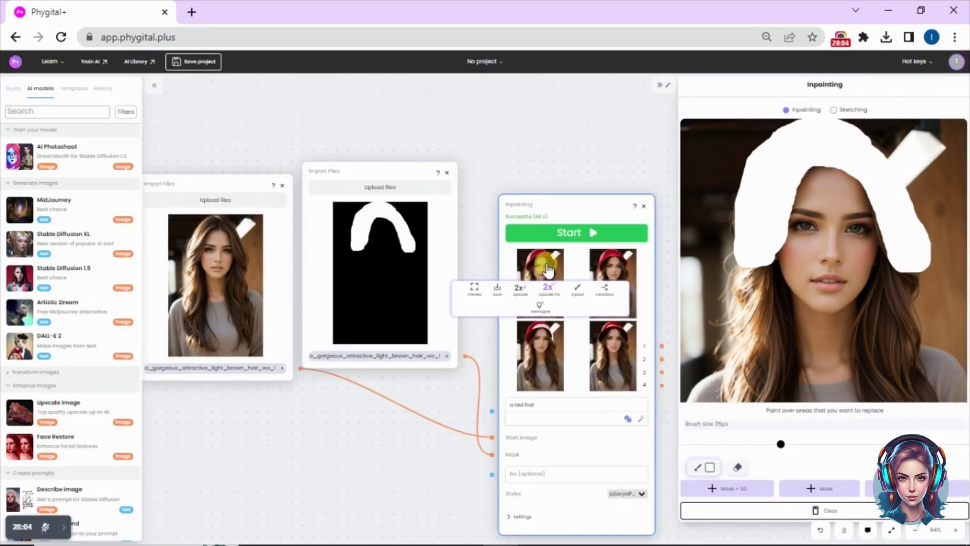
left_click(546, 262)
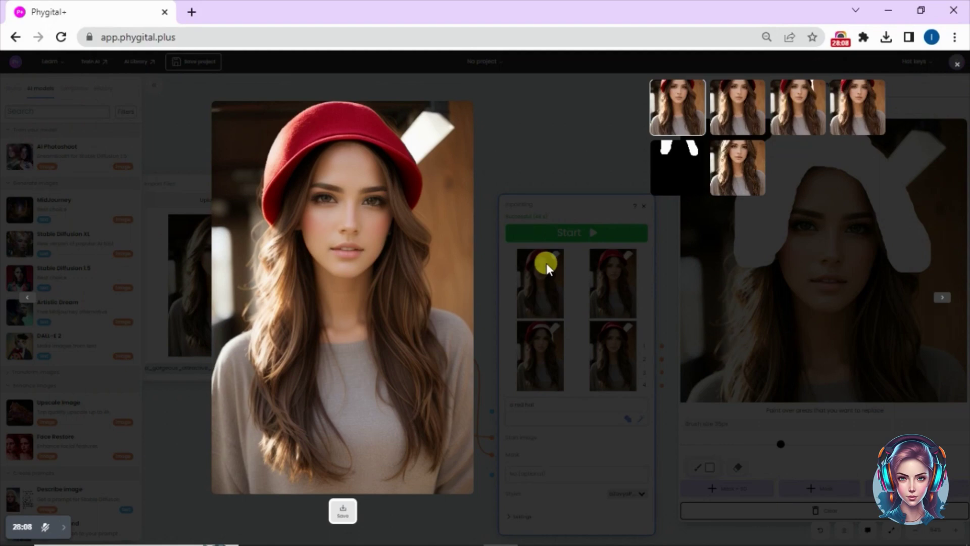
- Compare the original portrait with the four red-hat variations, settling on the red-and-white hat
left_click(740, 160)
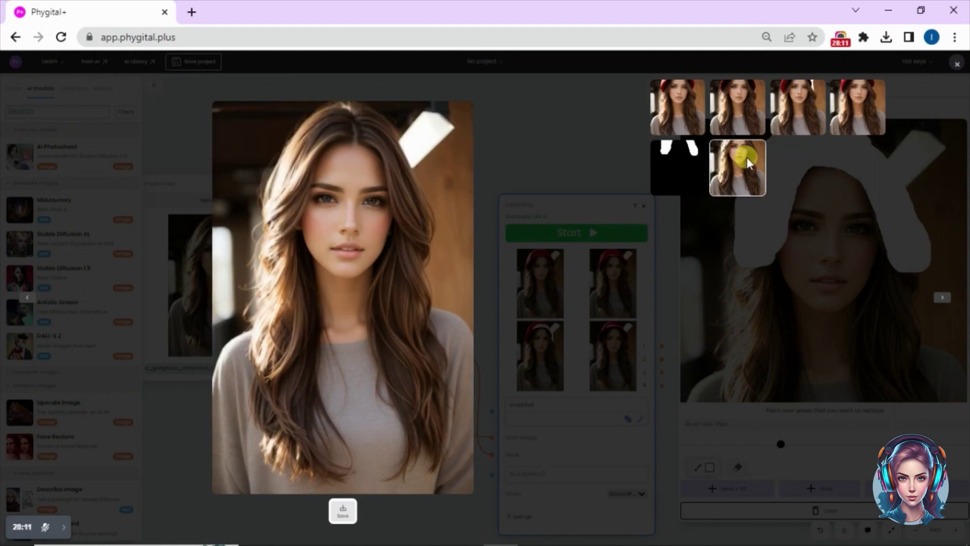
left_click(680, 103)
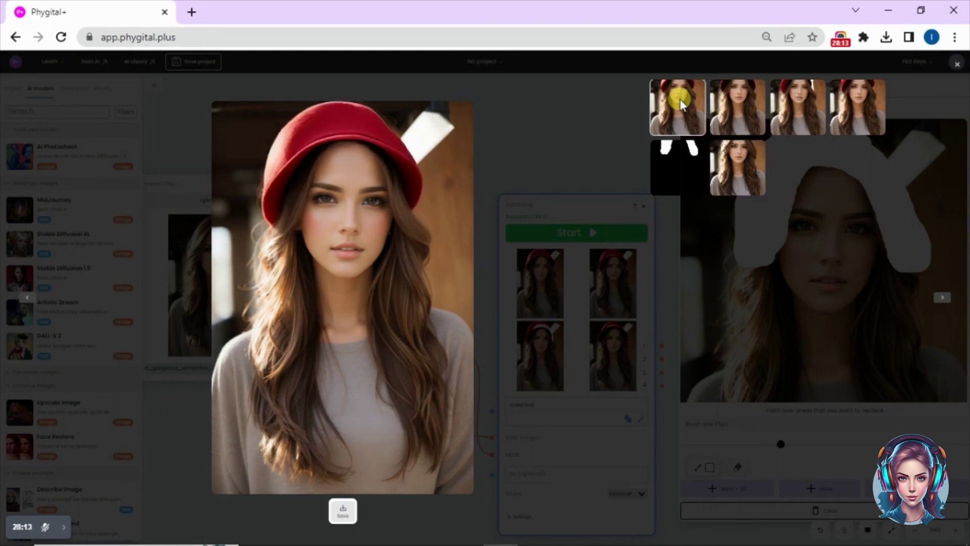
left_click(730, 100)
left_click(803, 106)
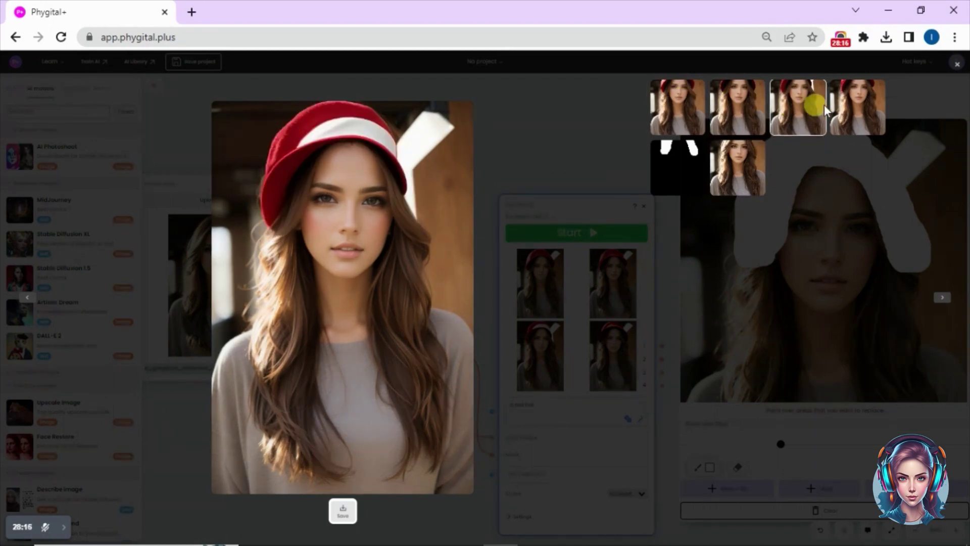
left_click(881, 105)
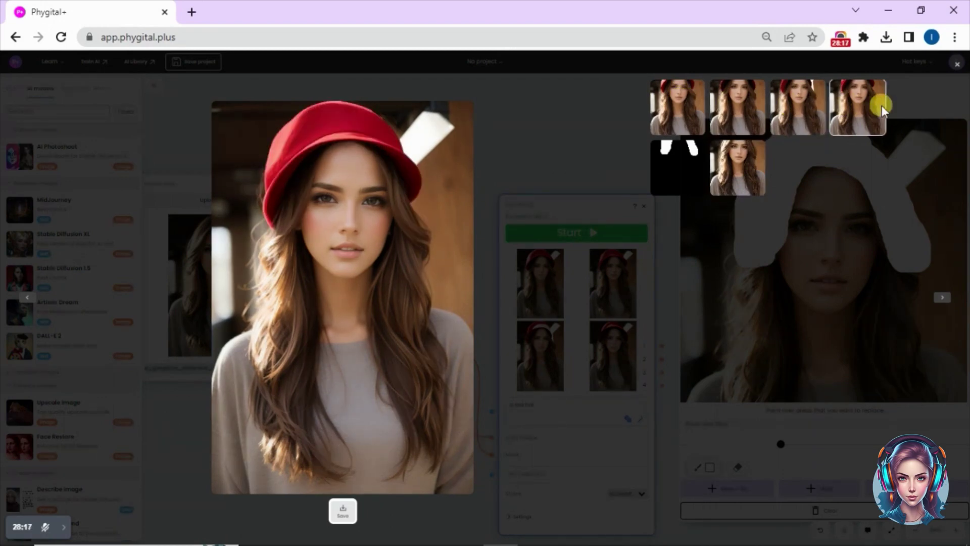
left_click(796, 105)
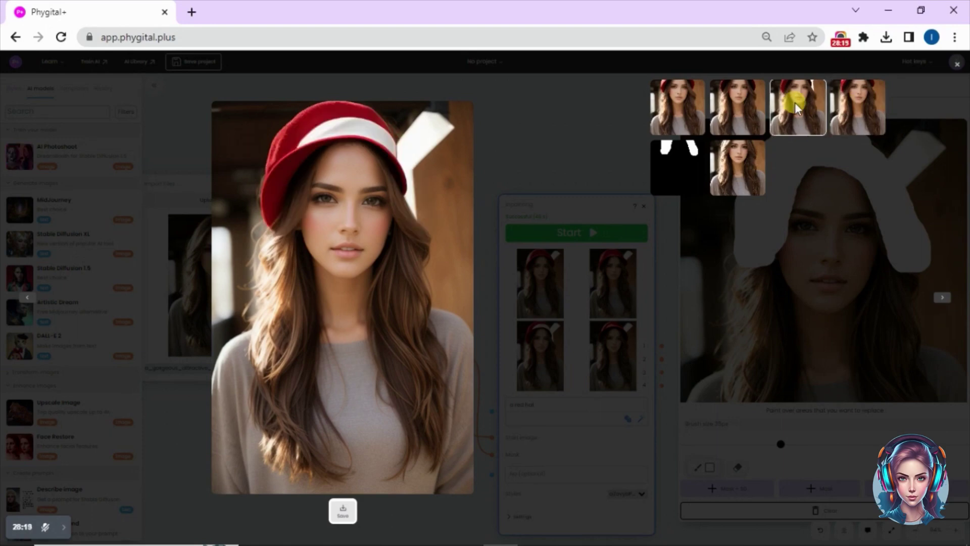
- Download the red-and-white hat image as a_red_hat_367581269.jpg and inspect it at 133% zoom
left_click(339, 518)
left_click(893, 39)
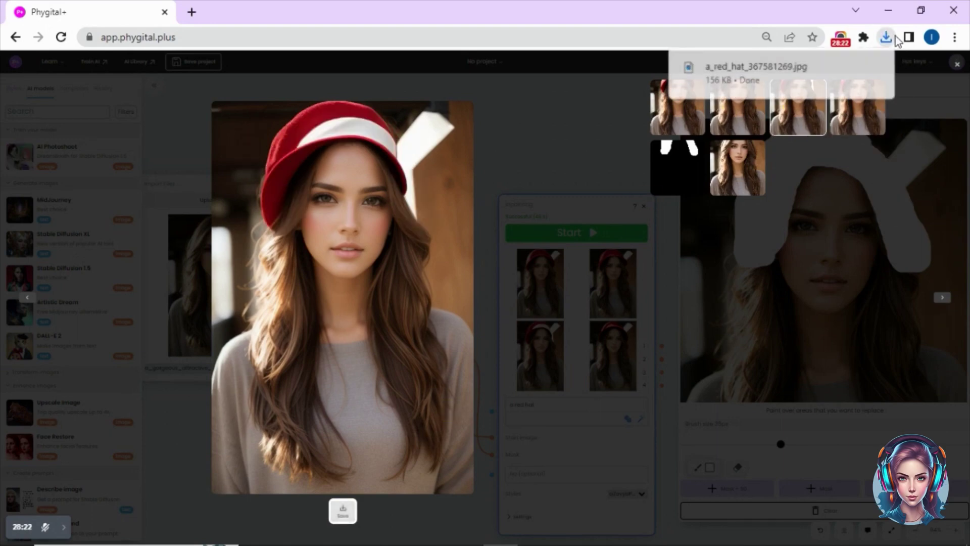
left_click(756, 71)
left_click(788, 18)
left_click(788, 18)
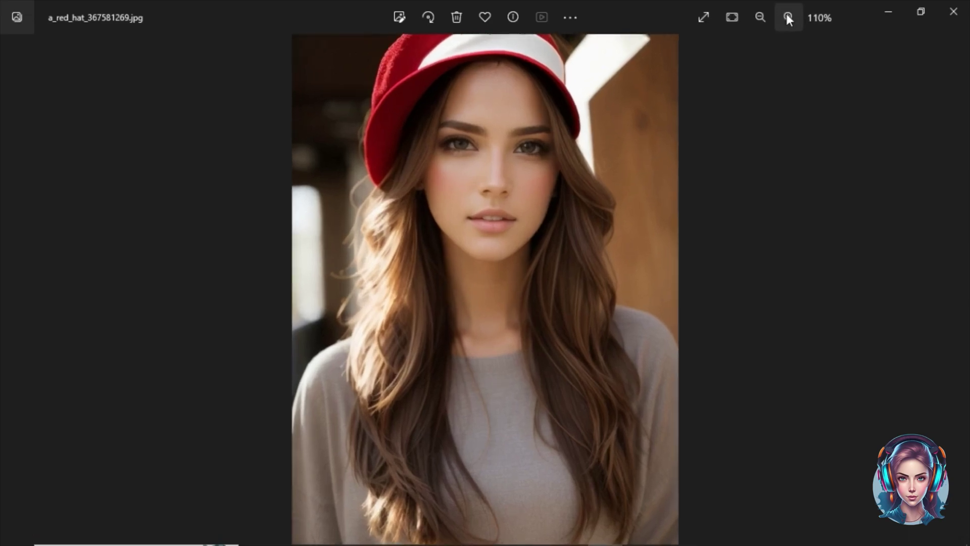
left_click(788, 17)
left_click(788, 18)
left_click_drag(458, 173, 455, 317)
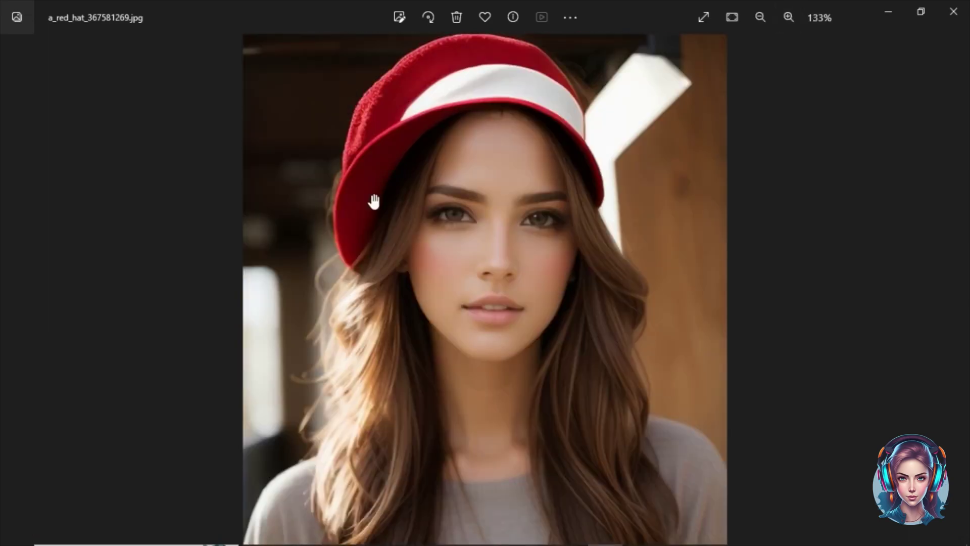
left_click(947, 18)
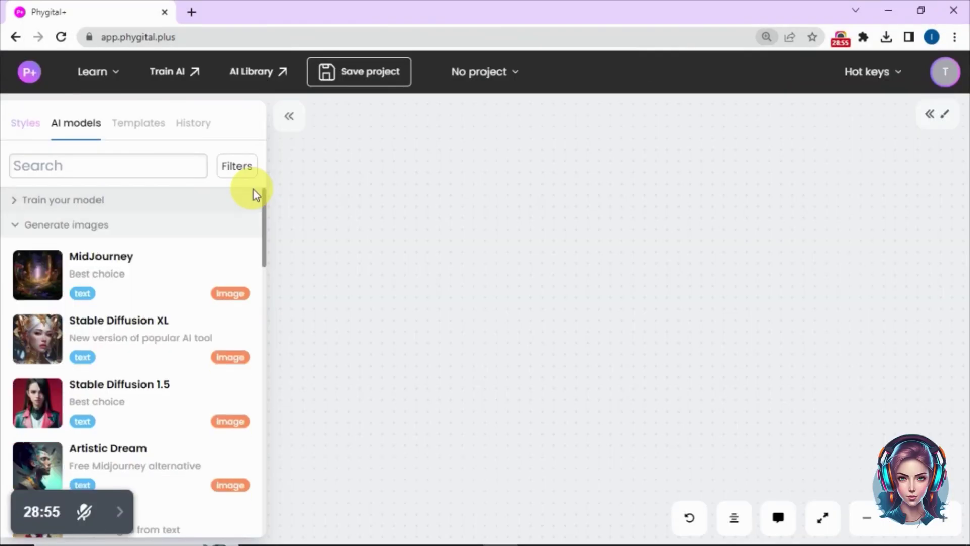
- Browse the Train your model category and Styles, then return to the AI models list
left_click(10, 184)
scroll(237, 218, "down", 8)
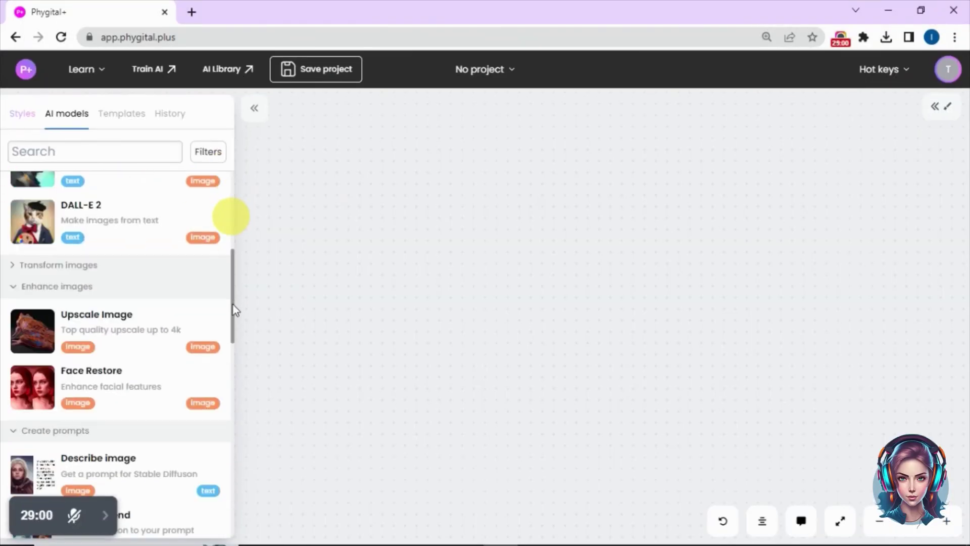
left_click_drag(233, 333, 245, 515)
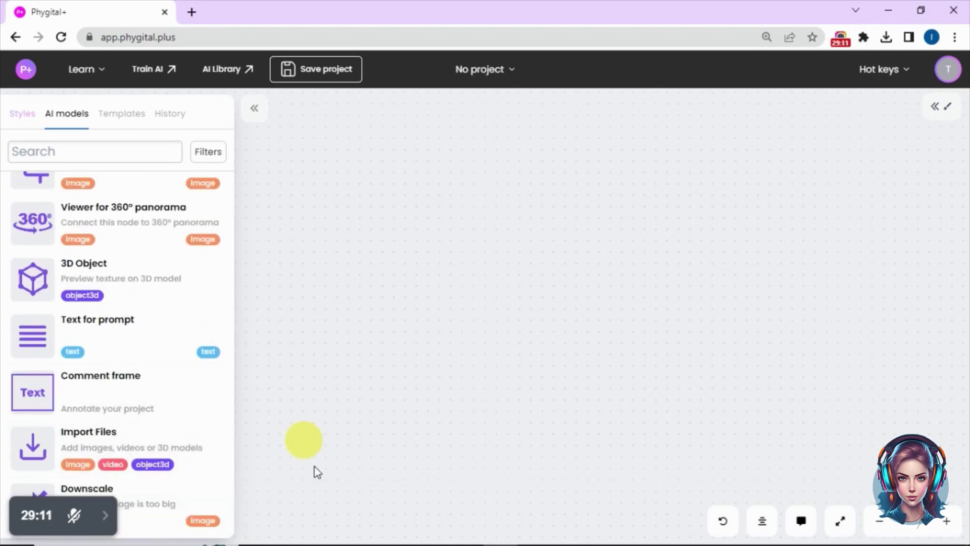
left_click_drag(234, 454, 230, 130)
left_click(20, 113)
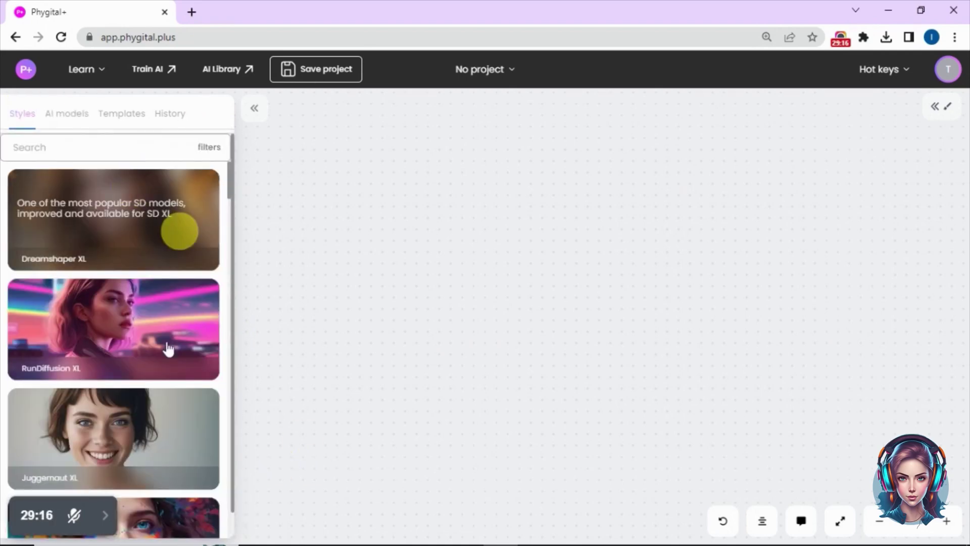
left_click(81, 113)
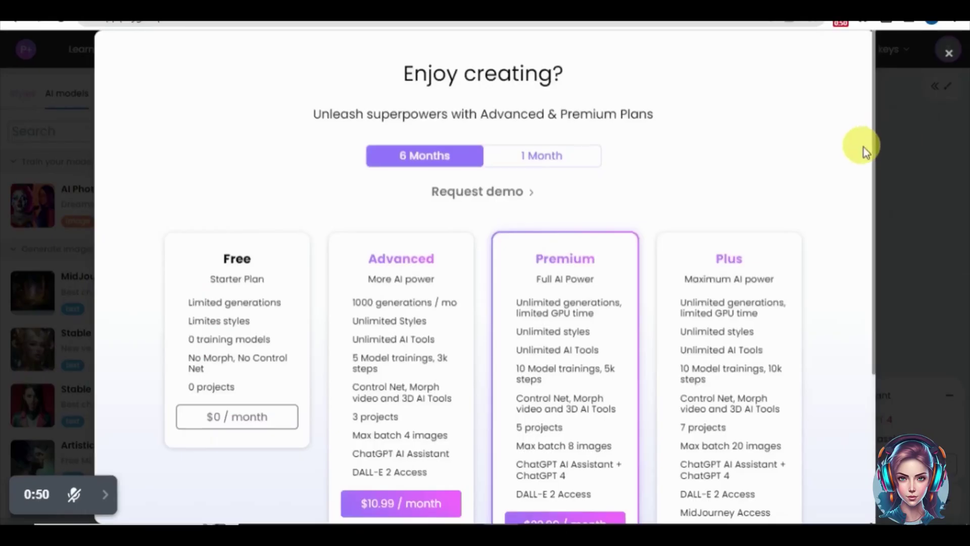
- Switch the pricing plans to 1 Month billing and subscribe to Advanced at $14.99/month
scroll(873, 184, "down", 2)
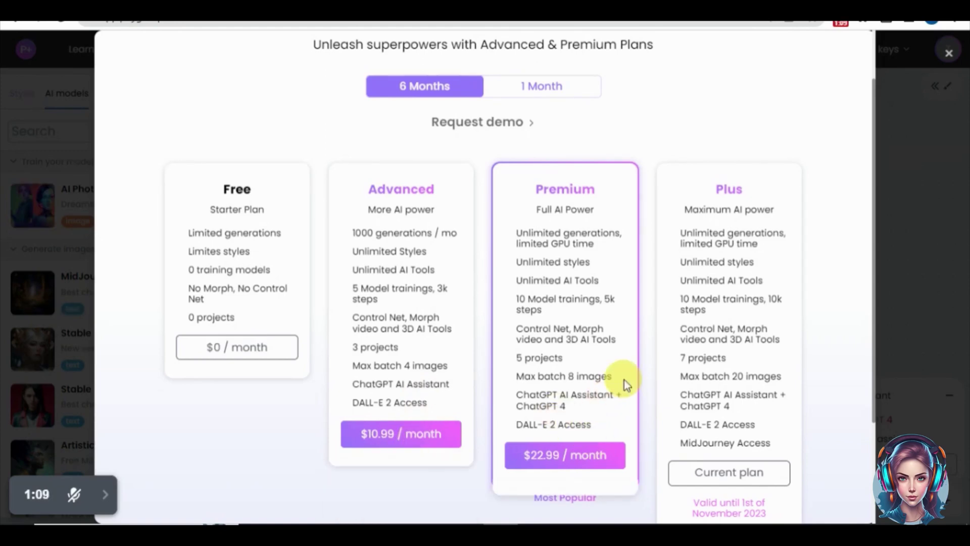
mouse_move(534, 482)
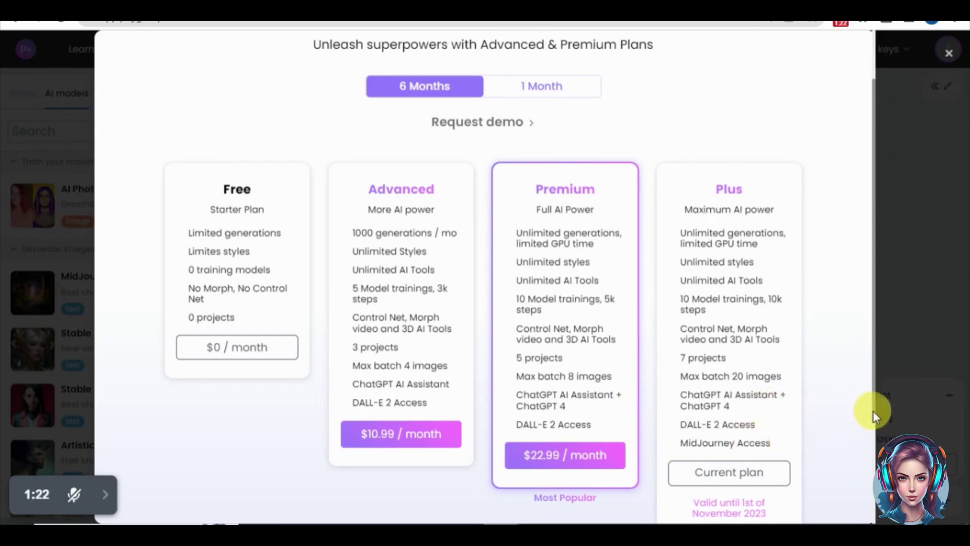
scroll(873, 411, "down", 3)
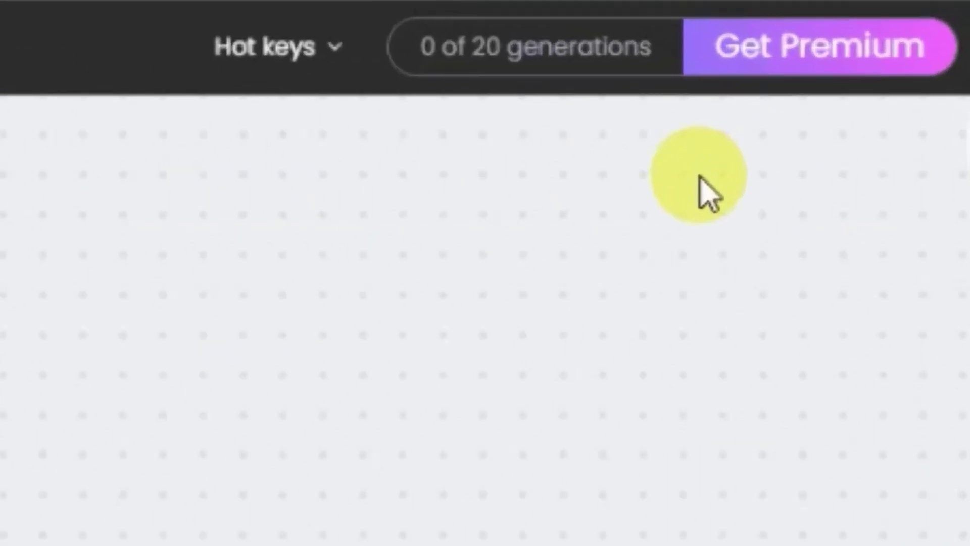
left_click(784, 64)
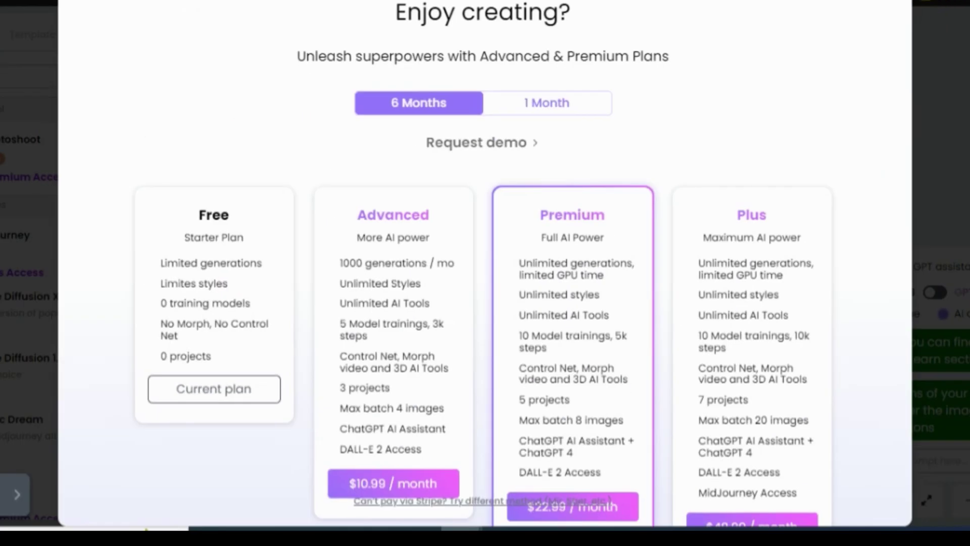
left_click(556, 100)
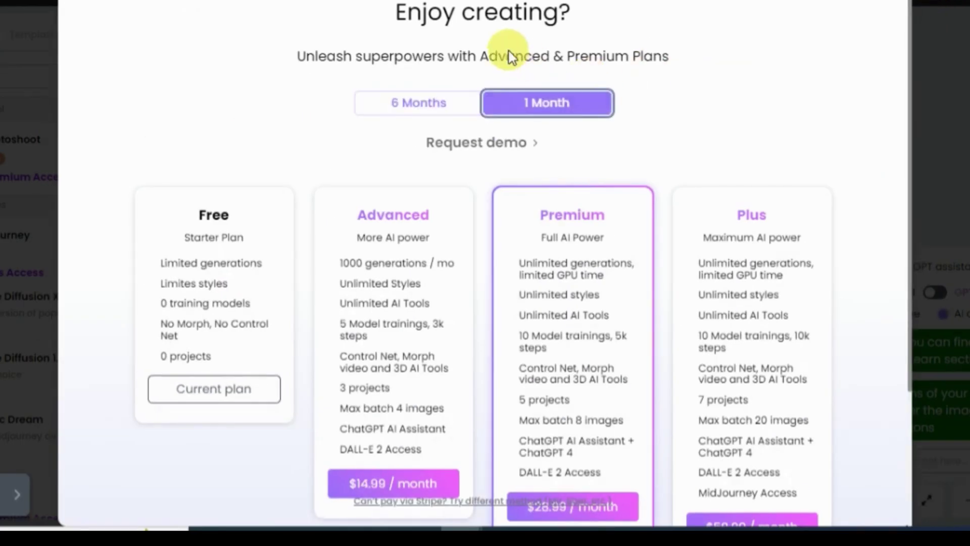
scroll(507, 56, "down", 3)
mouse_move(347, 307)
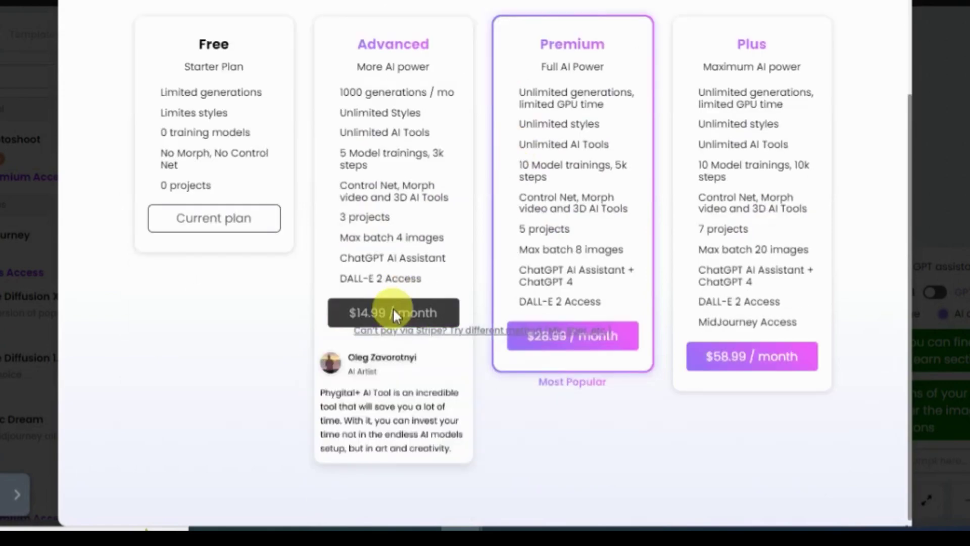
left_click(393, 310)
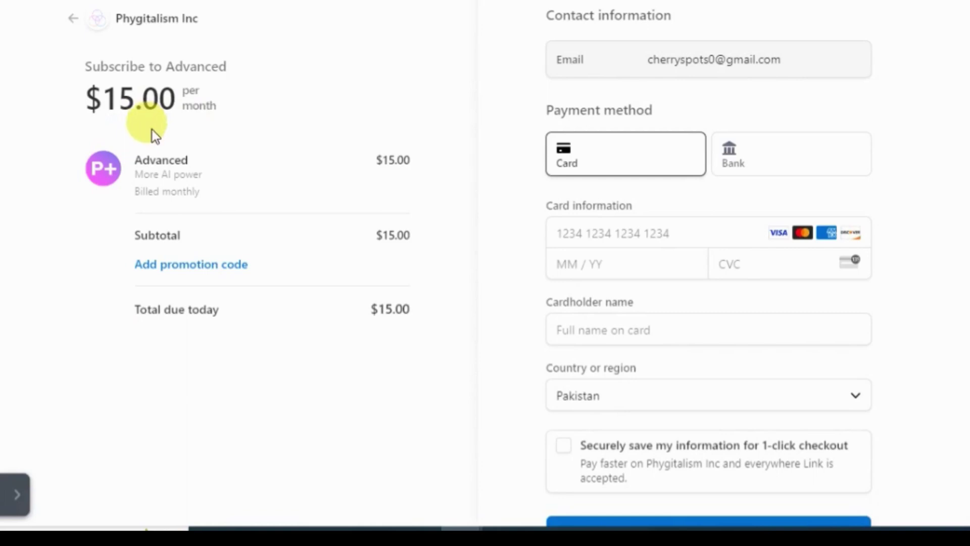
- Enter the promotion code FUTURE at checkout and apply it
left_click(210, 263)
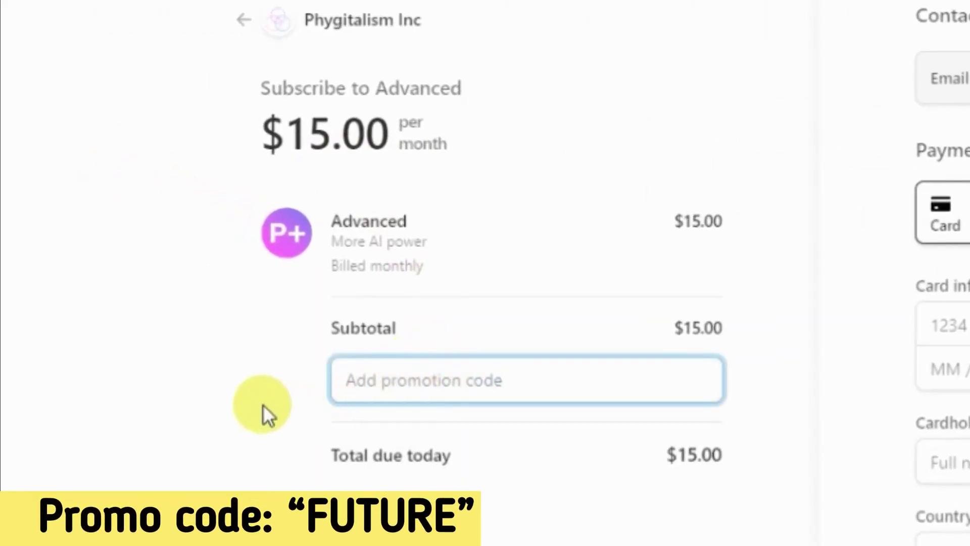
type("FUTURE")
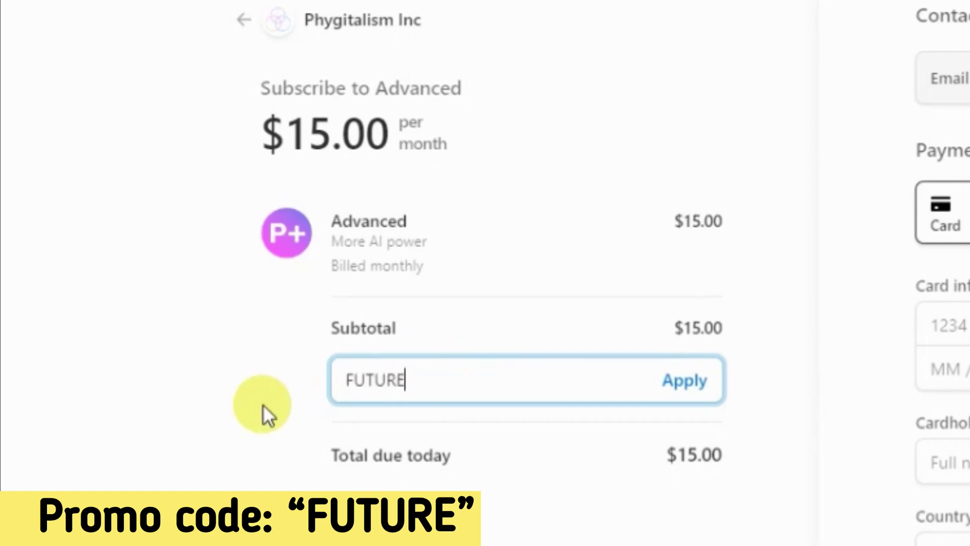
left_click(676, 393)
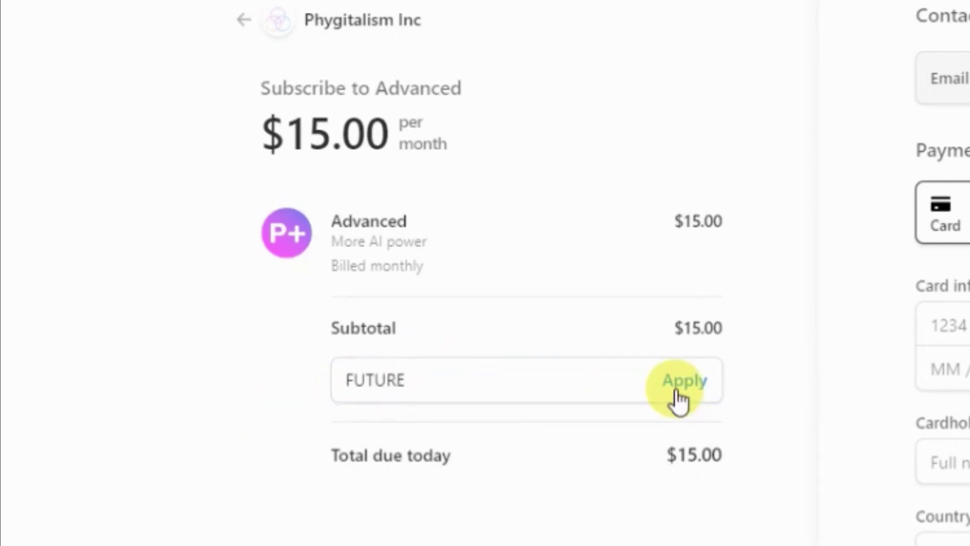